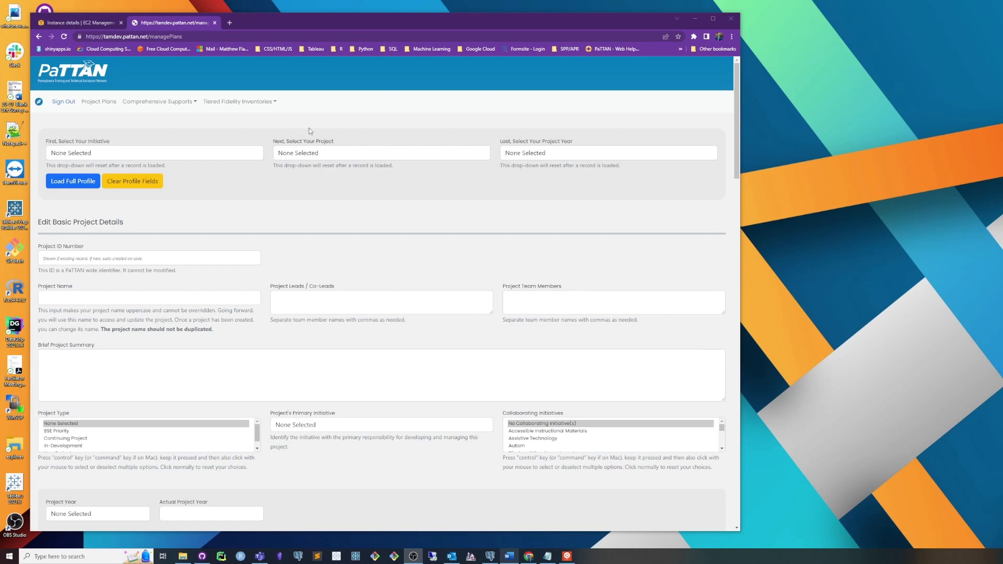
Step: Open the Comprehensive TA Plans page from the comprehensive supports section
{"action": "left_click", "coordinate": [217, 122]}
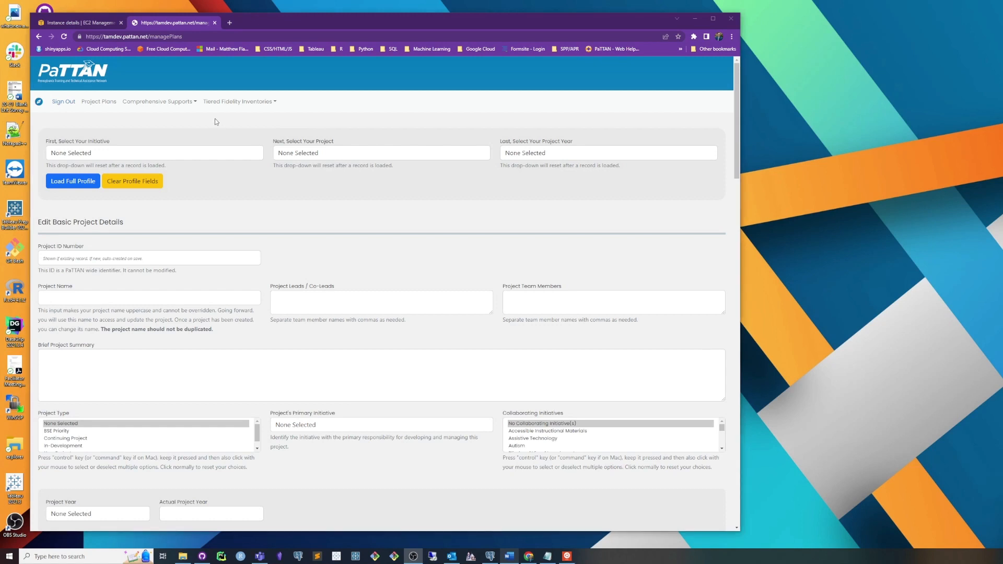
{"action": "left_click", "coordinate": [173, 105]}
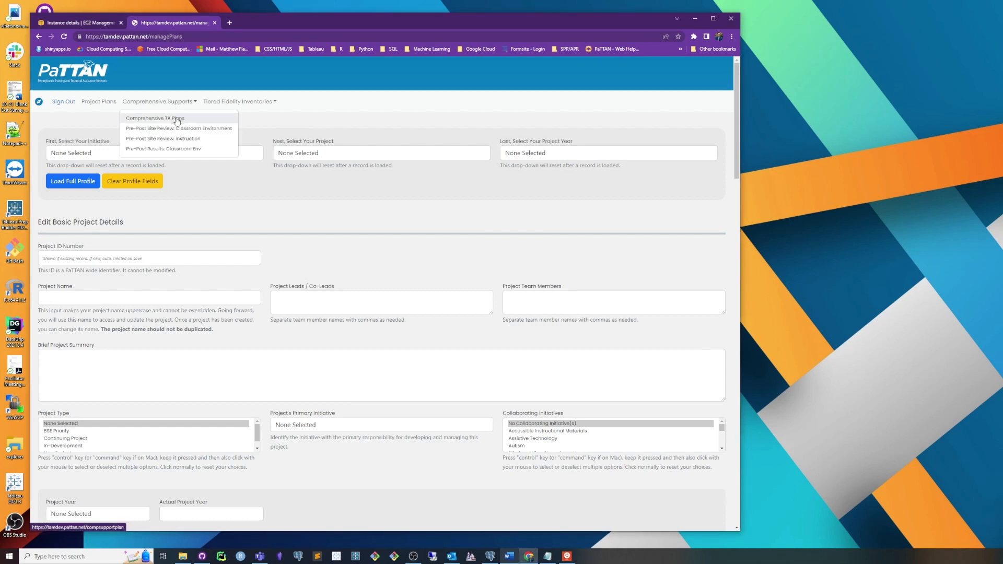
{"action": "left_click", "coordinate": [177, 122]}
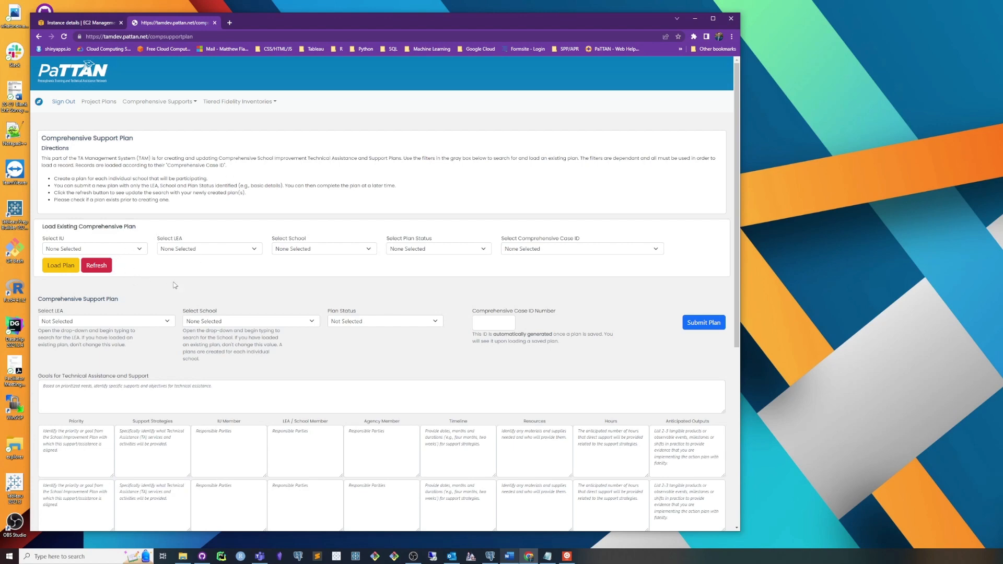
Step: For the new support plan, choose 21st Century Cyber CS as both LEA and school, and set the plan status to In-Planning
{"action": "scroll", "coordinate": [172, 313], "scroll_direction": "down", "scroll_amount": 2}
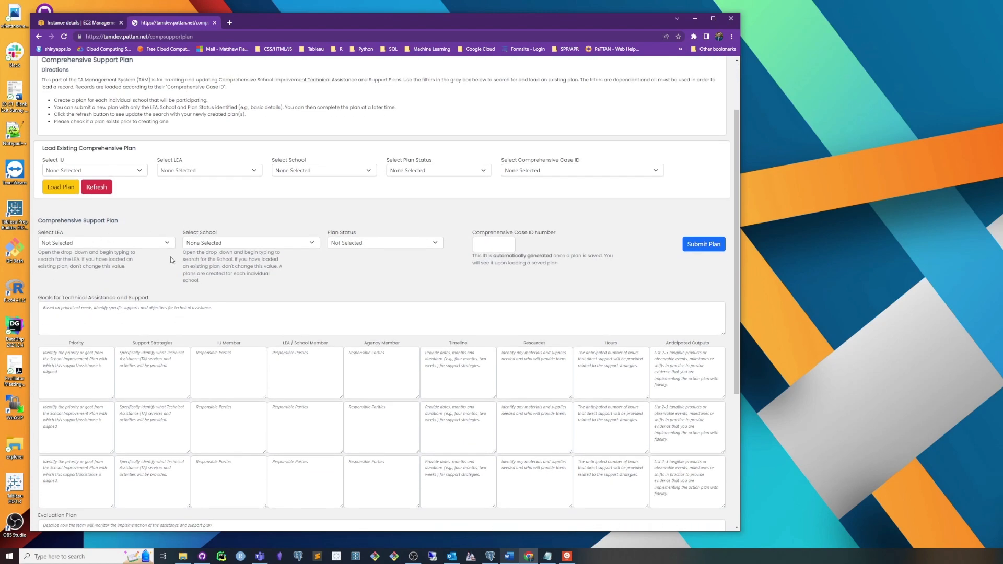
{"action": "left_click", "coordinate": [131, 244]}
{"action": "left_click", "coordinate": [133, 259]}
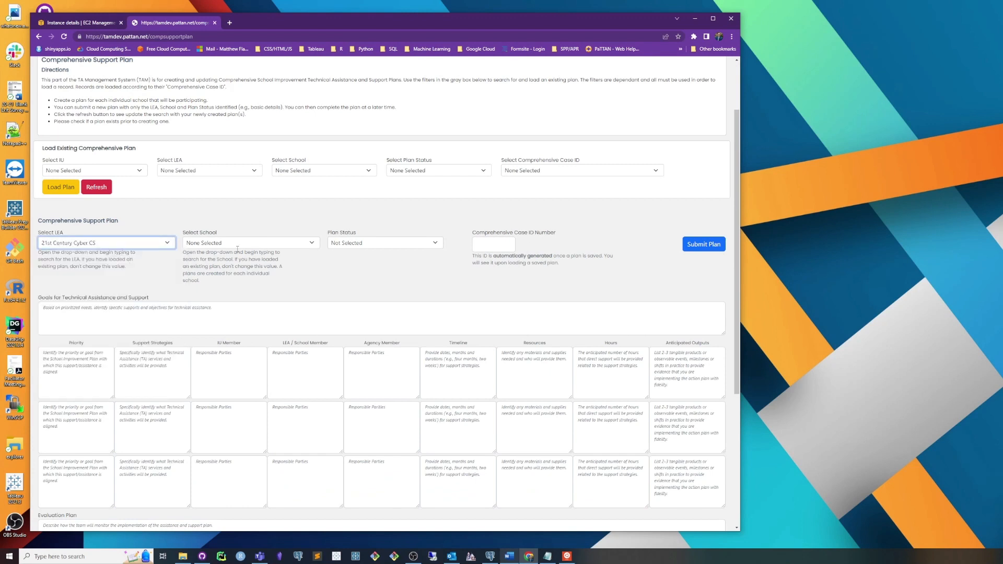
{"action": "left_click", "coordinate": [241, 244]}
{"action": "left_click", "coordinate": [243, 259]}
{"action": "left_click", "coordinate": [337, 245]}
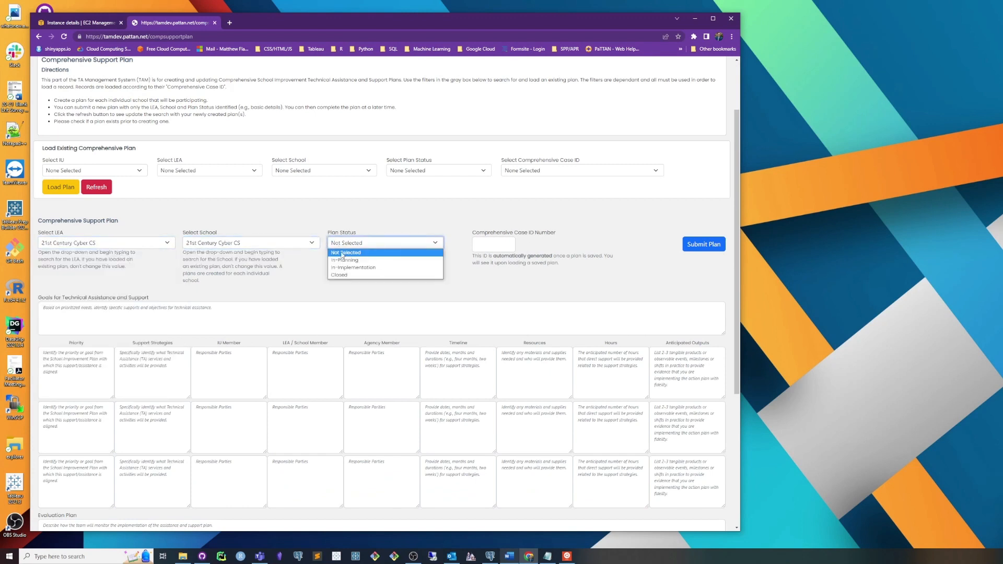
{"action": "left_click", "coordinate": [345, 260]}
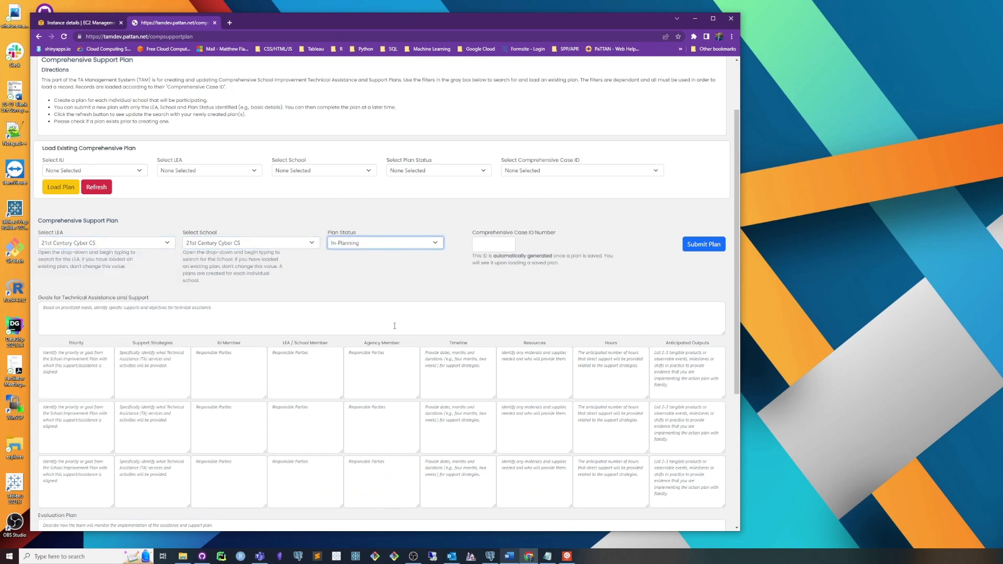
Step: Enter "Test!" as the goals for technical assistance and as the priority in the first row of the plan table
{"action": "left_click", "coordinate": [511, 308]}
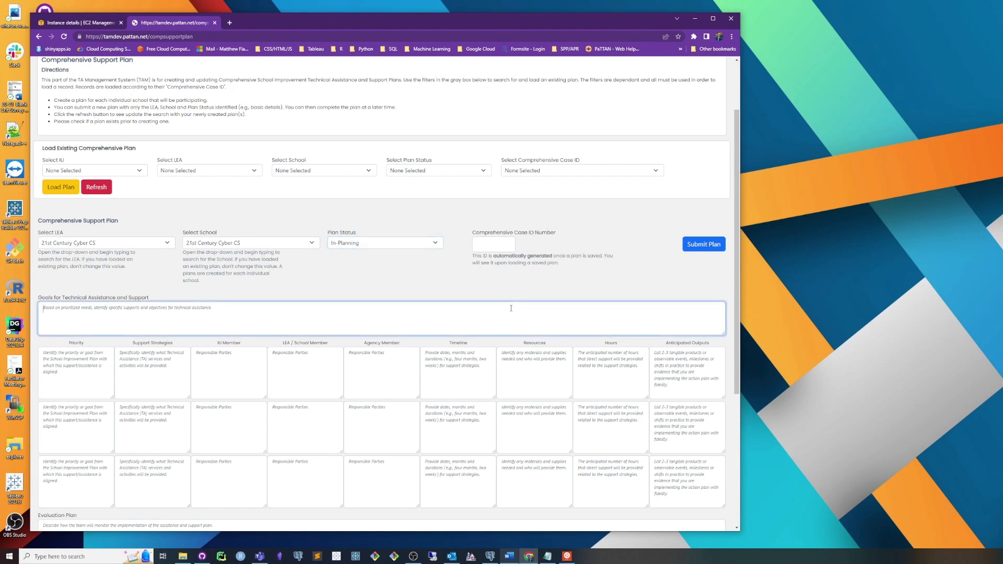
{"action": "type", "text": "Test!"}
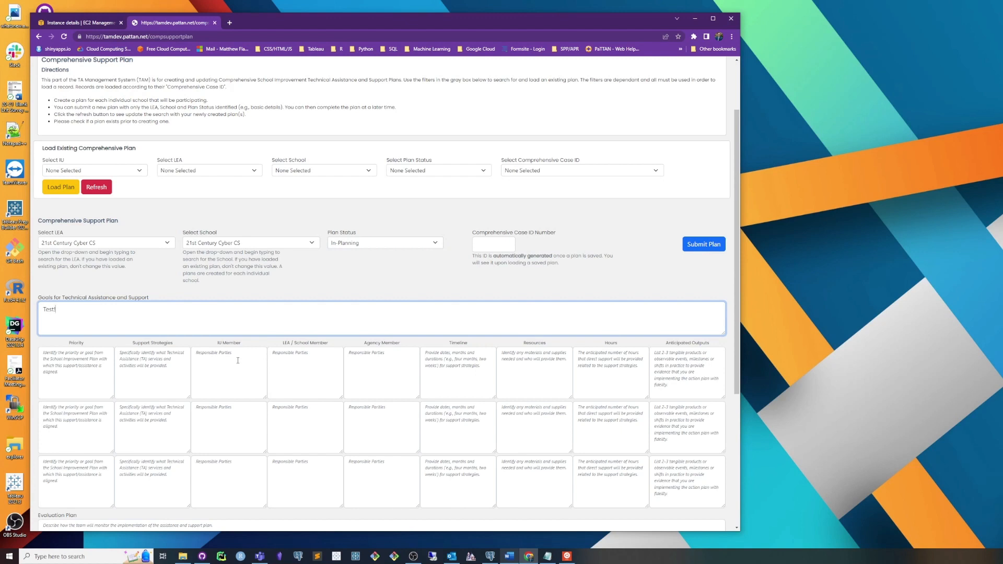
{"action": "left_click", "coordinate": [95, 374]}
{"action": "type", "text": "Test1"}
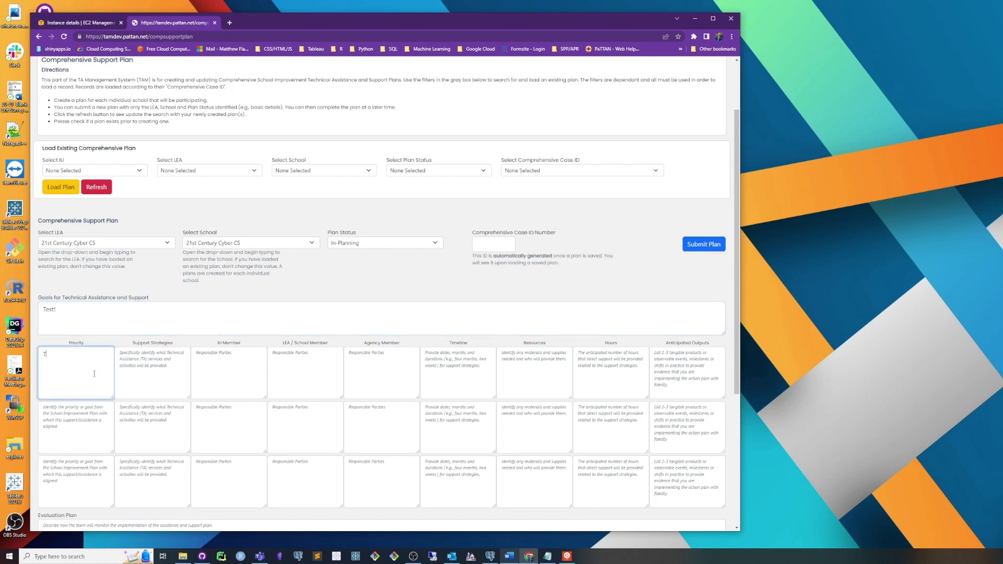
{"action": "key", "text": "BackSpace"}
Step: Copy the priority text "Test!" into the first row's Support Strategies, IU Member and LEA / School Member fields
{"action": "left_click_drag", "start_coordinate": [66, 357], "coordinate": [24, 357]}
{"action": "key", "text": "ctrl+c"}
{"action": "left_click", "coordinate": [176, 364]}
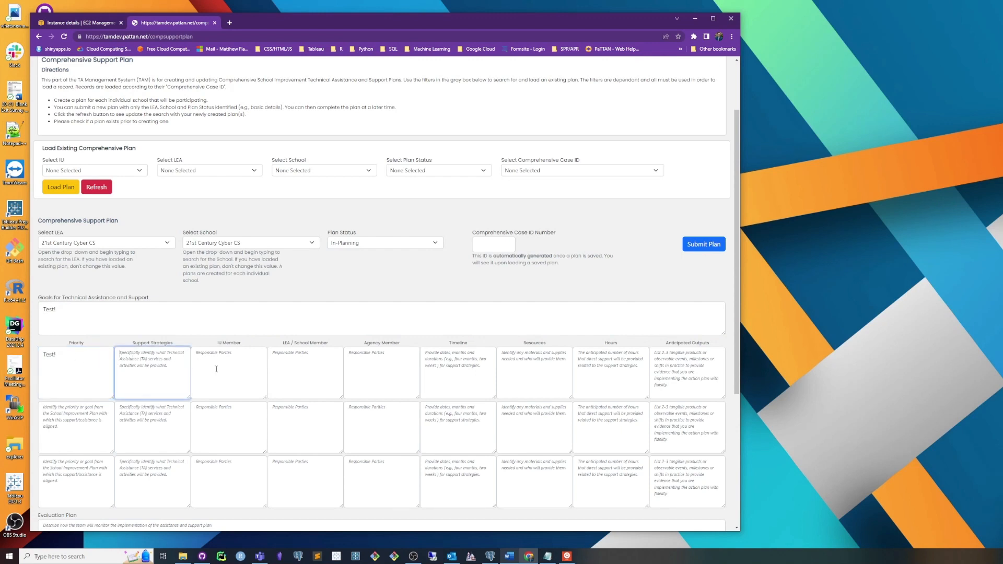
{"action": "key", "text": "ctrl+v"}
{"action": "left_click", "coordinate": [214, 376]}
{"action": "key", "text": "ctrl+v"}
{"action": "left_click", "coordinate": [292, 376]}
{"action": "key", "text": "ctrl+v"}
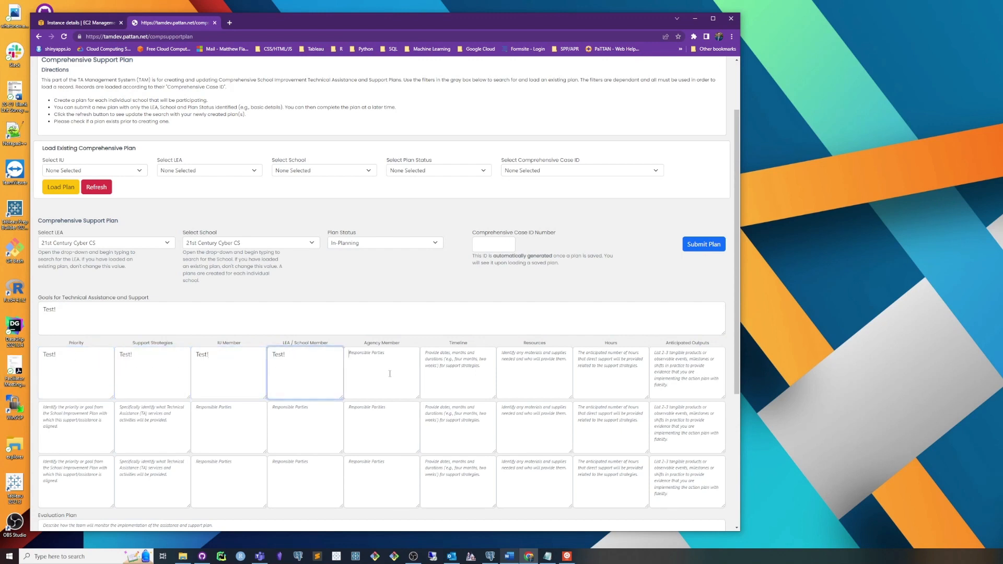
Step: Fill the first row's Agency Member, Timeline, Resources, Hours and Anticipated Outputs fields with the copied text "Test!"
{"action": "left_click", "coordinate": [390, 374]}
{"action": "key", "text": "ctrl+v"}
{"action": "left_click", "coordinate": [470, 372]}
{"action": "key", "text": "ctrl+v"}
{"action": "key", "text": "ctrl+v"}
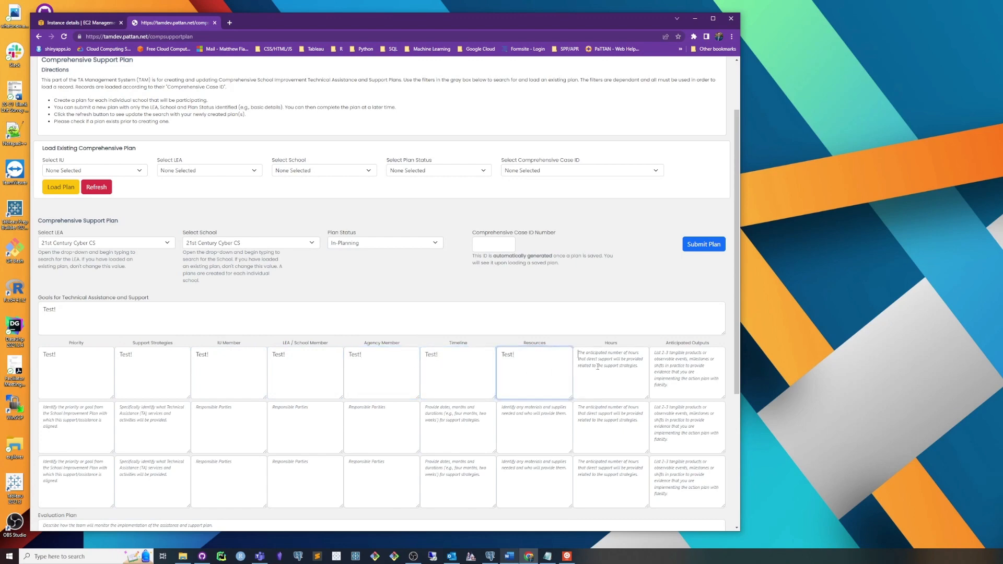
{"action": "left_click", "coordinate": [608, 373]}
{"action": "key", "text": "ctrl+v"}
{"action": "left_click", "coordinate": [685, 374]}
{"action": "key", "text": "ctrl+v"}
Step: Fill the Evaluation Plan field with the copied text "Test!"
{"action": "scroll", "coordinate": [458, 412], "scroll_direction": "down", "scroll_amount": 4}
{"action": "left_click", "coordinate": [273, 352]}
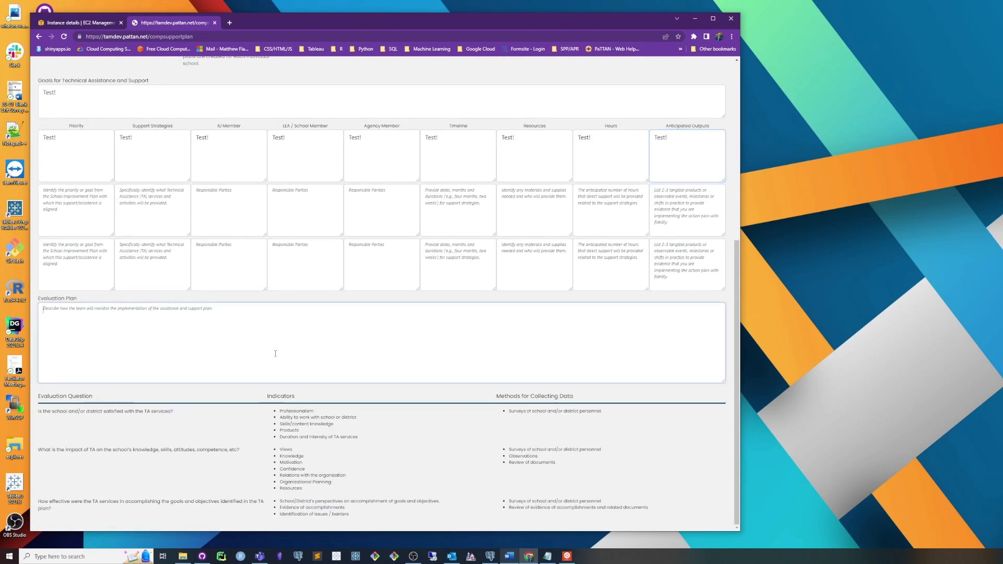
{"action": "key", "text": "ctrl+v"}
Step: Submit the new comprehensive support plan and confirm the submission
{"action": "scroll", "coordinate": [431, 264], "scroll_direction": "up", "scroll_amount": 4}
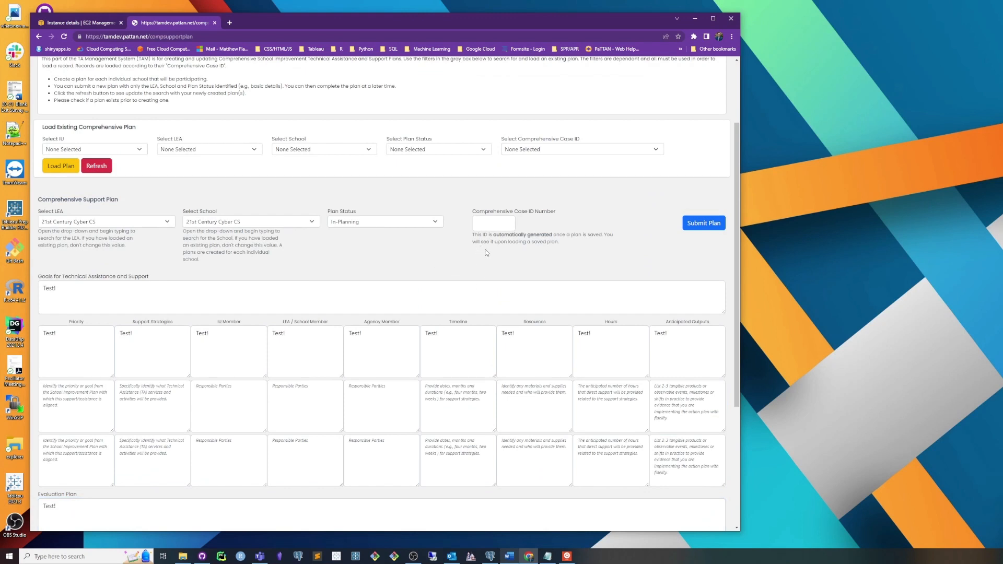
{"action": "scroll", "coordinate": [519, 259], "scroll_direction": "up", "scroll_amount": 2}
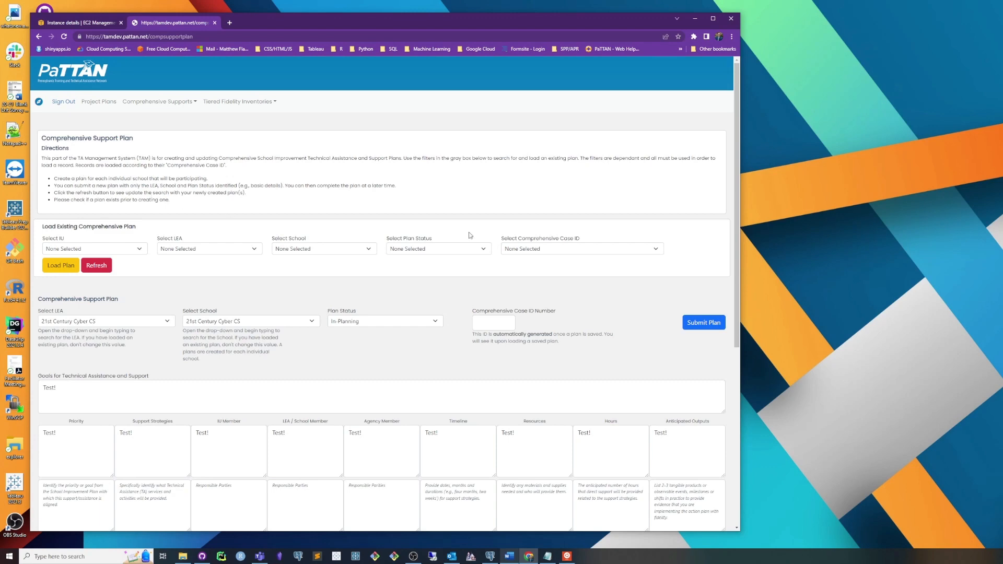
{"action": "scroll", "coordinate": [652, 367], "scroll_direction": "down", "scroll_amount": 2}
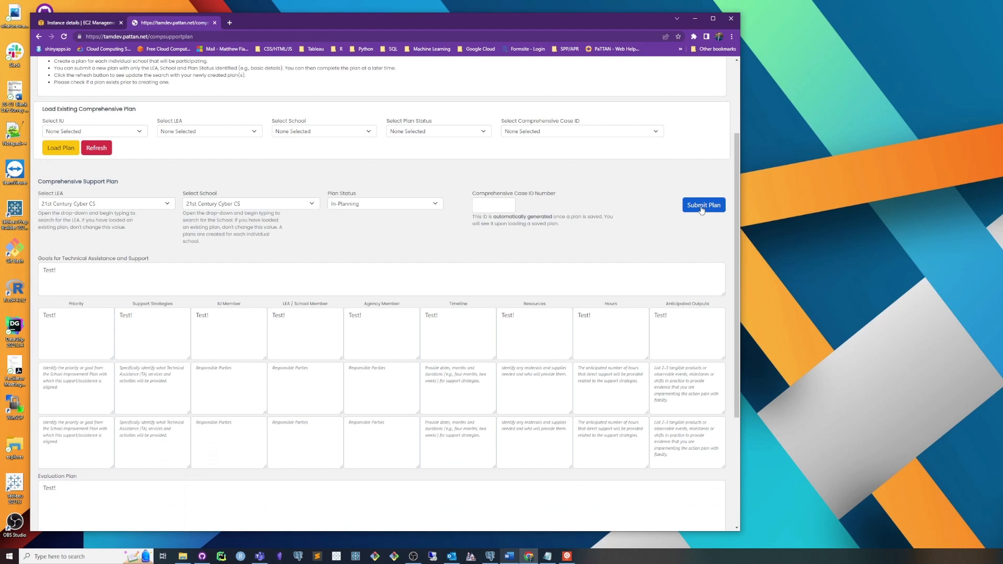
{"action": "left_click", "coordinate": [701, 210]}
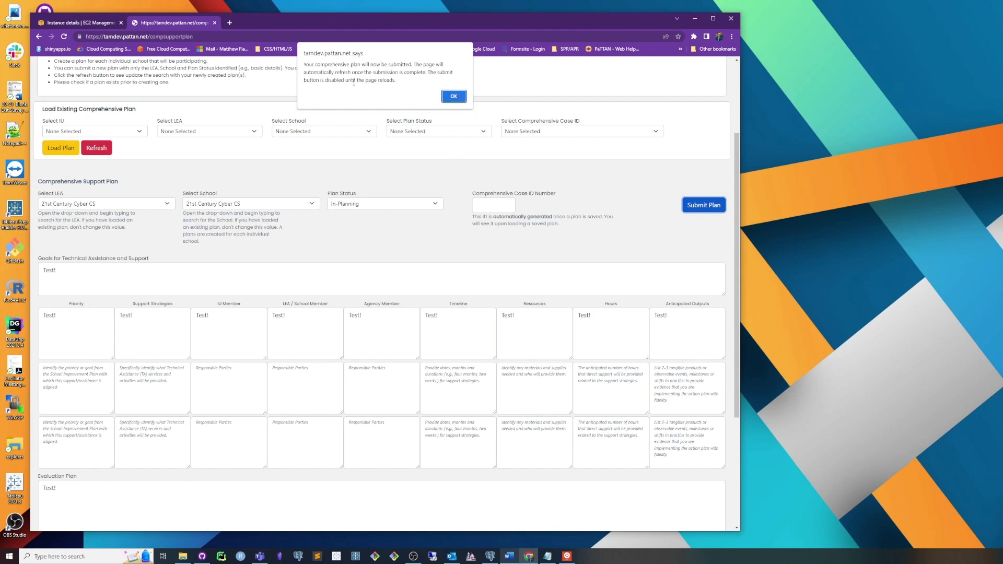
{"action": "left_click", "coordinate": [453, 96]}
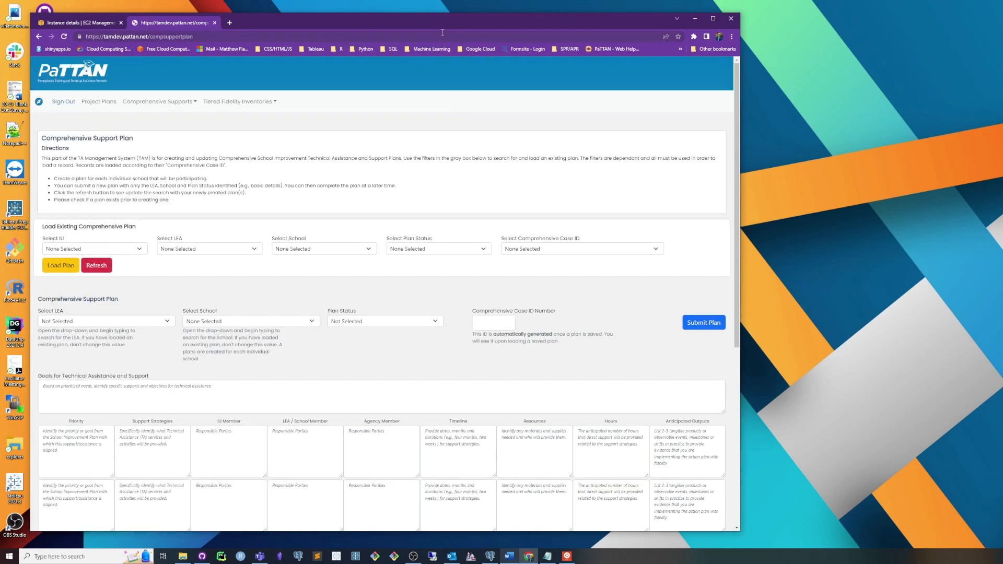
{"action": "left_click", "coordinate": [443, 33]}
{"action": "key", "text": "Return"}
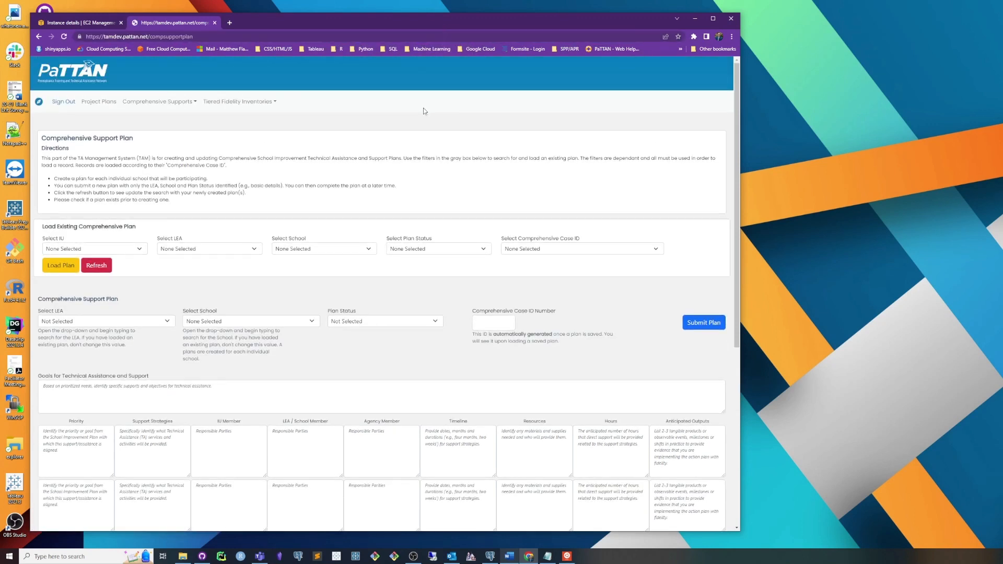
Step: Filter the existing comprehensive plans by Chester County IU 24, with 21st Century Cyber CS as both LEA and school
{"action": "left_click", "coordinate": [131, 251]}
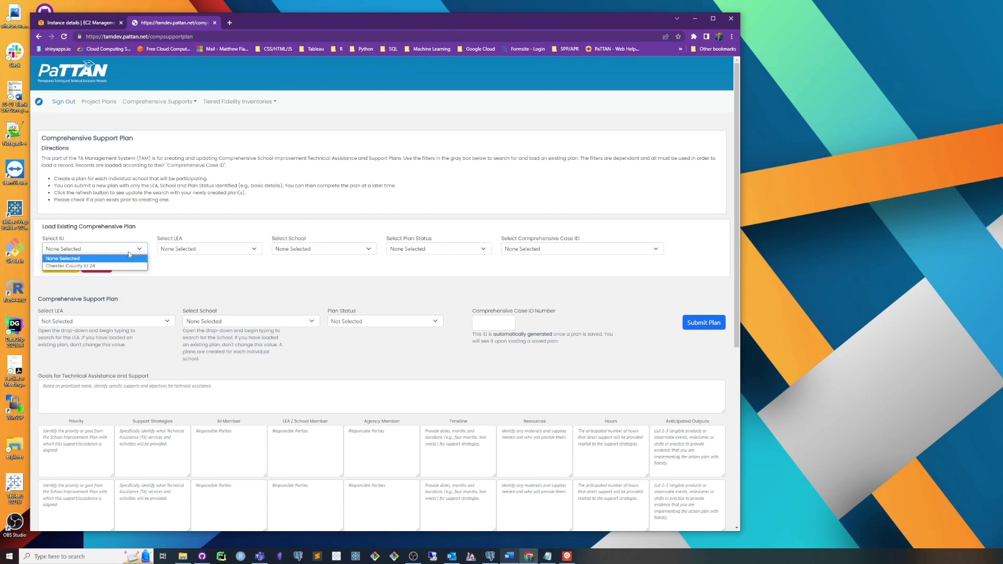
{"action": "left_click", "coordinate": [129, 266]}
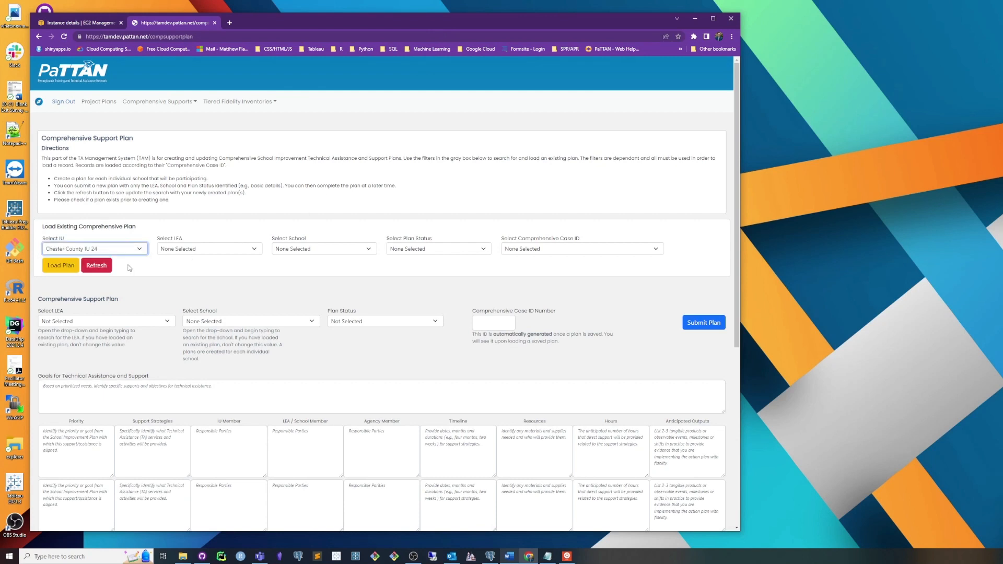
{"action": "left_click", "coordinate": [218, 249]}
{"action": "left_click", "coordinate": [219, 269]}
{"action": "left_click", "coordinate": [292, 250]}
{"action": "left_click", "coordinate": [296, 266]}
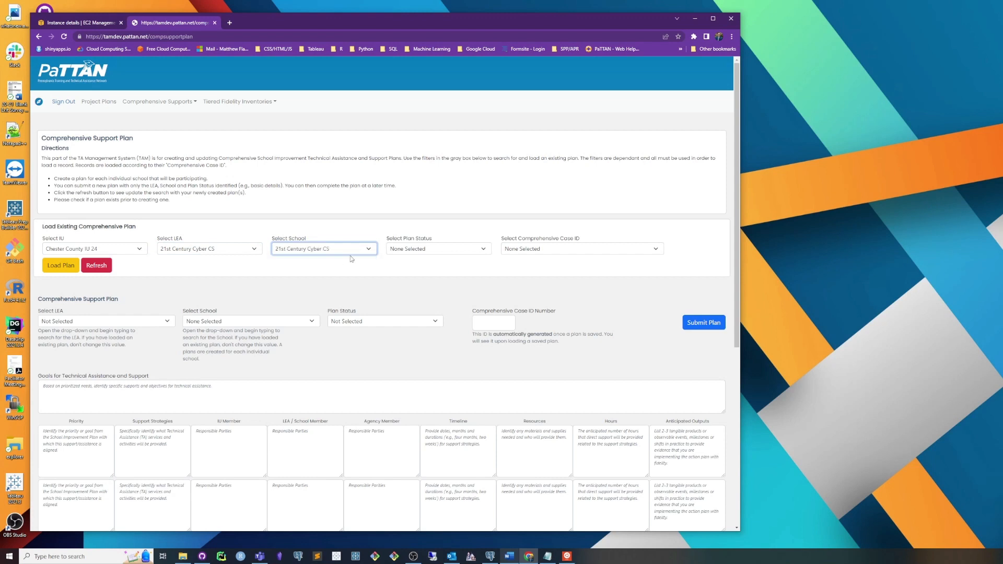
Step: Choose the In-Planning status and comprehensive case ID 19, and load that existing plan
{"action": "left_click", "coordinate": [418, 249]}
{"action": "left_click", "coordinate": [428, 266]}
{"action": "left_click", "coordinate": [528, 249]}
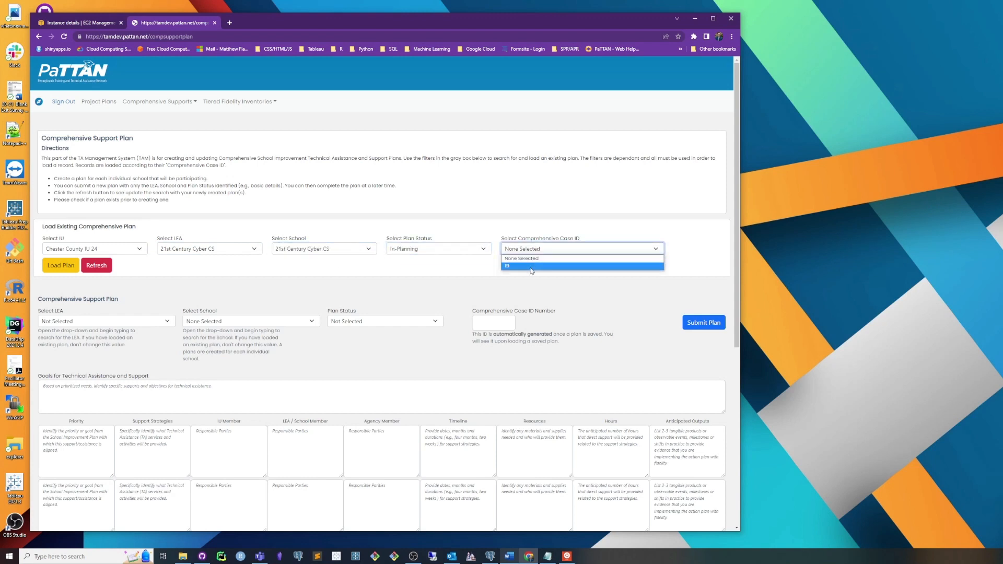
{"action": "left_click", "coordinate": [530, 266]}
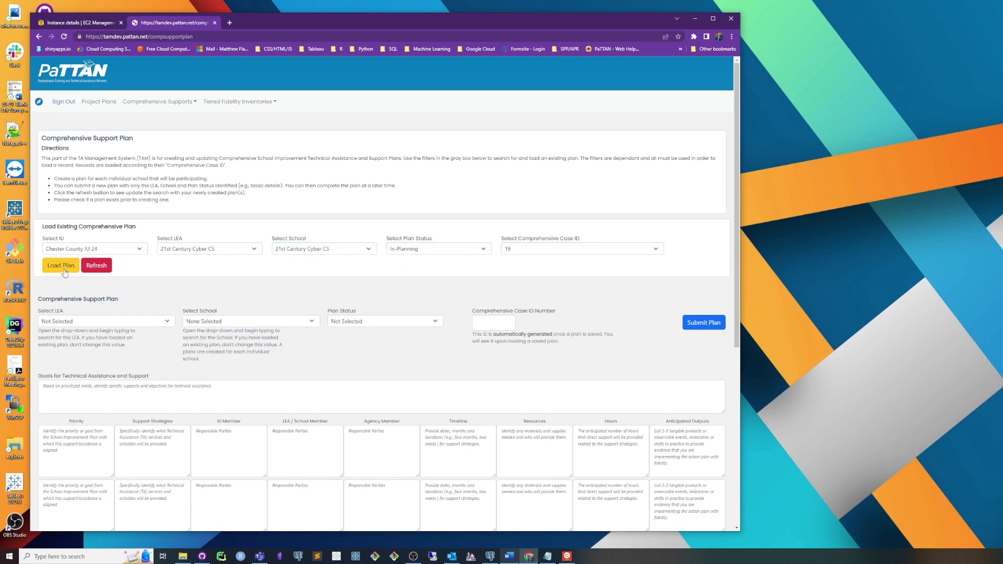
{"action": "scroll", "coordinate": [64, 272], "scroll_direction": "down", "scroll_amount": 2}
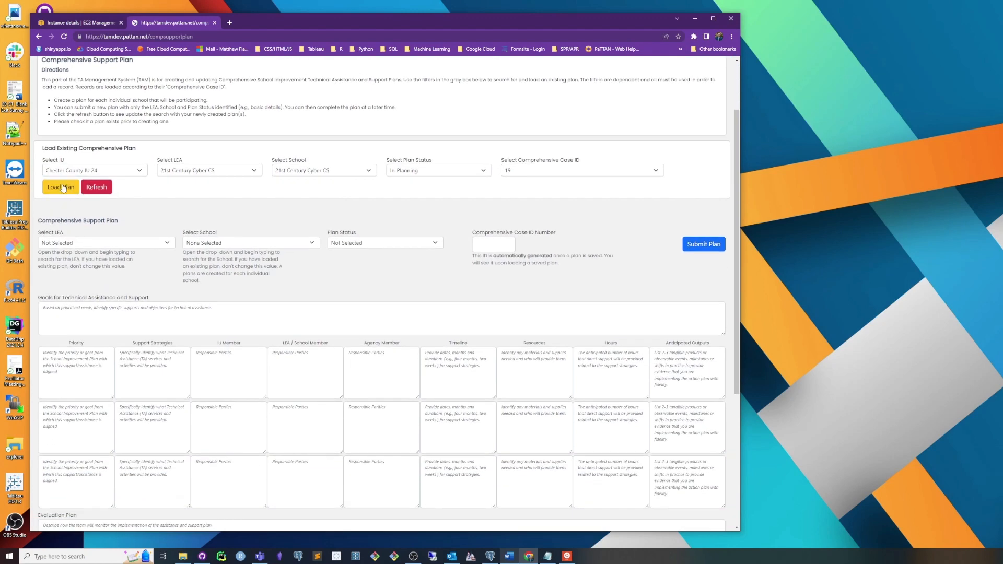
{"action": "left_click", "coordinate": [62, 188]}
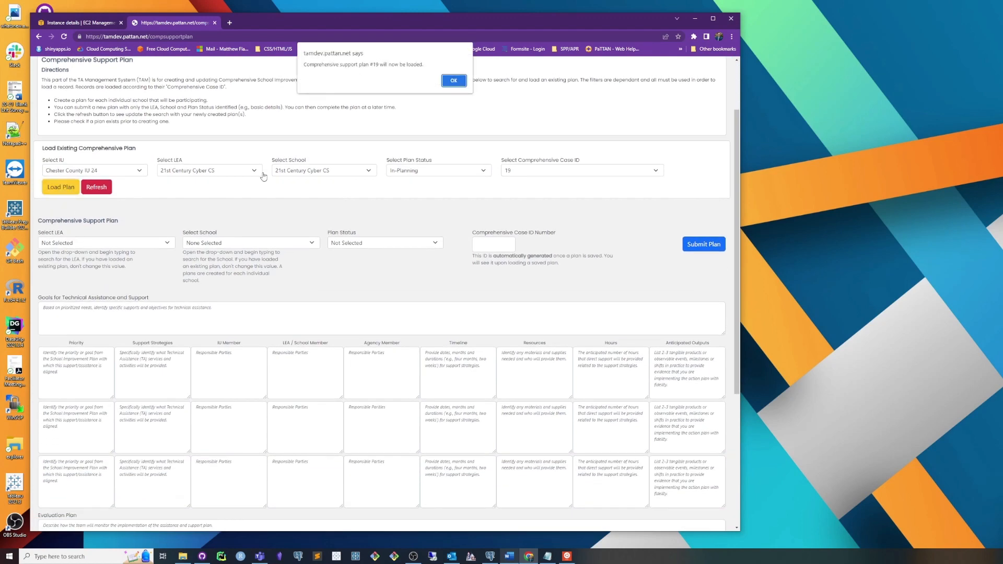
{"action": "left_click", "coordinate": [453, 81]}
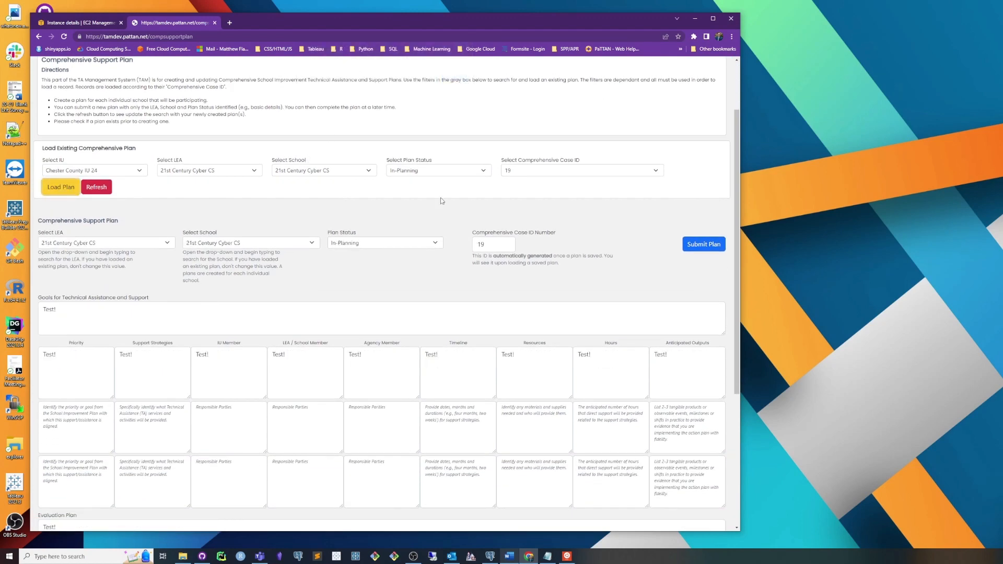
Step: Open the Pre-Post Site Review: Classroom Environment page
{"action": "scroll", "coordinate": [337, 371], "scroll_direction": "down", "scroll_amount": 2}
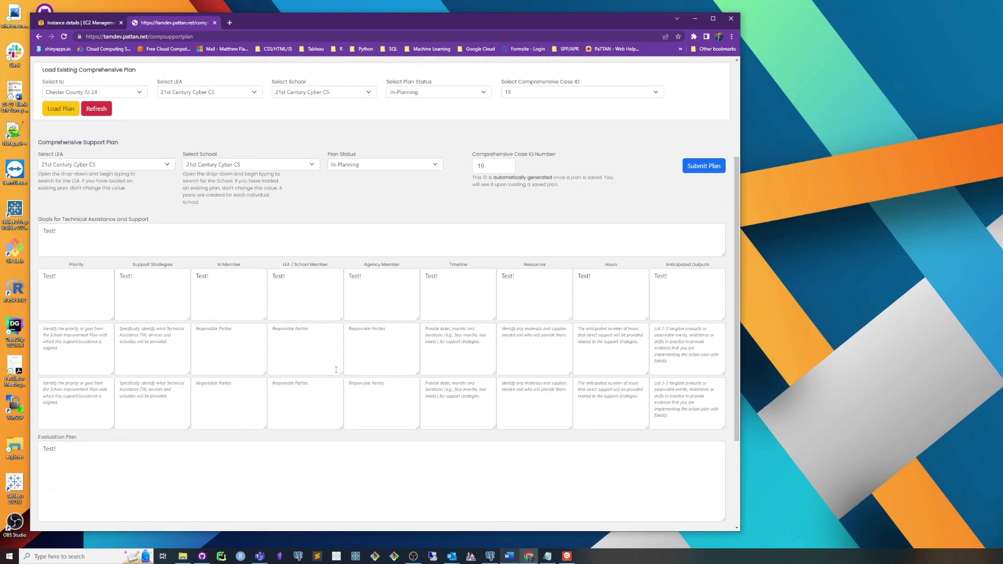
{"action": "scroll", "coordinate": [336, 370], "scroll_direction": "up", "scroll_amount": 3}
{"action": "scroll", "coordinate": [381, 334], "scroll_direction": "down", "scroll_amount": 2}
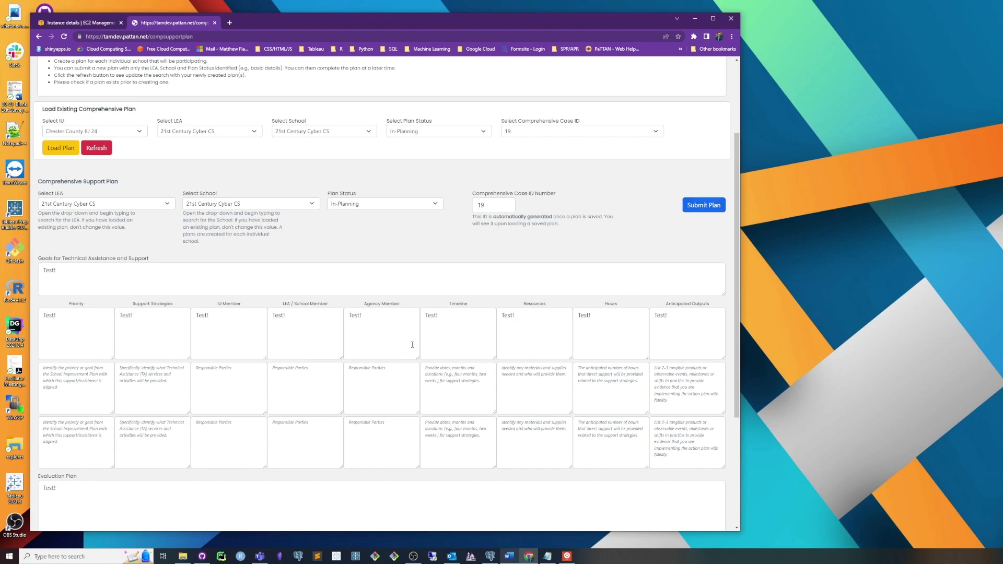
{"action": "scroll", "coordinate": [444, 252], "scroll_direction": "up", "scroll_amount": 3}
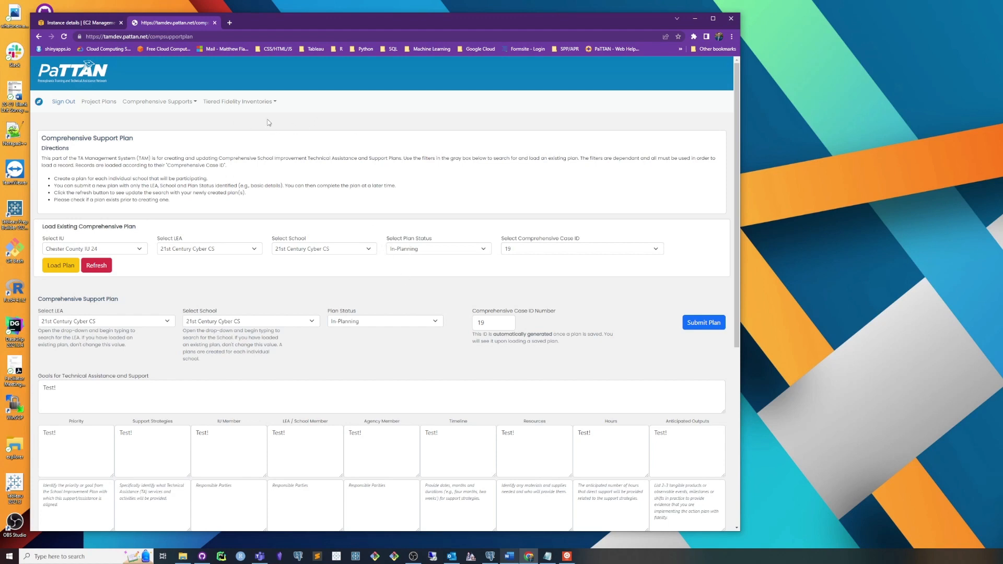
{"action": "left_click", "coordinate": [152, 105]}
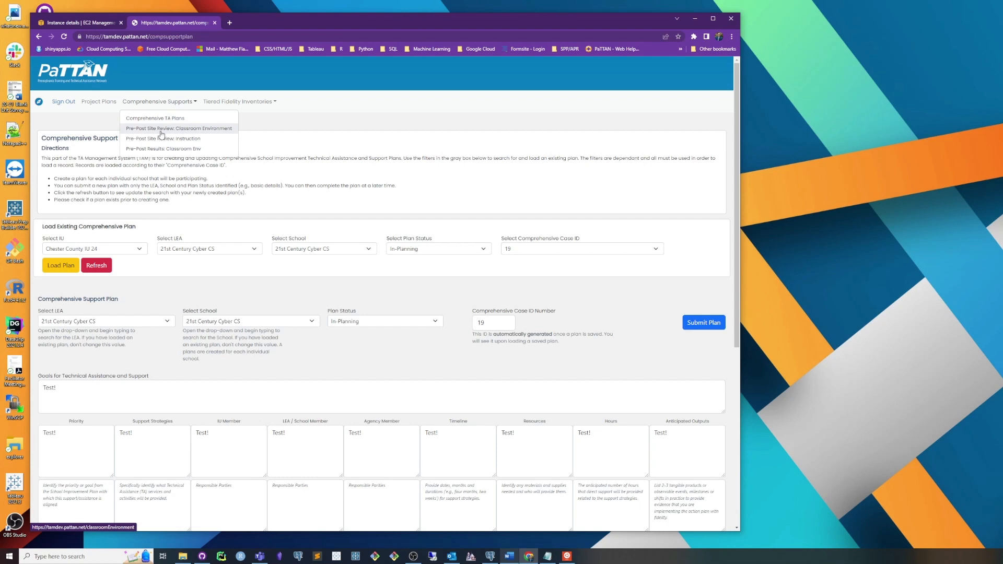
{"action": "left_click", "coordinate": [160, 130]}
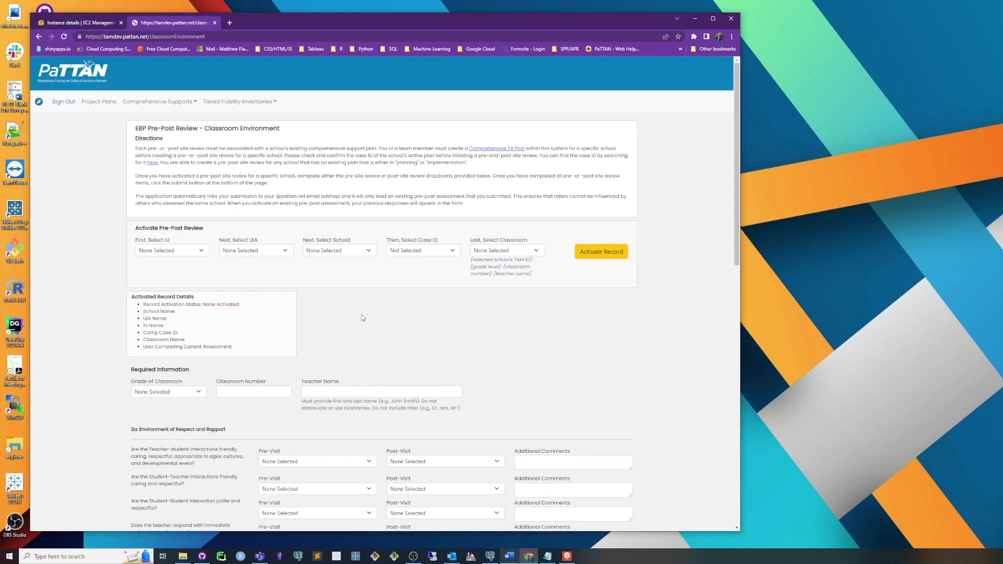
Step: For the pre-post review, select Chester County IU 24, 21st Century Cyber CS as LEA and school, and case ID 19
{"action": "left_click", "coordinate": [172, 250]}
{"action": "left_click", "coordinate": [173, 268]}
{"action": "left_click", "coordinate": [254, 251]}
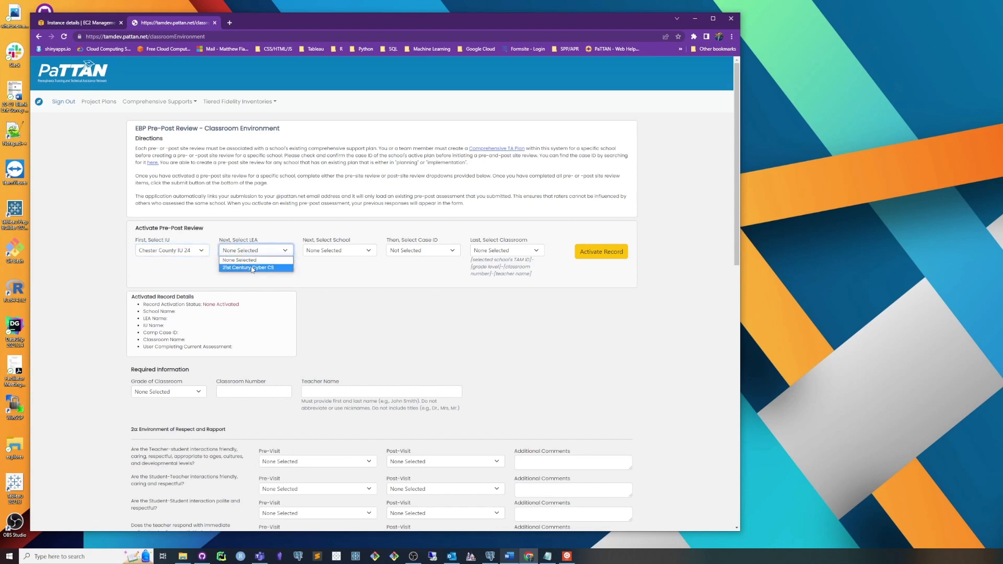
{"action": "left_click", "coordinate": [252, 268]}
{"action": "left_click", "coordinate": [338, 251]}
{"action": "left_click", "coordinate": [342, 268]}
{"action": "left_click", "coordinate": [413, 251]}
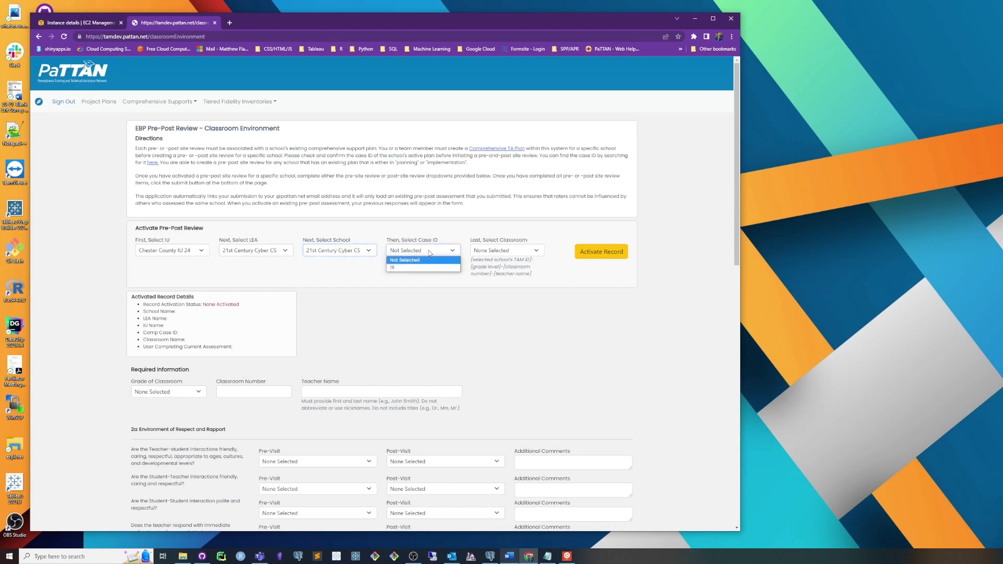
{"action": "left_click", "coordinate": [428, 268]}
{"action": "left_click", "coordinate": [452, 288]}
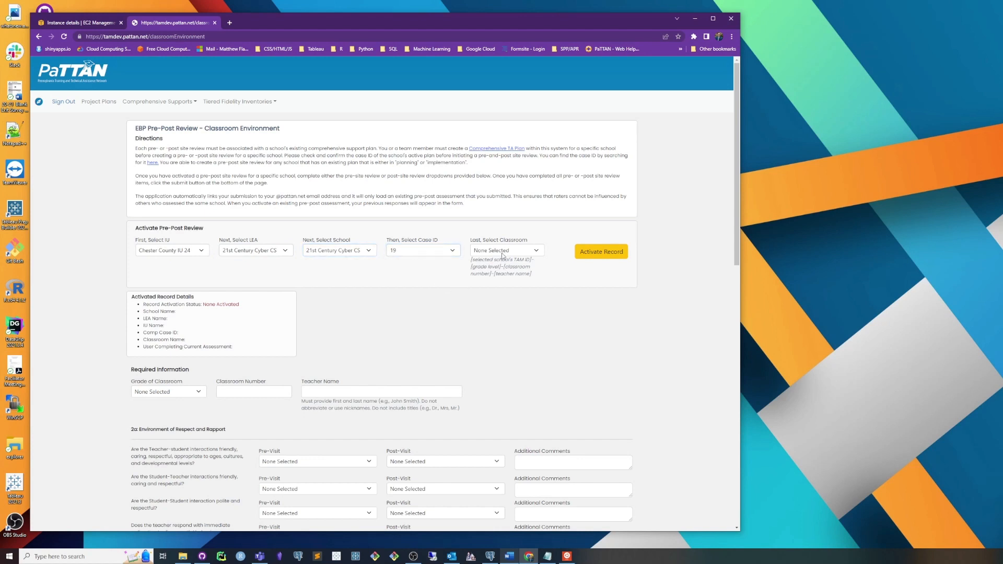
Step: Choose New Classroom (Not Shown in List) as the classroom and activate the pre-post review record
{"action": "left_click_drag", "start_coordinate": [471, 241], "coordinate": [529, 244]}
{"action": "left_click", "coordinate": [514, 256]}
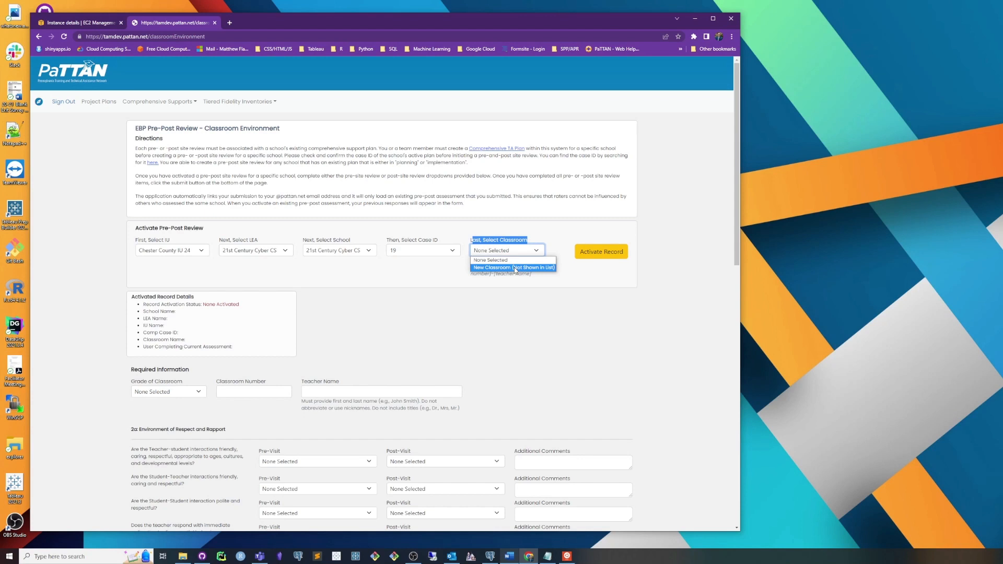
{"action": "left_click", "coordinate": [504, 309]}
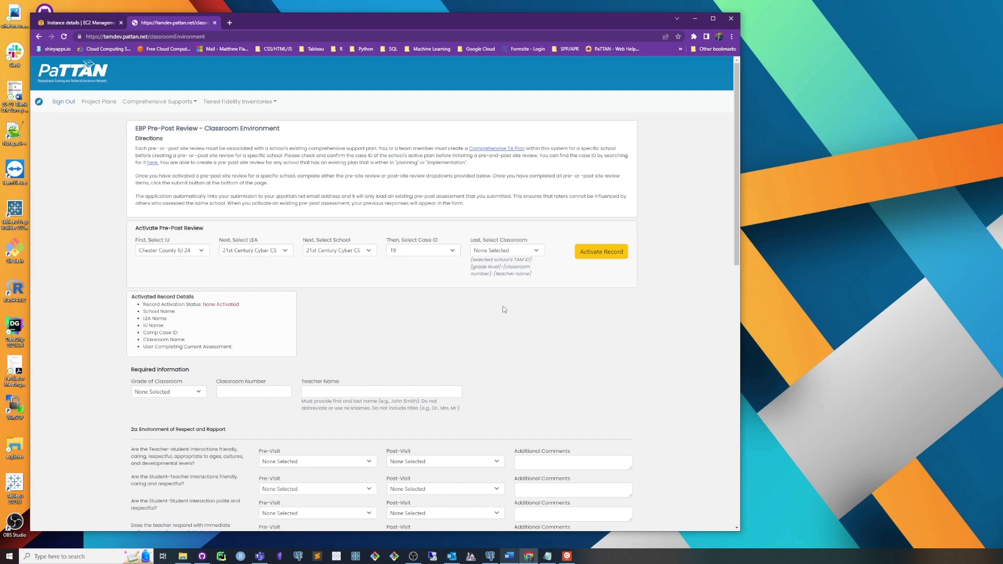
{"action": "left_click", "coordinate": [507, 254]}
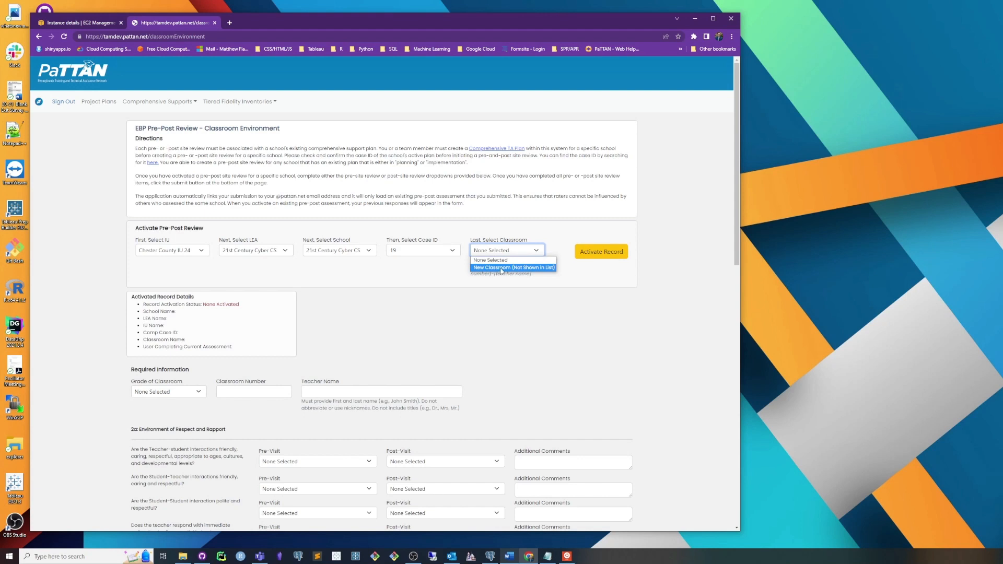
{"action": "left_click", "coordinate": [501, 268]}
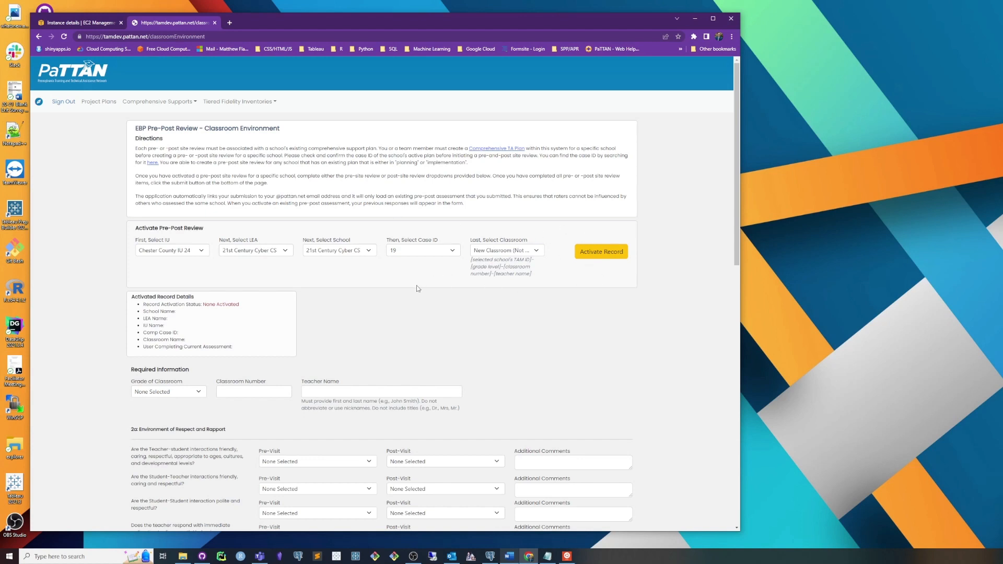
{"action": "left_click", "coordinate": [595, 254]}
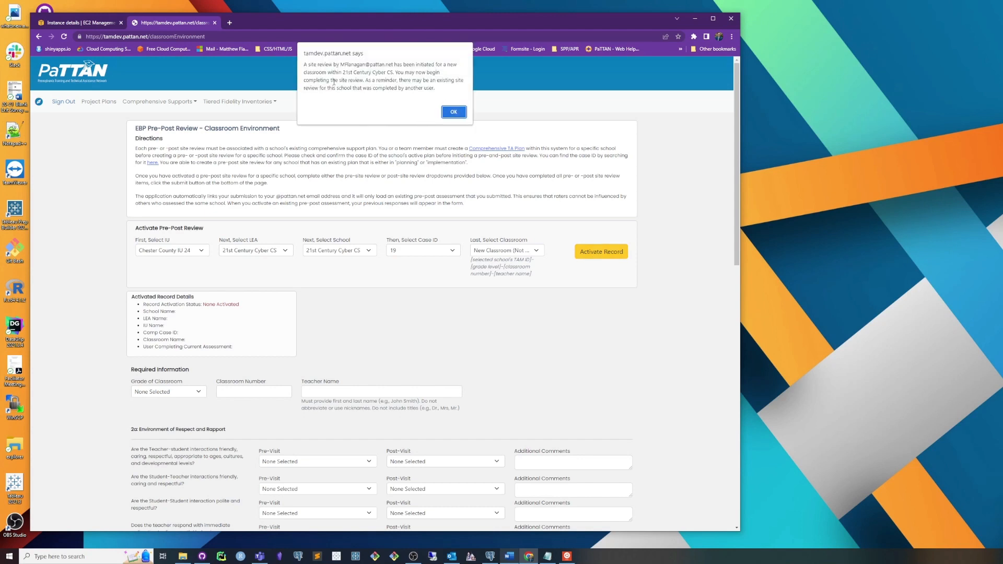
Step: Read the notice about the initiated site review and acknowledge it
{"action": "left_click_drag", "start_coordinate": [342, 64], "coordinate": [395, 67]}
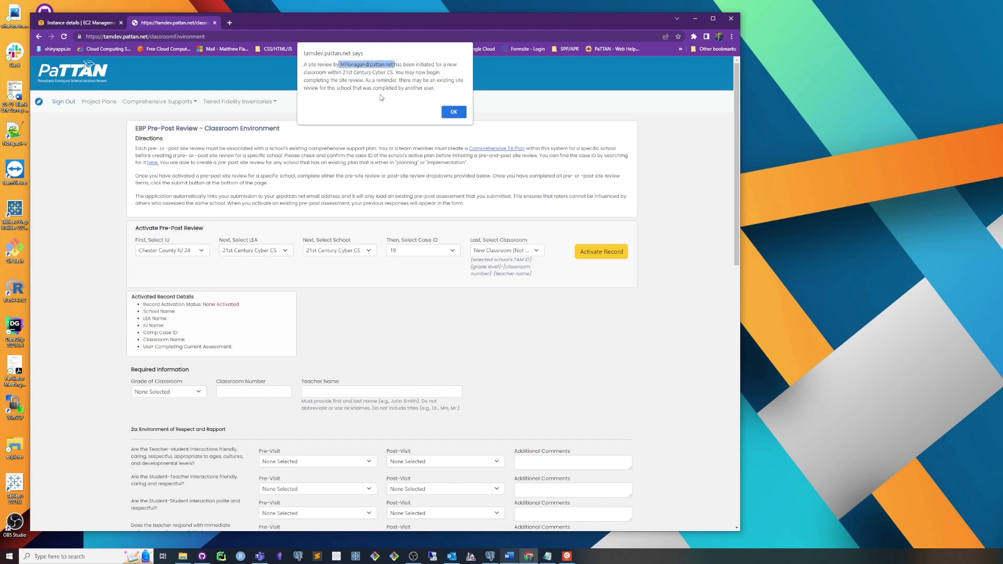
{"action": "left_click", "coordinate": [391, 82]}
{"action": "left_click_drag", "start_coordinate": [396, 66], "coordinate": [444, 87]}
{"action": "left_click", "coordinate": [384, 81]}
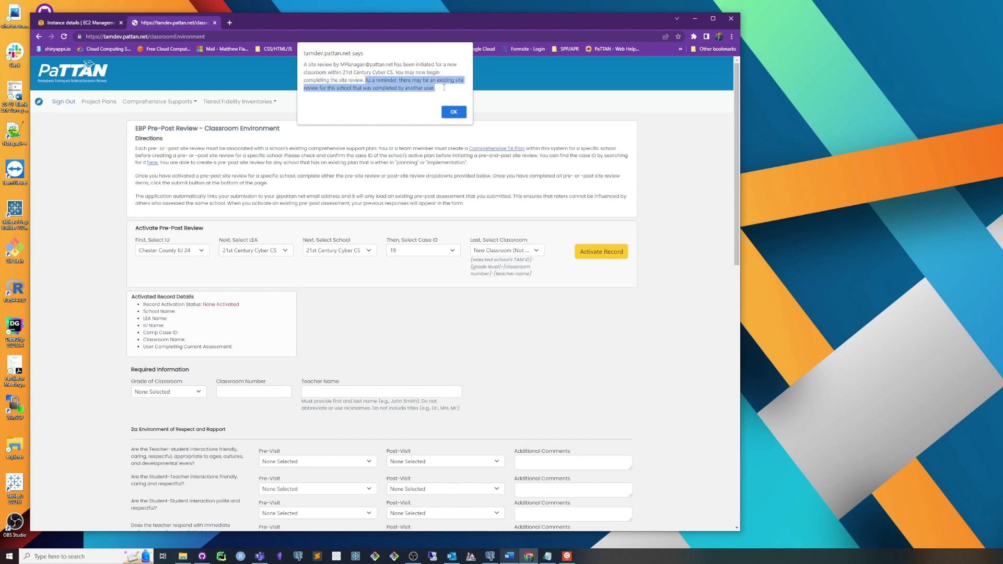
{"action": "left_click", "coordinate": [444, 88]}
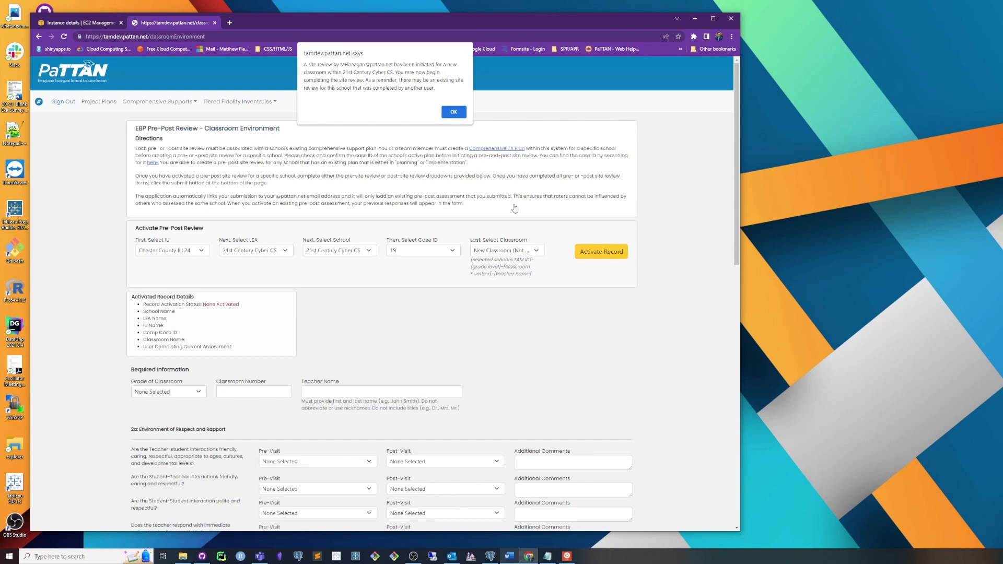
{"action": "left_click", "coordinate": [454, 112]}
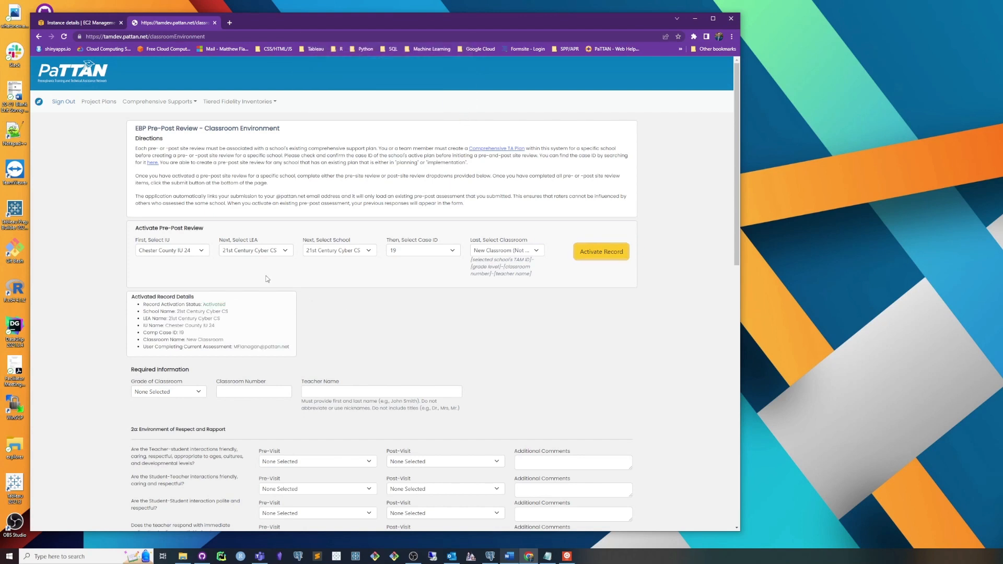
Step: Examine the activated record details, including activation status, school, LEA, IU, case ID, classroom and assessing user
{"action": "left_click_drag", "start_coordinate": [134, 296], "coordinate": [315, 355]}
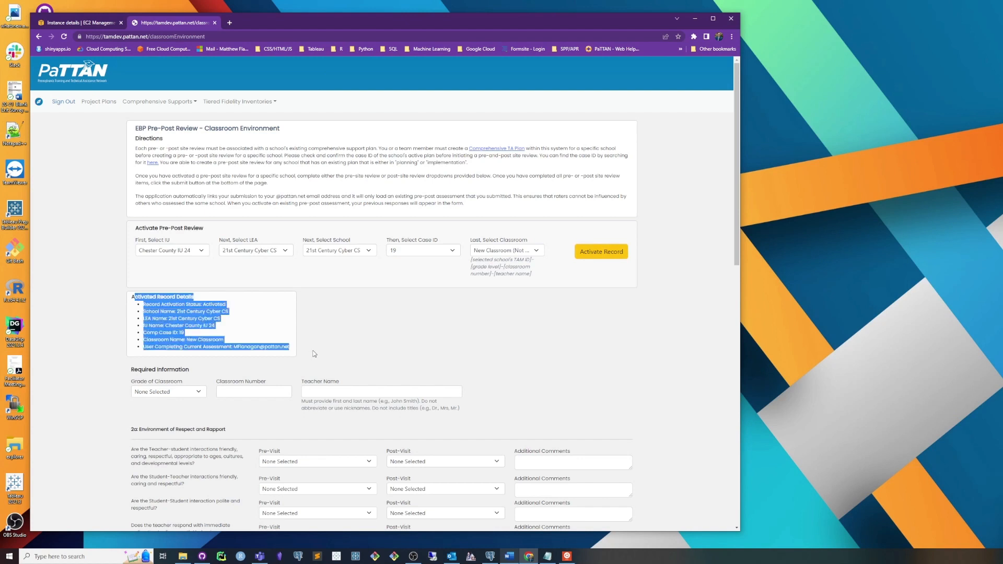
{"action": "left_click", "coordinate": [315, 355]}
{"action": "left_click_drag", "start_coordinate": [143, 304], "coordinate": [203, 305]}
{"action": "left_click", "coordinate": [234, 309]}
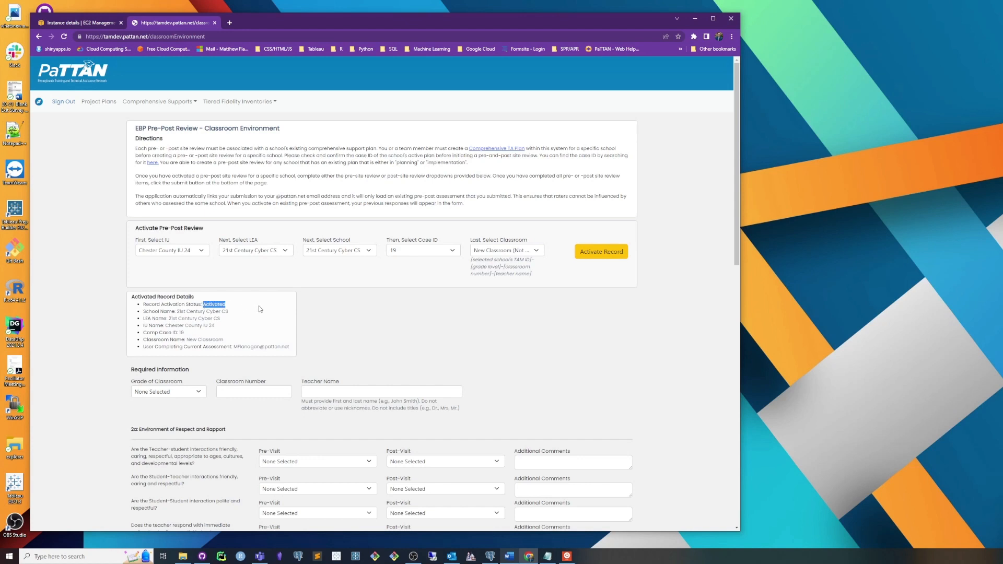
{"action": "left_click", "coordinate": [324, 305]}
{"action": "left_click_drag", "start_coordinate": [143, 318], "coordinate": [299, 353]}
{"action": "left_click", "coordinate": [199, 316]}
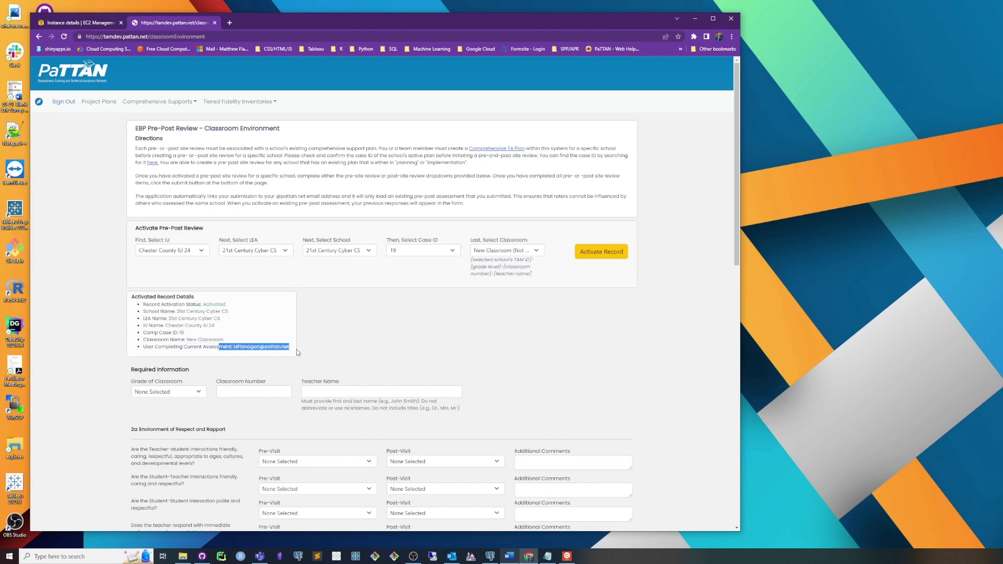
{"action": "left_click", "coordinate": [248, 346]}
Step: Set the grade of classroom to 11th Grade and the classroom number to 1
{"action": "scroll", "coordinate": [191, 395], "scroll_direction": "down", "scroll_amount": 2}
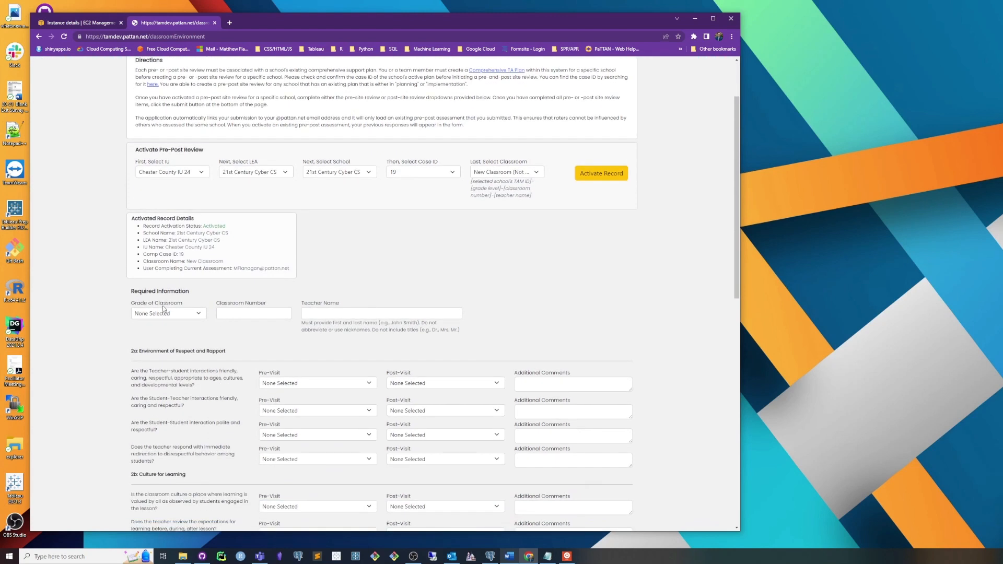
{"action": "left_click", "coordinate": [169, 314]}
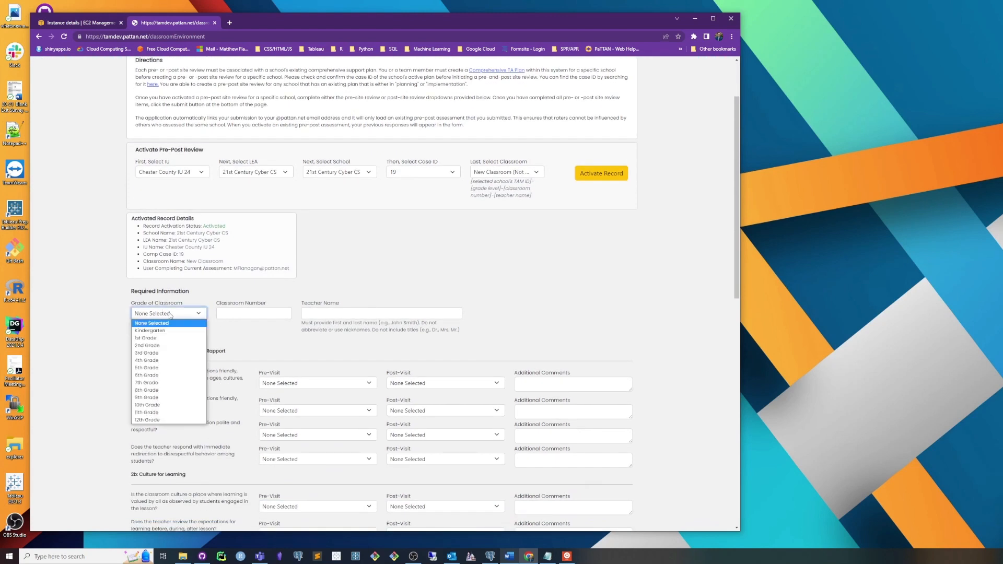
{"action": "left_click", "coordinate": [236, 329]}
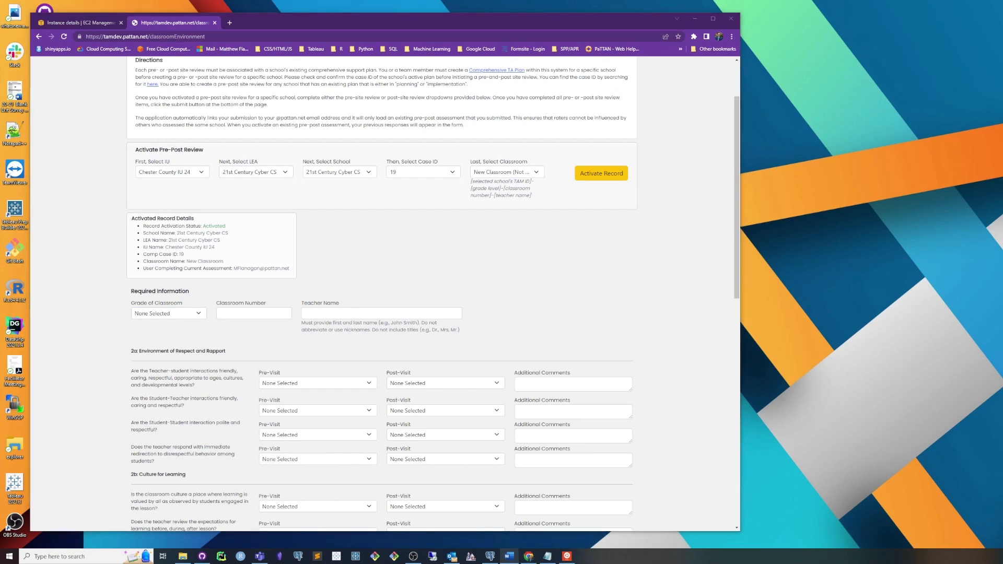
{"action": "left_click", "coordinate": [713, 461]}
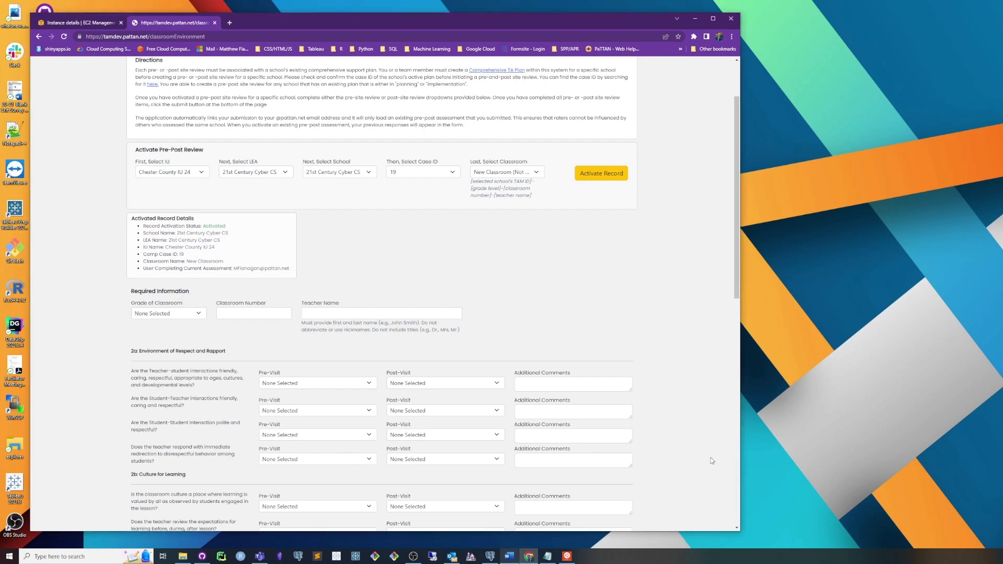
{"action": "left_click", "coordinate": [164, 316]}
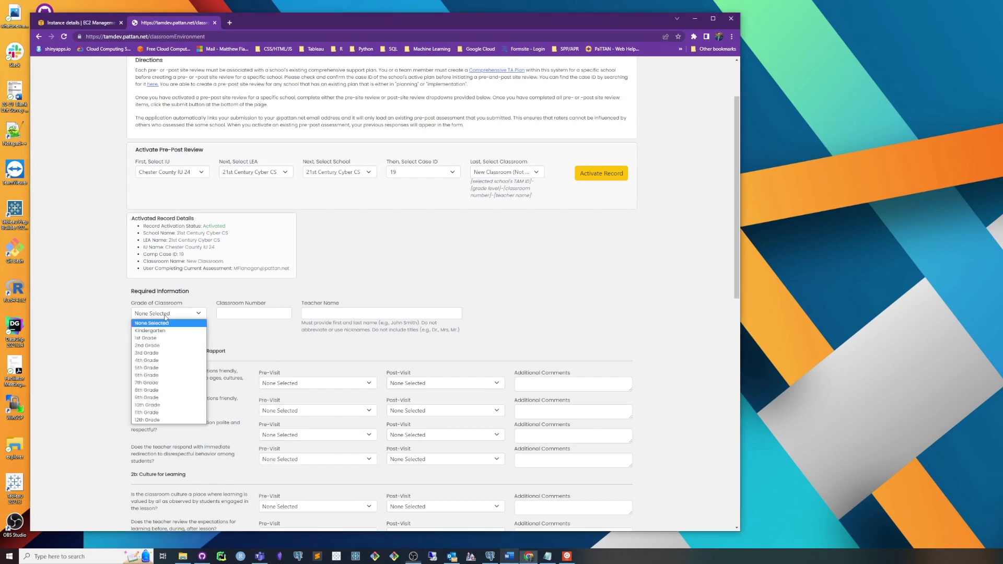
{"action": "left_click", "coordinate": [176, 413]}
{"action": "left_click", "coordinate": [256, 313]}
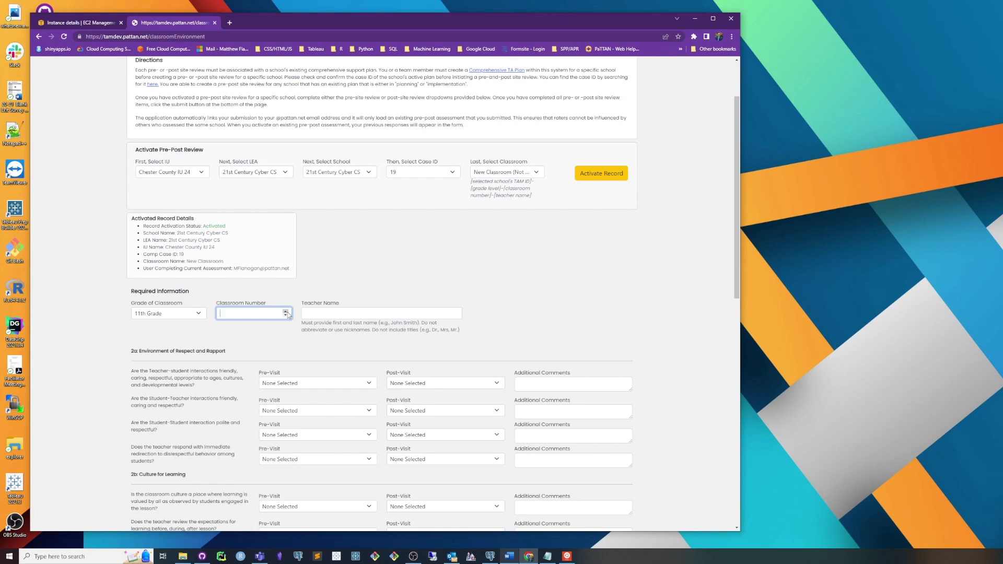
Step: Enter the teacher's first and last name in the required information
{"action": "left_click", "coordinate": [316, 314]}
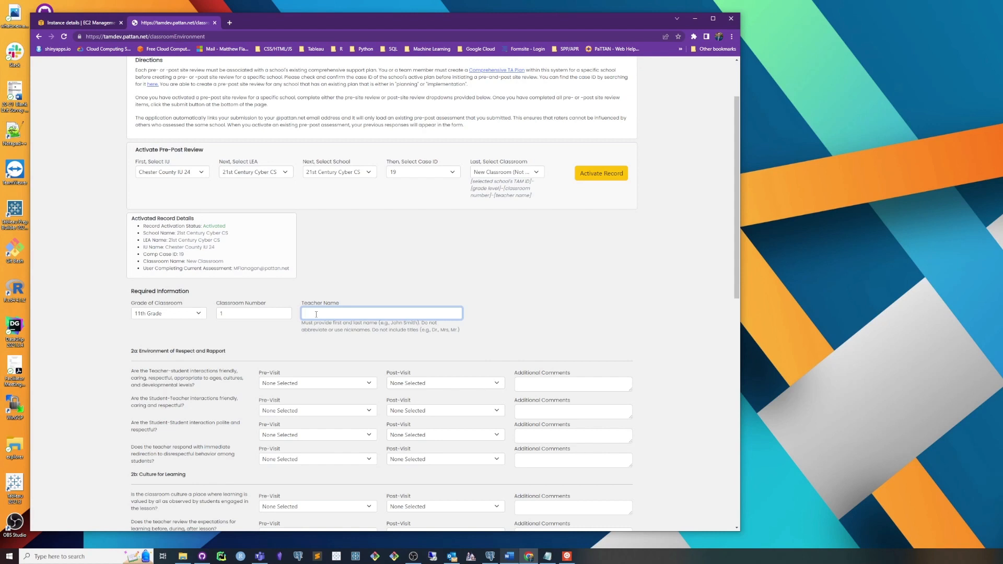
{"action": "left_click", "coordinate": [372, 347]}
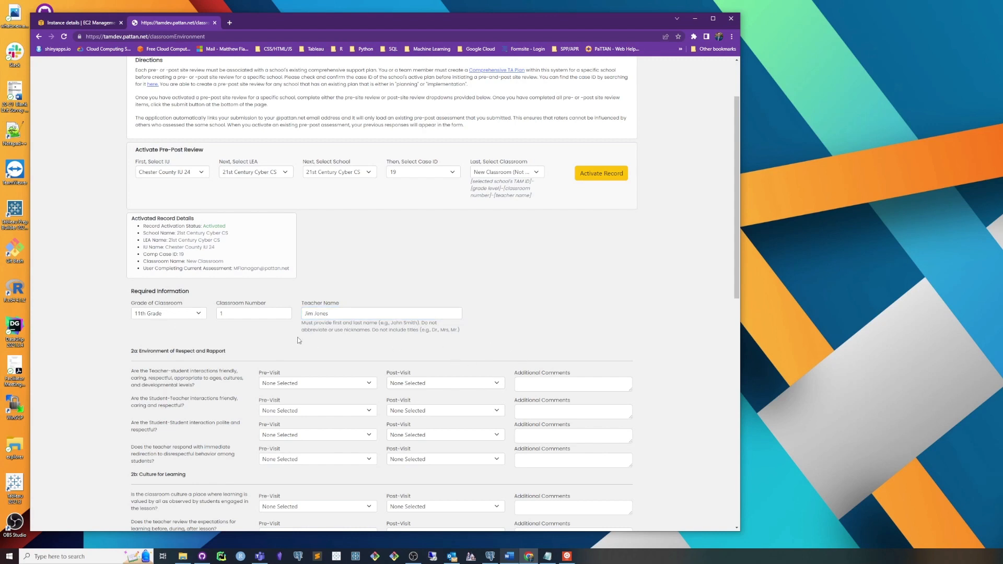
{"action": "left_click_drag", "start_coordinate": [355, 318], "coordinate": [295, 315]}
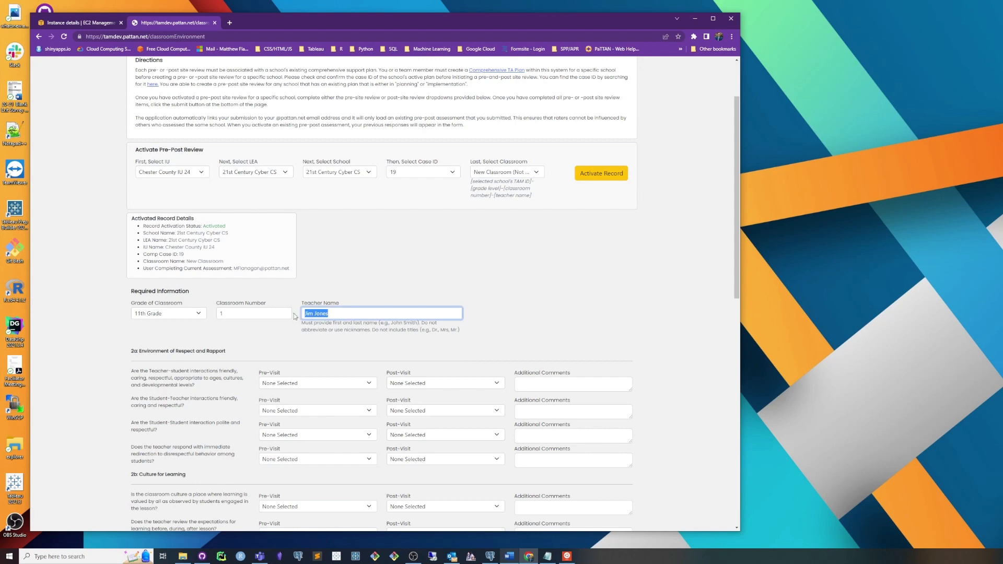
{"action": "left_click", "coordinate": [349, 338]}
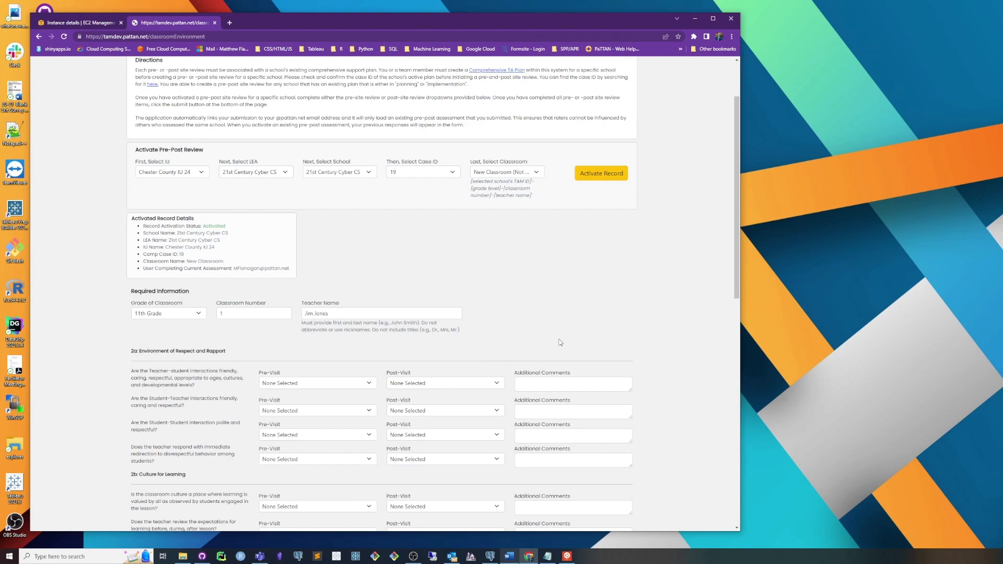
Step: Rate the pre-visit as Strong Evidence for all four items in section 2a, Environment of Respect and Rapport
{"action": "scroll", "coordinate": [563, 329], "scroll_direction": "up", "scroll_amount": 1}
{"action": "scroll", "coordinate": [563, 324], "scroll_direction": "down", "scroll_amount": 1}
{"action": "scroll", "coordinate": [458, 346], "scroll_direction": "down", "scroll_amount": 2}
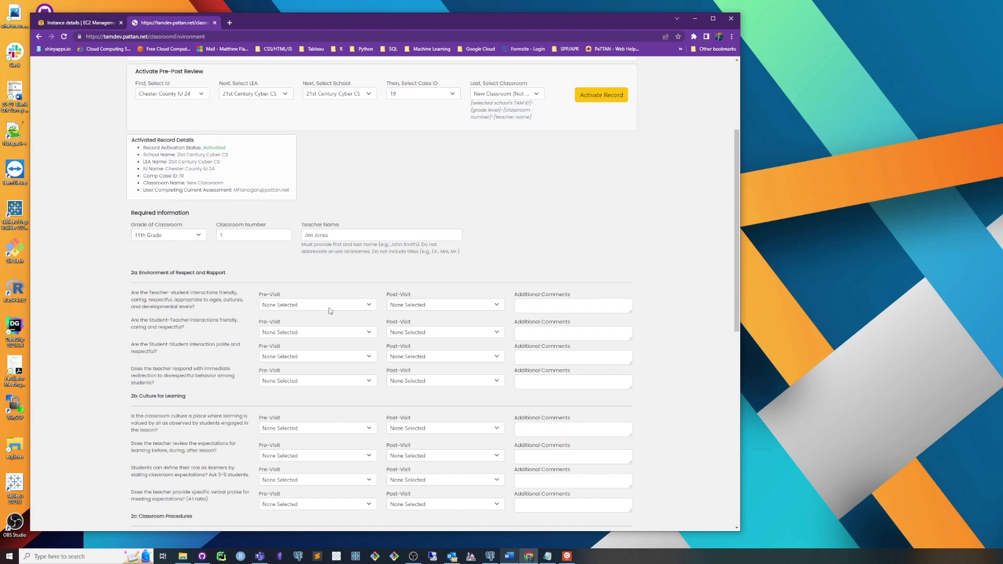
{"action": "scroll", "coordinate": [333, 291], "scroll_direction": "down", "scroll_amount": 2}
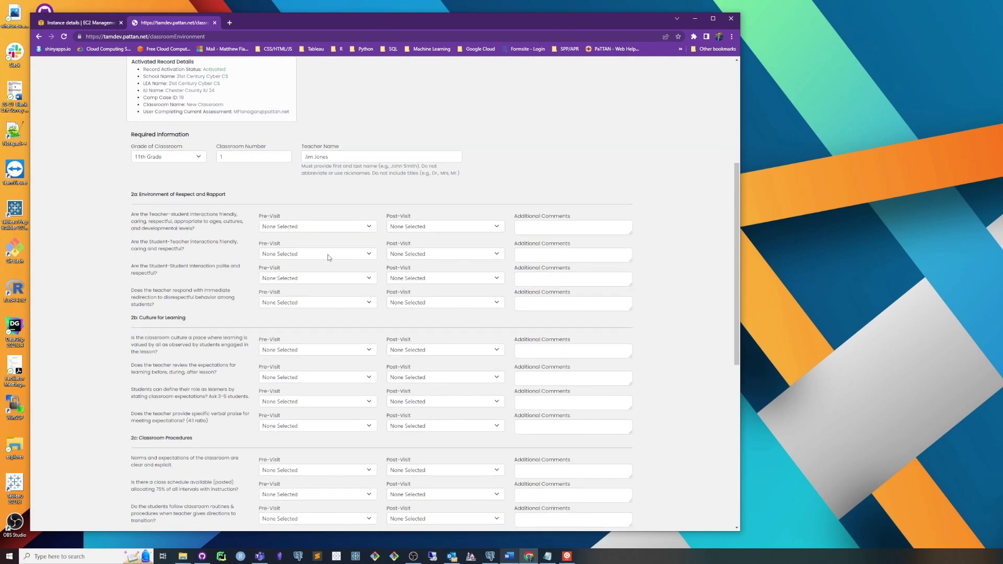
{"action": "left_click", "coordinate": [335, 228]}
{"action": "left_click", "coordinate": [315, 209]}
{"action": "left_click", "coordinate": [291, 229]}
{"action": "left_click", "coordinate": [296, 243]}
{"action": "left_click", "coordinate": [292, 255]}
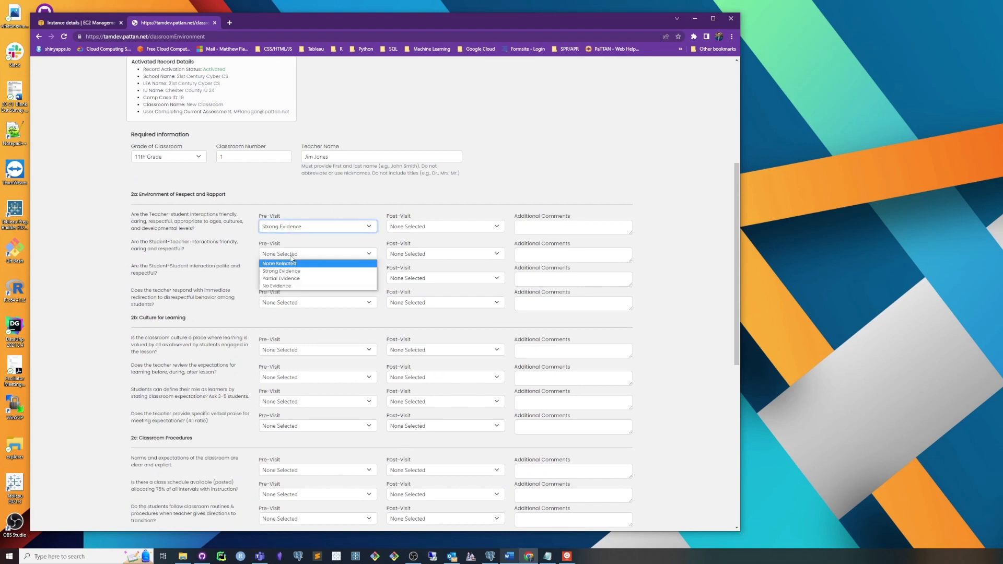
{"action": "left_click", "coordinate": [282, 271]}
{"action": "left_click", "coordinate": [293, 278]}
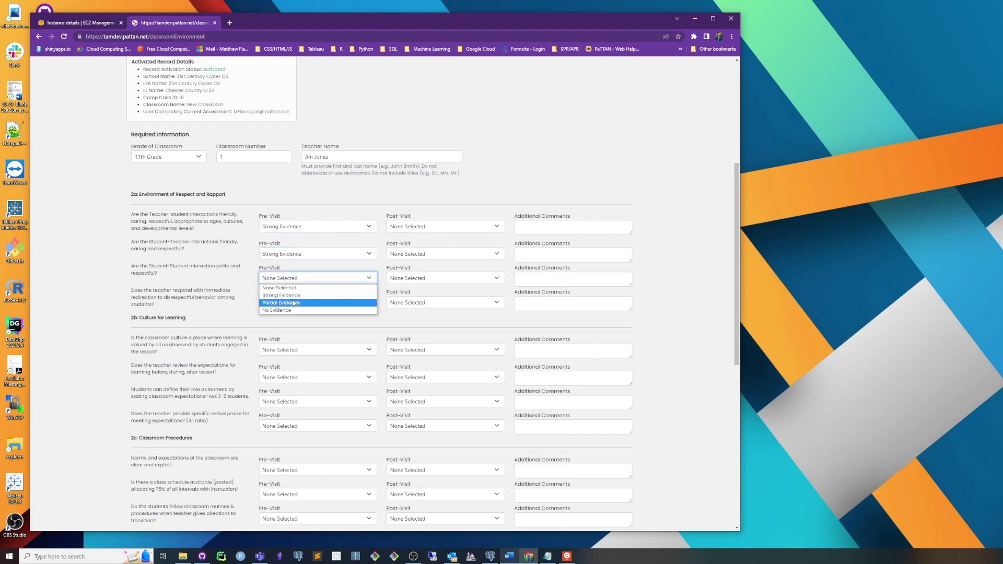
{"action": "left_click", "coordinate": [291, 295]}
{"action": "left_click", "coordinate": [294, 304]}
{"action": "left_click", "coordinate": [294, 320]}
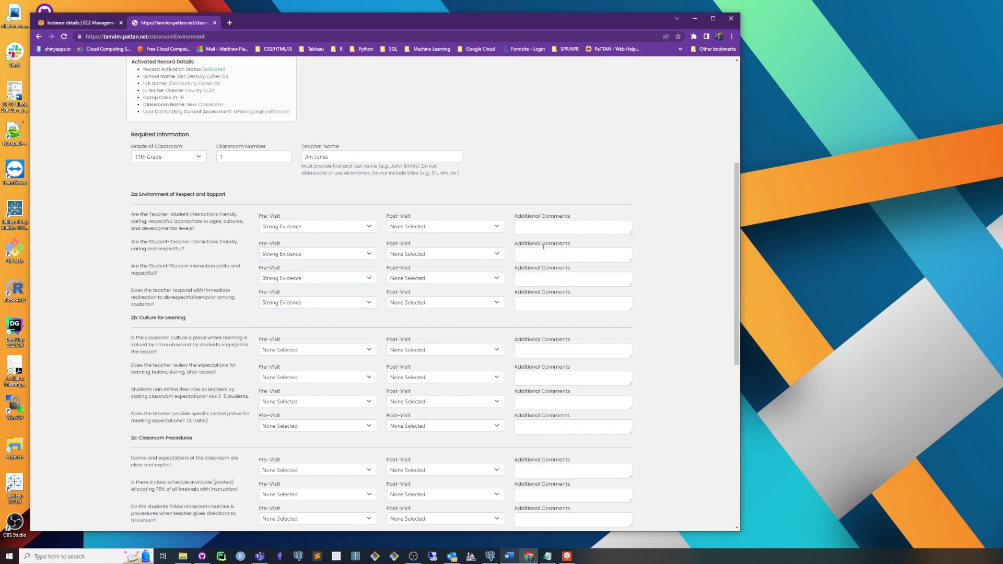
Step: Enter "test" as the additional comment for each of the four Environment of Respect and Rapport items
{"action": "left_click", "coordinate": [561, 222]}
{"action": "type", "text": "test"}
{"action": "left_click", "coordinate": [574, 255]}
{"action": "type", "text": "test"}
{"action": "left_click", "coordinate": [595, 279]}
{"action": "type", "text": "test"}
{"action": "left_click", "coordinate": [594, 303]}
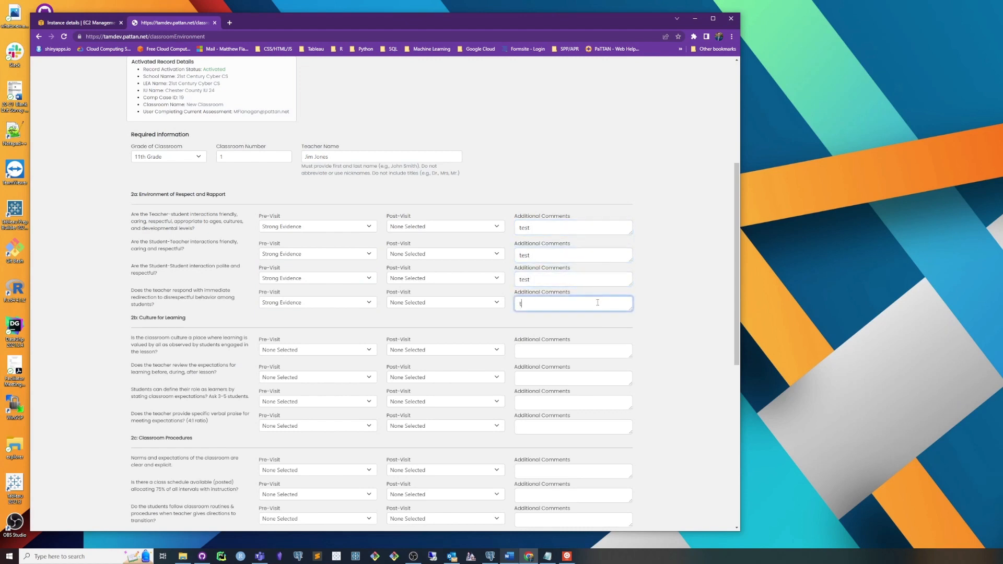
{"action": "type", "text": "test"}
{"action": "left_click", "coordinate": [644, 328]}
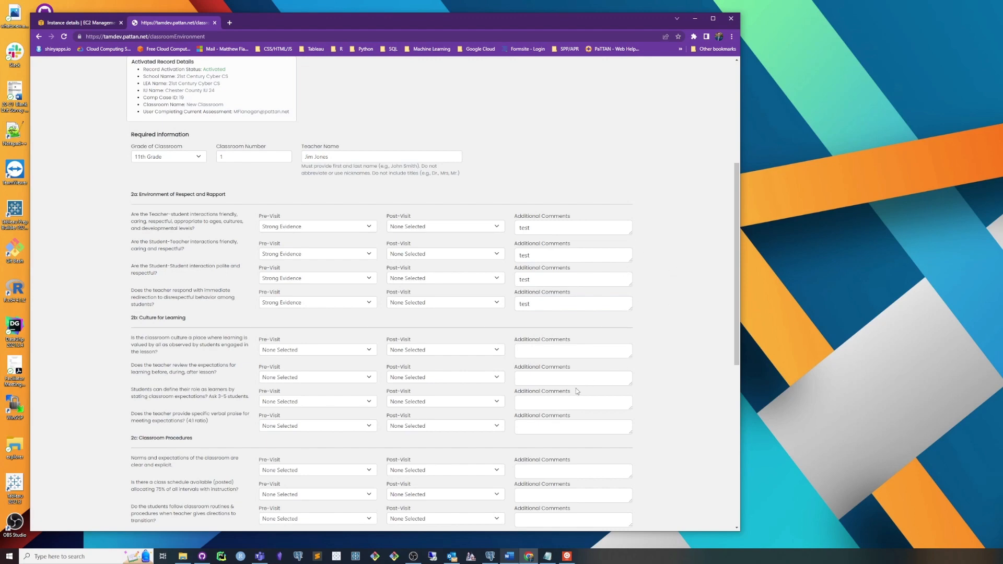
{"action": "scroll", "coordinate": [576, 387], "scroll_direction": "down", "scroll_amount": 6}
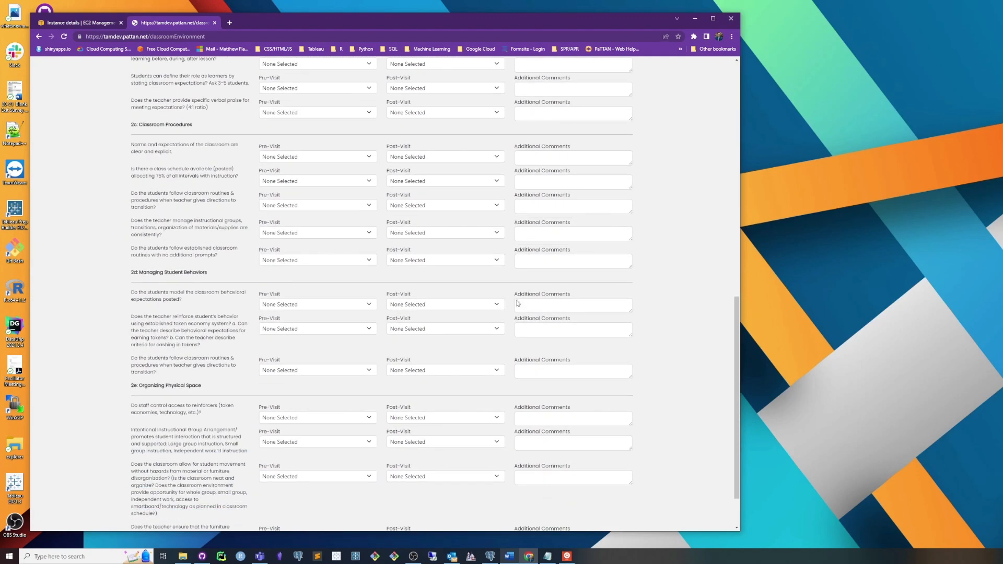
{"action": "scroll", "coordinate": [540, 307], "scroll_direction": "down", "scroll_amount": 1}
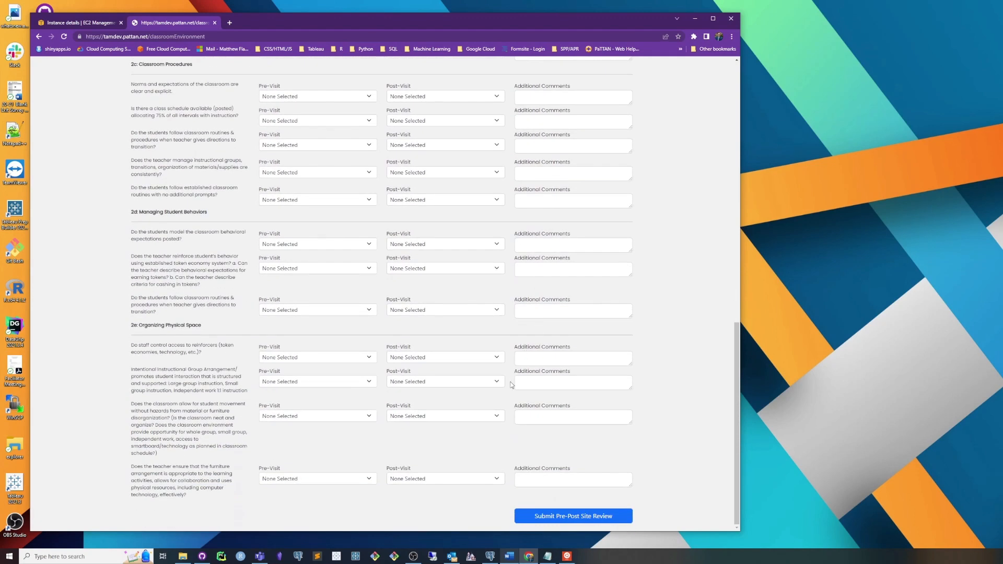
{"action": "scroll", "coordinate": [510, 381], "scroll_direction": "up", "scroll_amount": 20}
{"action": "scroll", "coordinate": [410, 377], "scroll_direction": "down", "scroll_amount": 6}
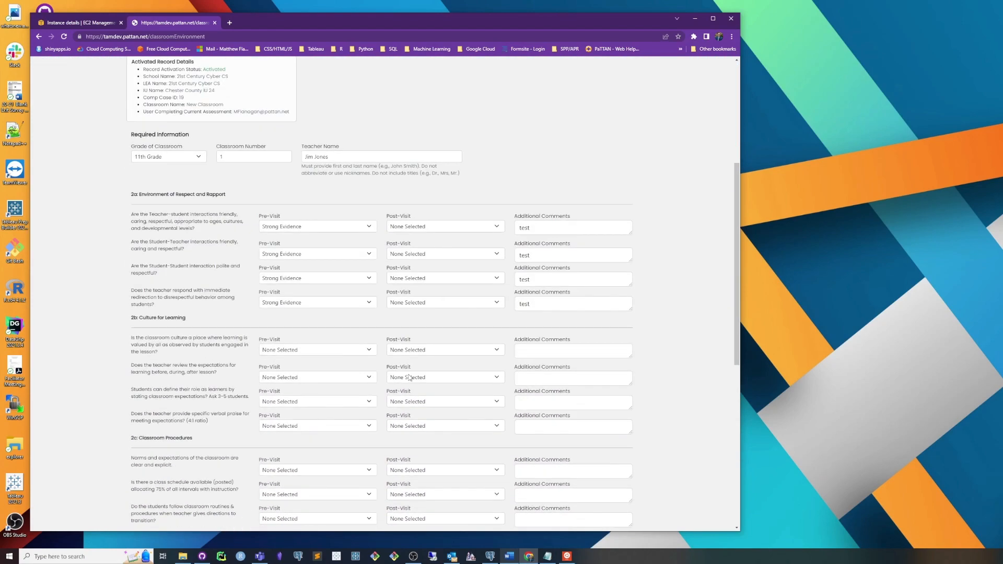
Step: Look over the completed classroom environment form and submit the pre-post site review, accepting the submission notice
{"action": "scroll", "coordinate": [410, 378], "scroll_direction": "up", "scroll_amount": 2}
{"action": "scroll", "coordinate": [410, 378], "scroll_direction": "up", "scroll_amount": 1}
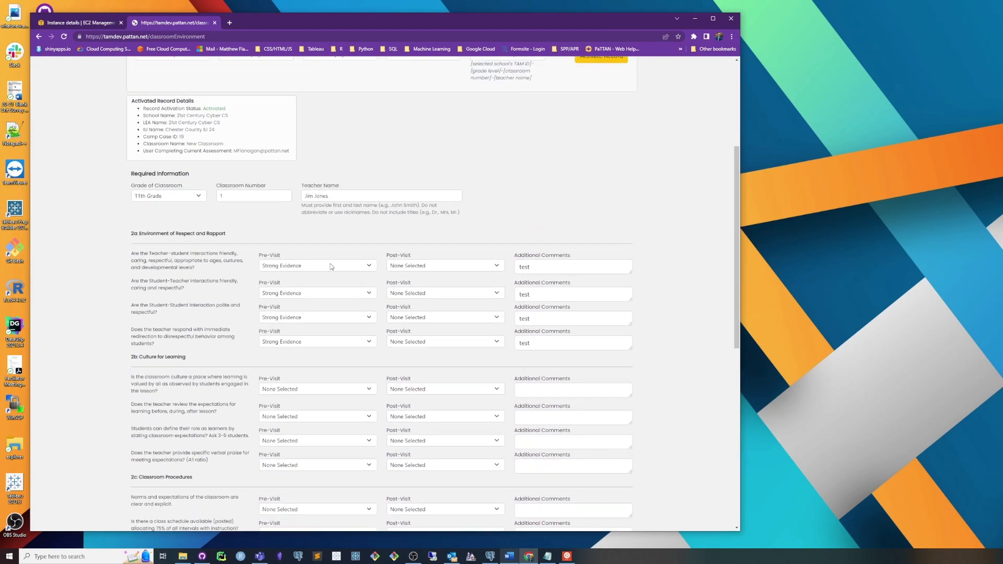
{"action": "scroll", "coordinate": [277, 406], "scroll_direction": "down", "scroll_amount": 4}
{"action": "scroll", "coordinate": [276, 407], "scroll_direction": "down", "scroll_amount": 5}
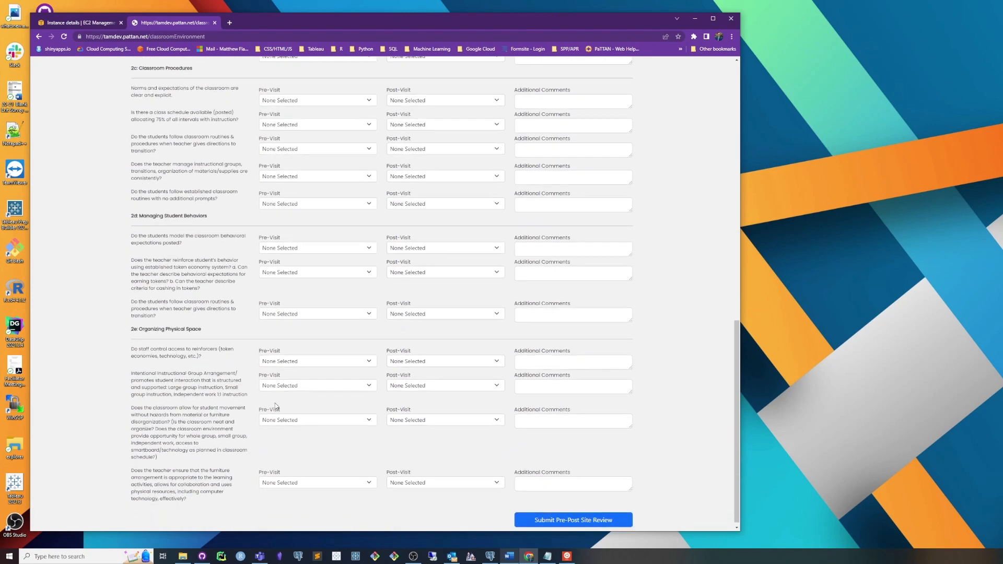
{"action": "left_click", "coordinate": [304, 480]}
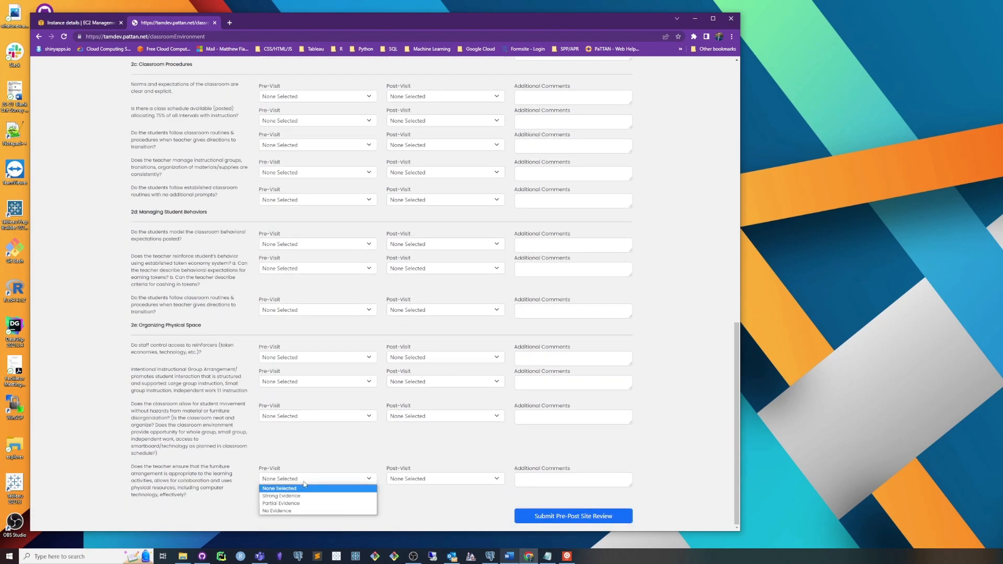
{"action": "left_click", "coordinate": [330, 458]}
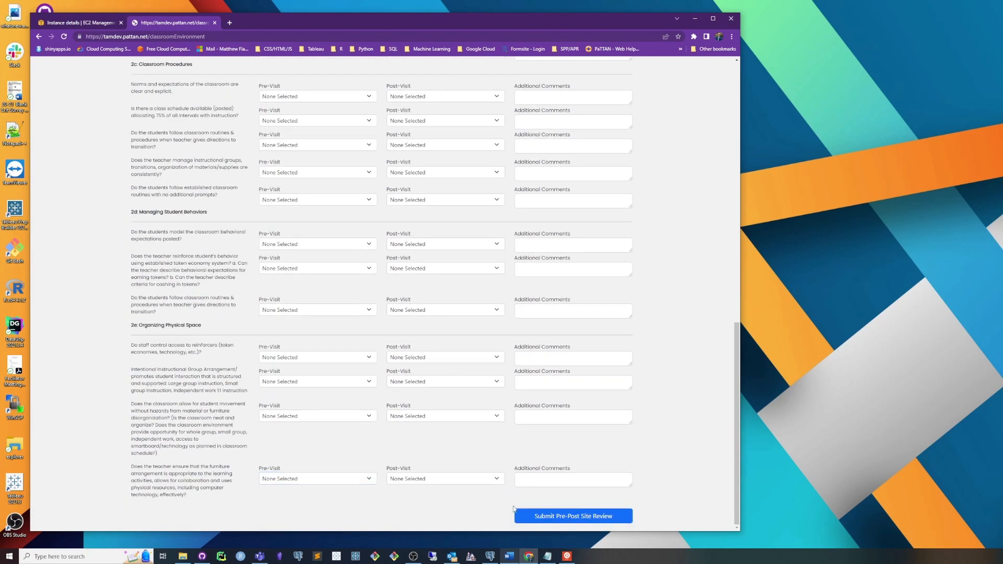
{"action": "left_click", "coordinate": [556, 516]}
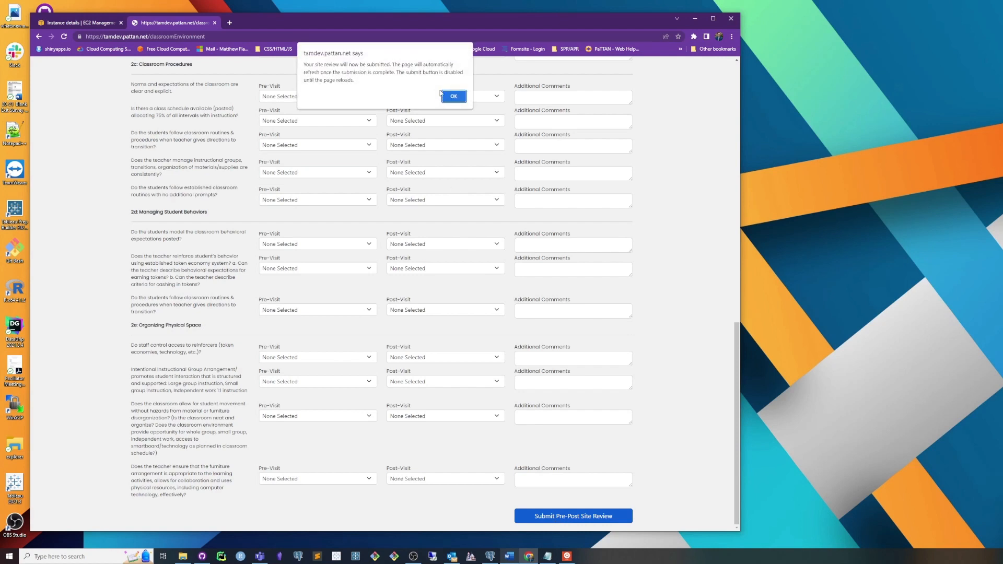
{"action": "left_click", "coordinate": [453, 97]}
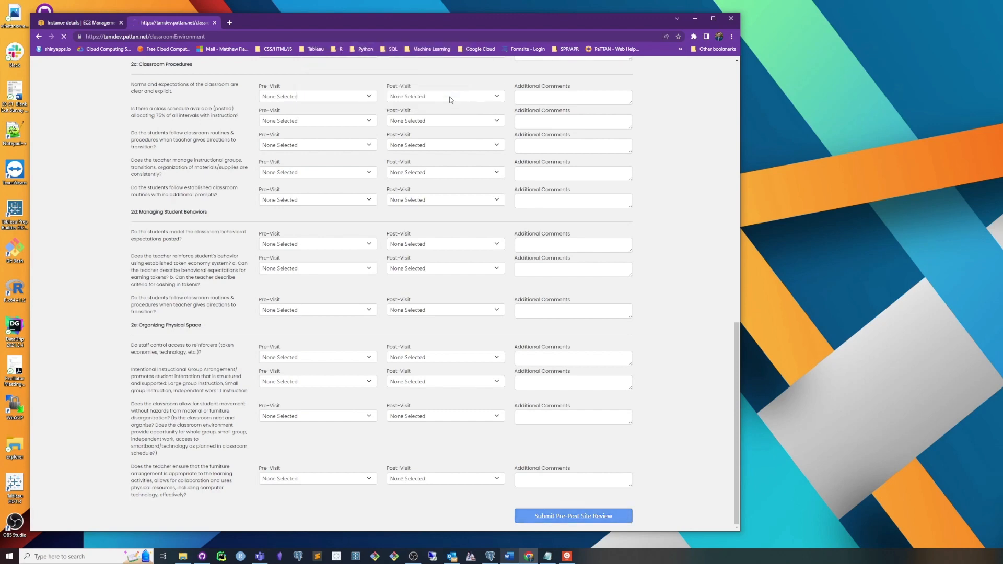
Step: Reload the classroom environment page and select Chester County IU 24, with 21st Century Cyber CS as both LEA and school
{"action": "left_click", "coordinate": [485, 36]}
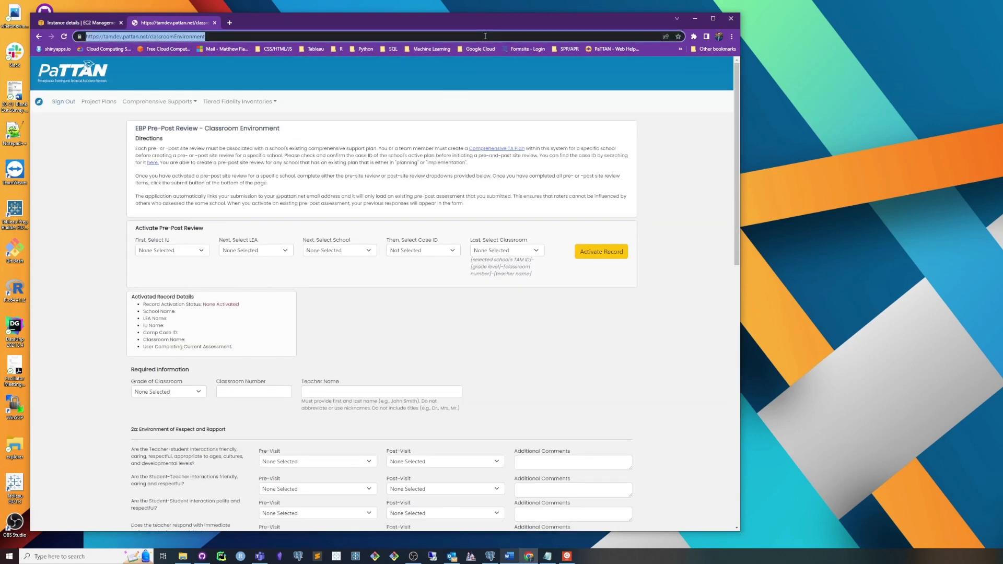
{"action": "key", "text": "Return"}
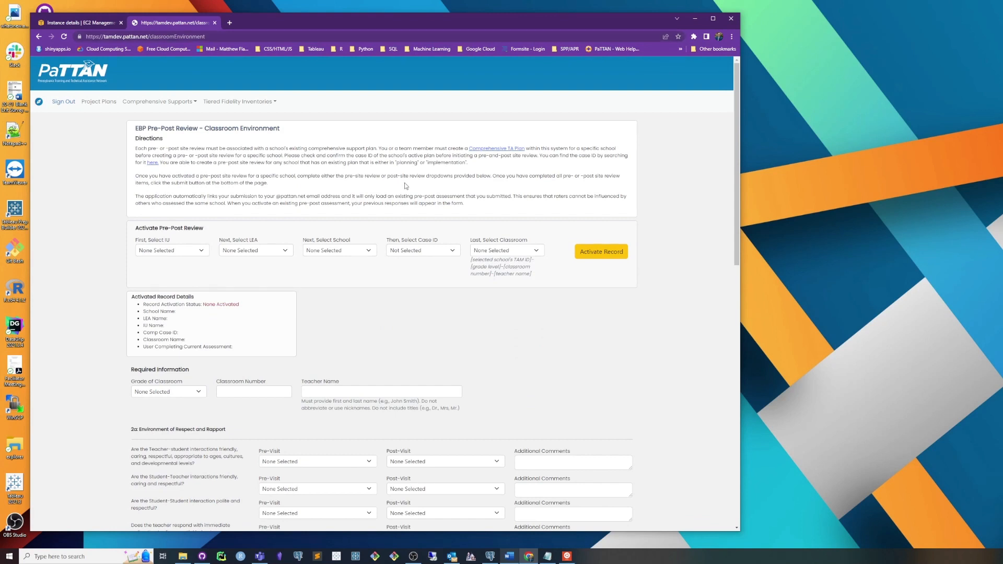
{"action": "left_click", "coordinate": [185, 252]}
{"action": "left_click", "coordinate": [179, 268]}
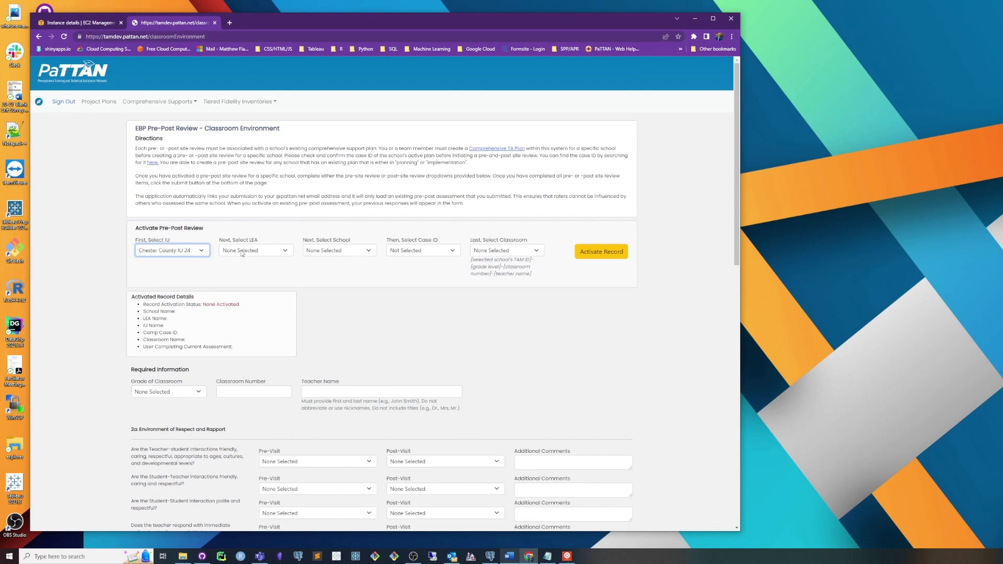
{"action": "left_click", "coordinate": [243, 252]}
{"action": "left_click", "coordinate": [261, 267]}
{"action": "left_click", "coordinate": [345, 252]}
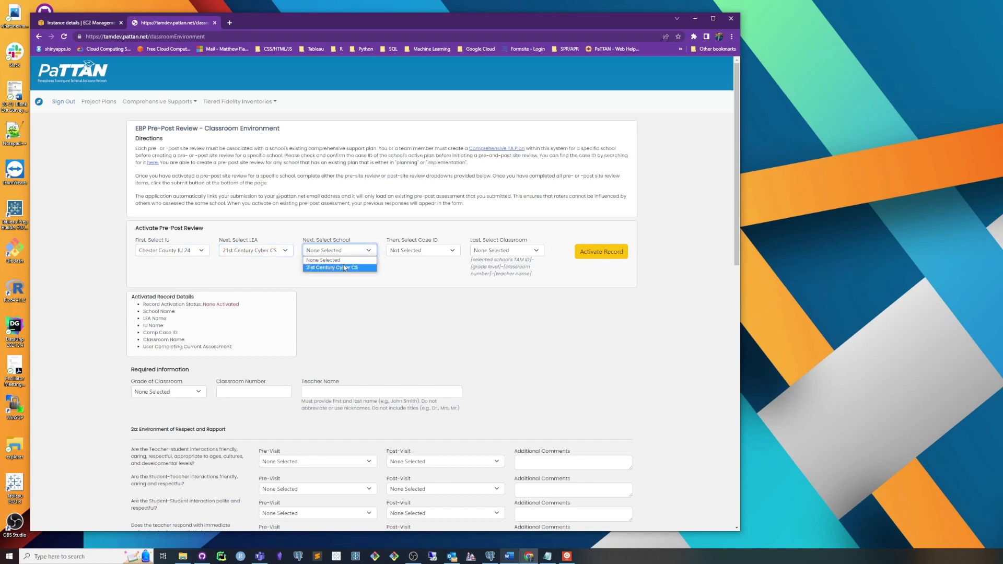
{"action": "left_click", "coordinate": [334, 268]}
Step: Select case ID 19 and the existing 11th-grade classroom, activate its record, and check the activated record details
{"action": "left_click", "coordinate": [422, 250]}
{"action": "left_click", "coordinate": [413, 268]}
{"action": "left_click", "coordinate": [509, 250]}
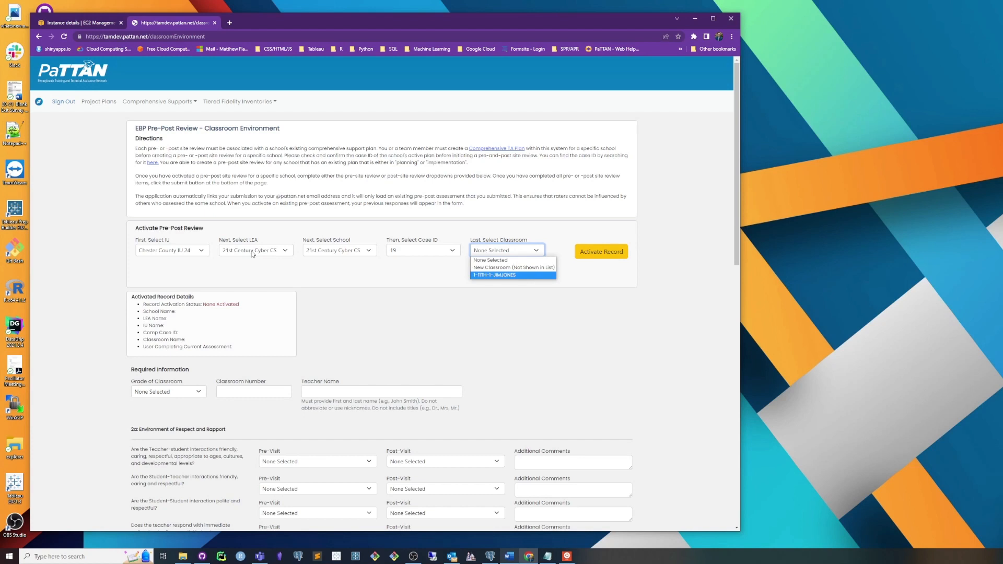
{"action": "left_click", "coordinate": [490, 276]}
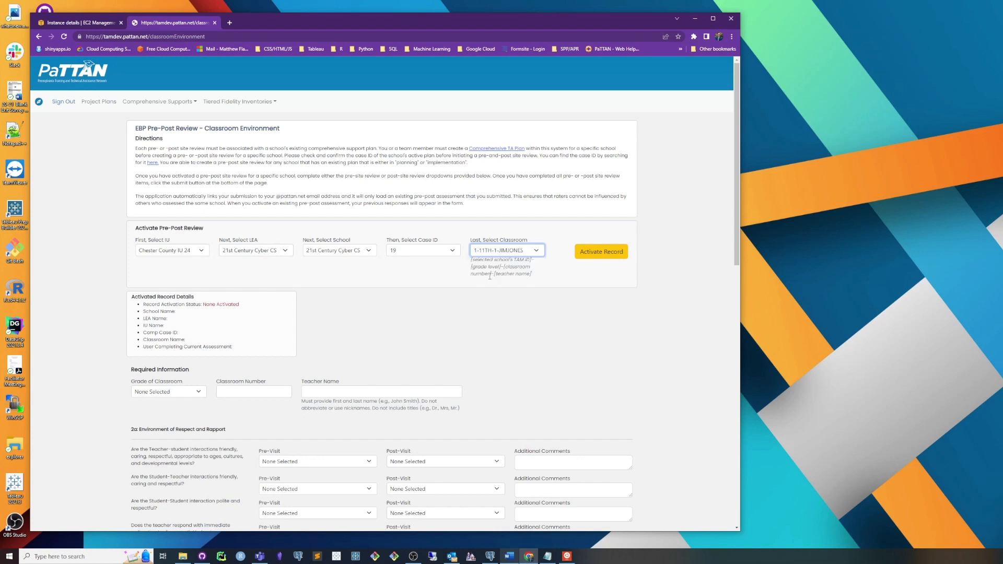
{"action": "left_click", "coordinate": [610, 258]}
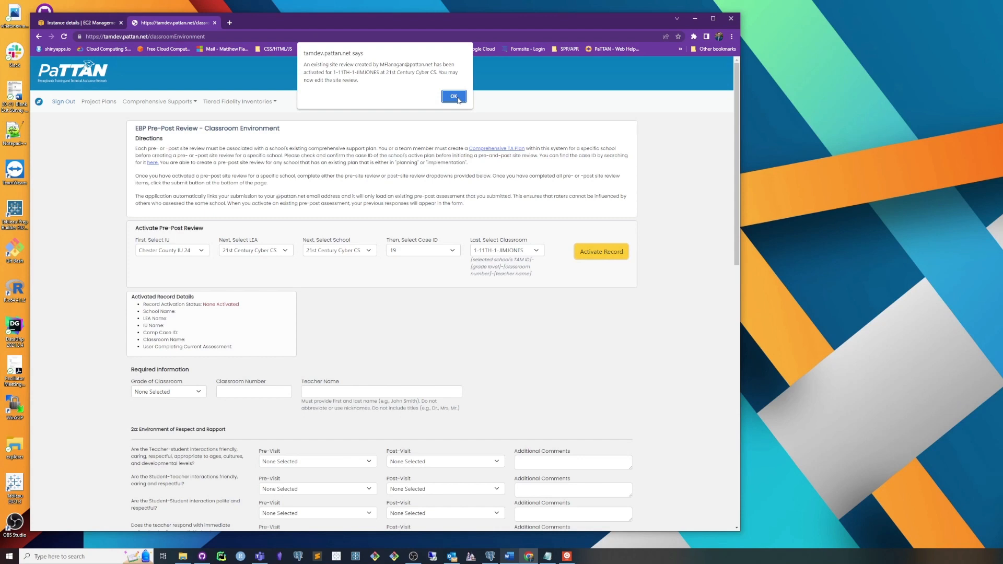
{"action": "left_click", "coordinate": [454, 97]}
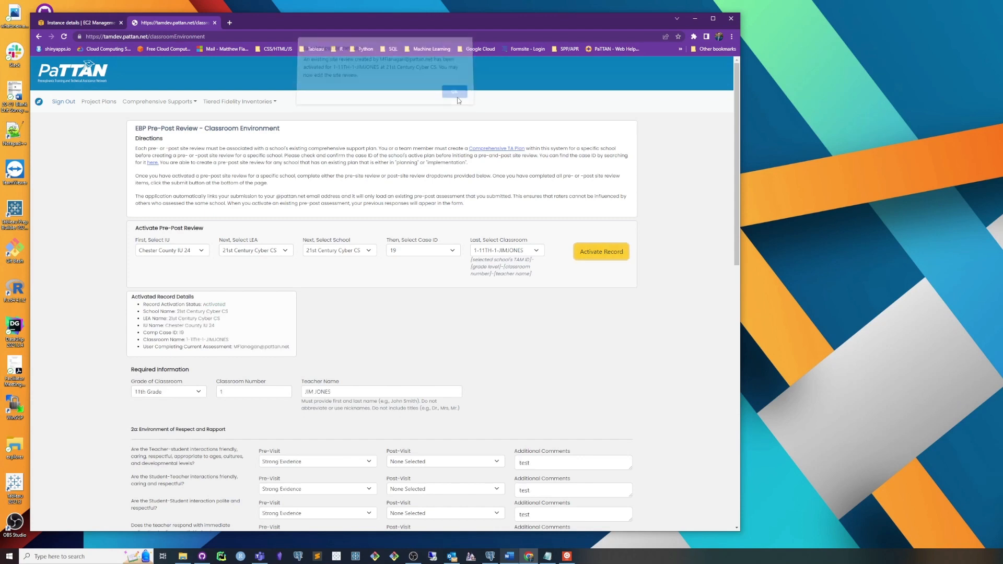
{"action": "left_click_drag", "start_coordinate": [147, 297], "coordinate": [234, 315]}
{"action": "left_click", "coordinate": [234, 324]}
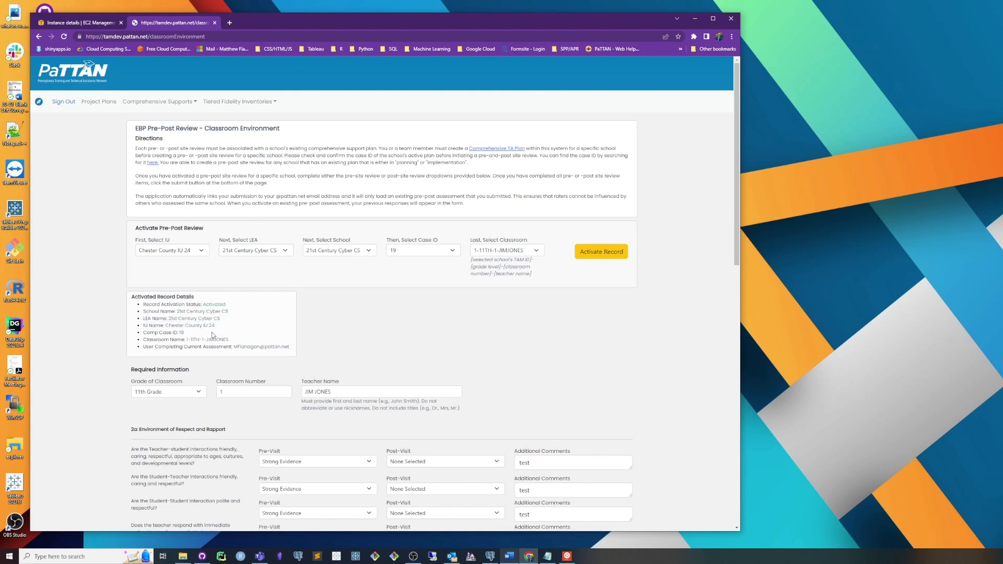
Step: Rate the post-visit as Strong Evidence for all four items in section 2a, Environment of Respect and Rapport
{"action": "scroll", "coordinate": [236, 433], "scroll_direction": "down", "scroll_amount": 3}
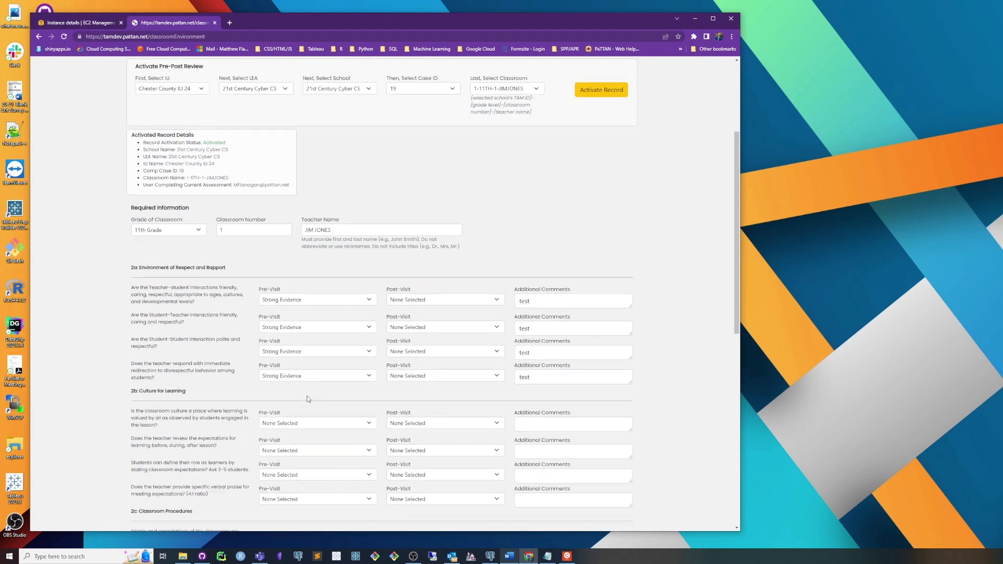
{"action": "scroll", "coordinate": [306, 396], "scroll_direction": "down", "scroll_amount": 2}
{"action": "left_click", "coordinate": [415, 227]}
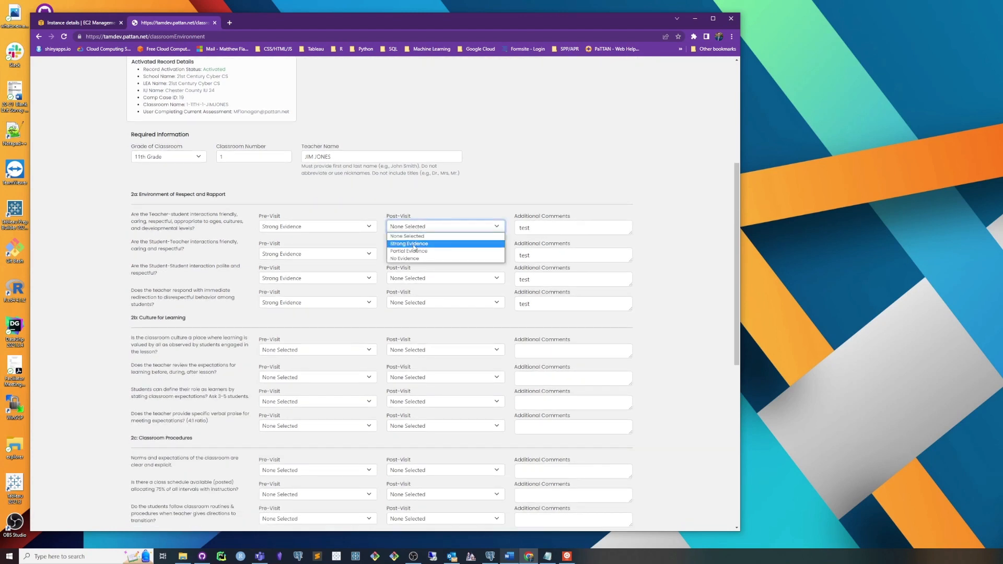
{"action": "left_click", "coordinate": [415, 243]}
{"action": "left_click", "coordinate": [416, 253]}
{"action": "left_click", "coordinate": [418, 272]}
{"action": "left_click", "coordinate": [418, 278]}
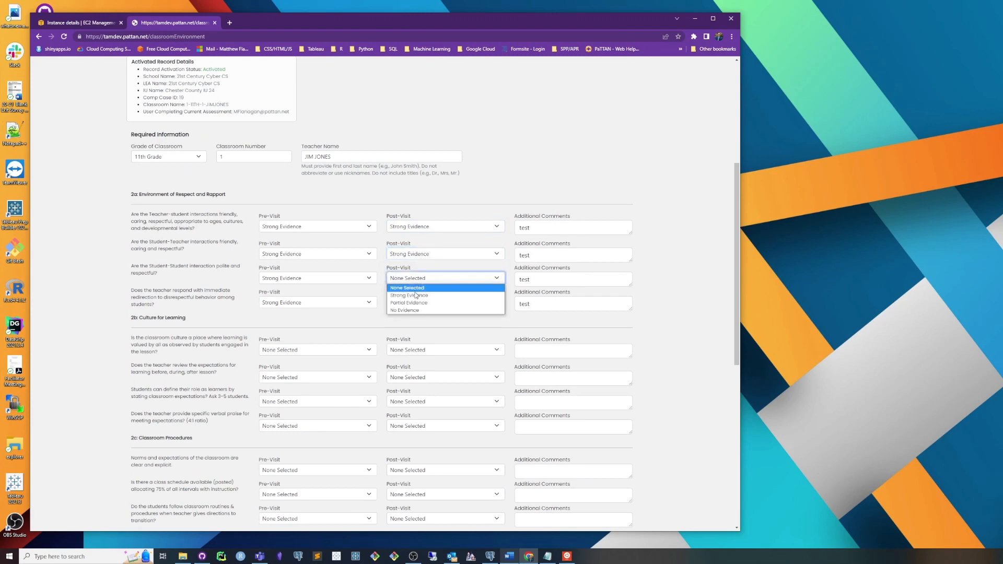
{"action": "left_click", "coordinate": [418, 296]}
{"action": "left_click", "coordinate": [416, 304]}
{"action": "left_click", "coordinate": [469, 334]}
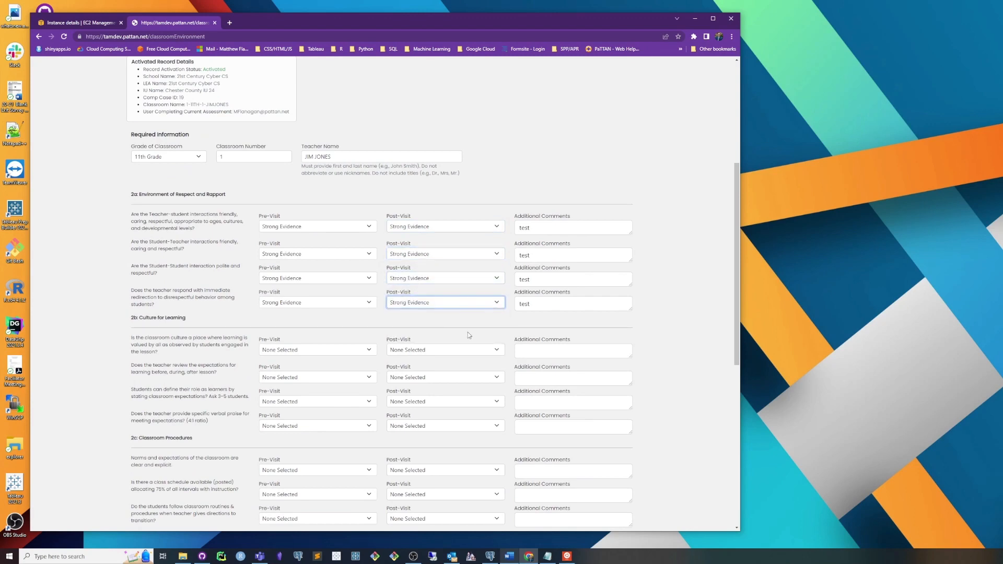
Step: Submit the pre-post site review with the added post-visit ratings and accept the submission notice
{"action": "scroll", "coordinate": [446, 337], "scroll_direction": "down", "scroll_amount": 7}
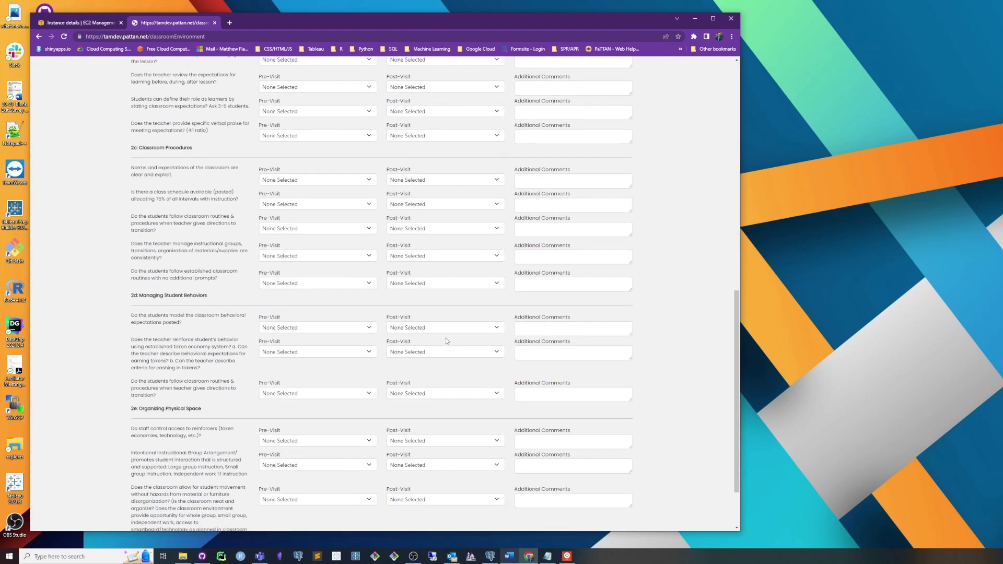
{"action": "left_click", "coordinate": [579, 516]}
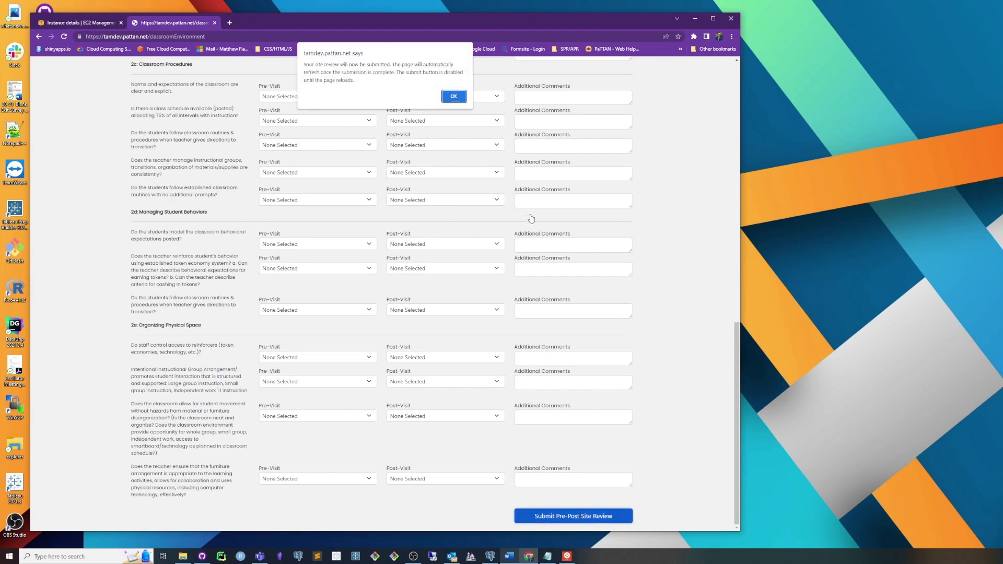
{"action": "left_click", "coordinate": [453, 95]}
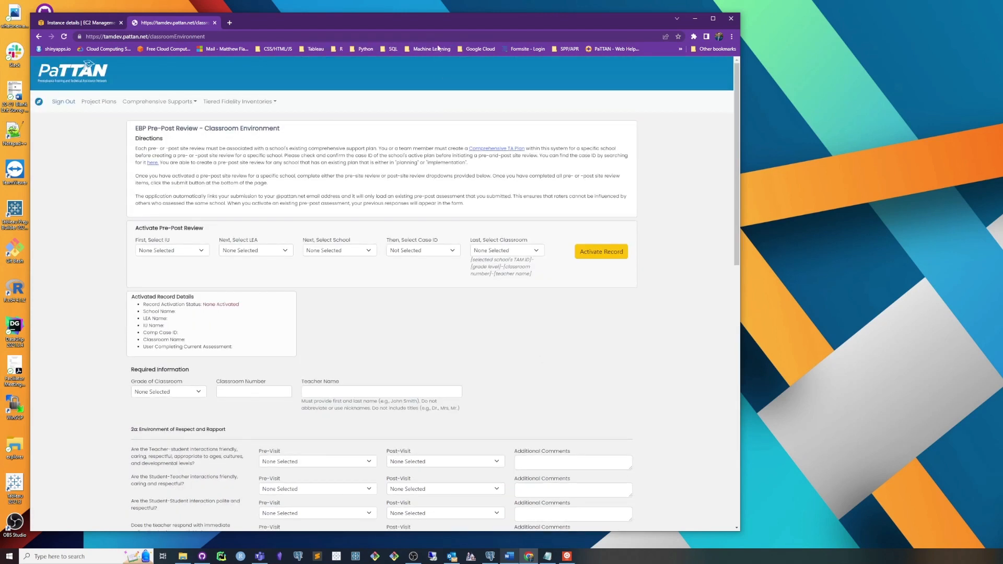
Step: Reload the review page again and choose Chester County IU 24, then 21st Century Cyber CS for LEA and school
{"action": "left_click", "coordinate": [444, 37]}
{"action": "key", "text": "Return"}
{"action": "left_click", "coordinate": [182, 255]}
{"action": "left_click", "coordinate": [166, 267]}
{"action": "left_click", "coordinate": [256, 250]}
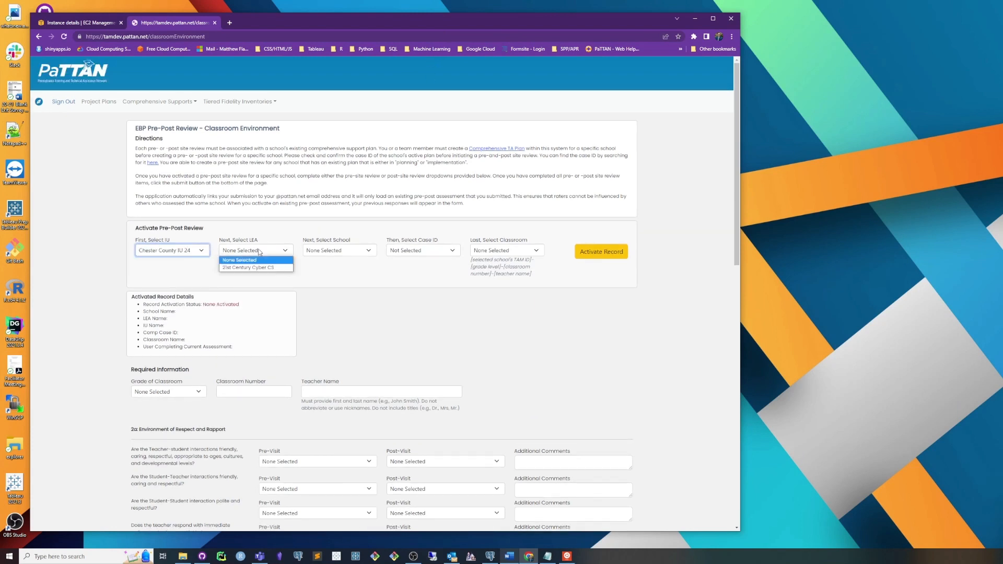
{"action": "left_click", "coordinate": [248, 267]}
{"action": "left_click", "coordinate": [330, 252]}
{"action": "left_click", "coordinate": [332, 267]}
Step: Activate the existing 11th-grade classroom record under case ID 19 and review its saved pre-visit and post-visit ratings
{"action": "left_click", "coordinate": [421, 252]}
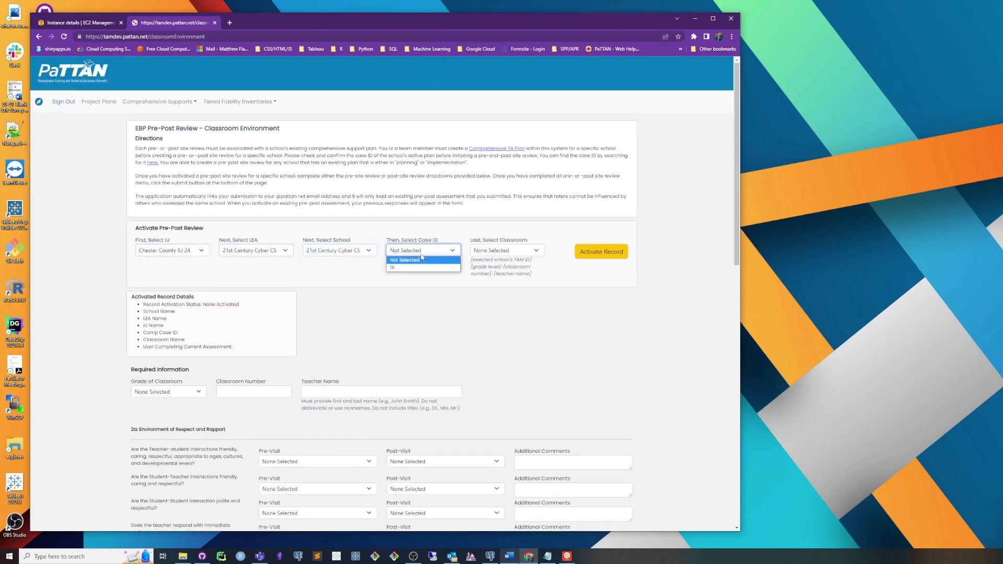
{"action": "left_click", "coordinate": [441, 267]}
{"action": "left_click", "coordinate": [491, 251]}
{"action": "left_click", "coordinate": [494, 274]}
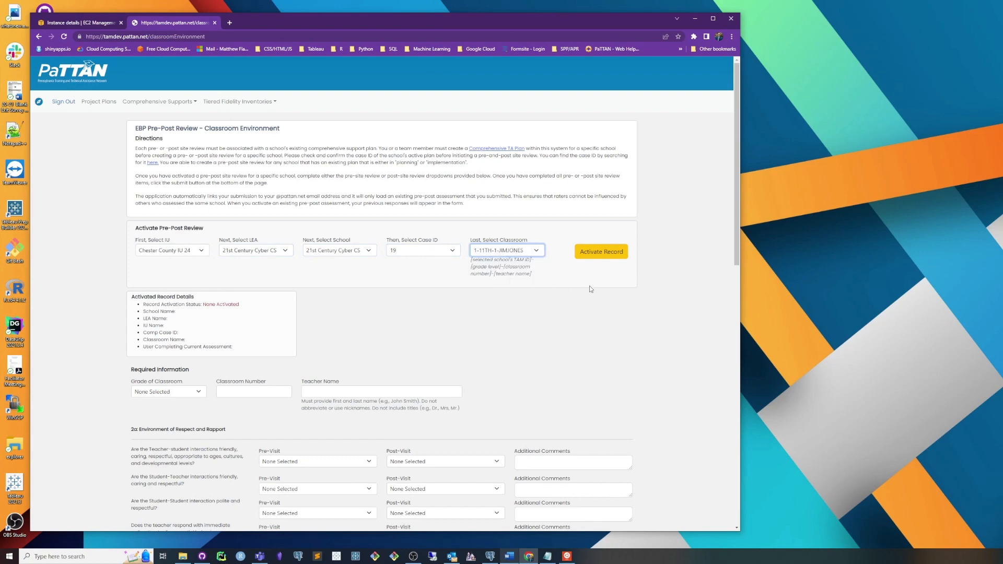
{"action": "left_click", "coordinate": [608, 253]}
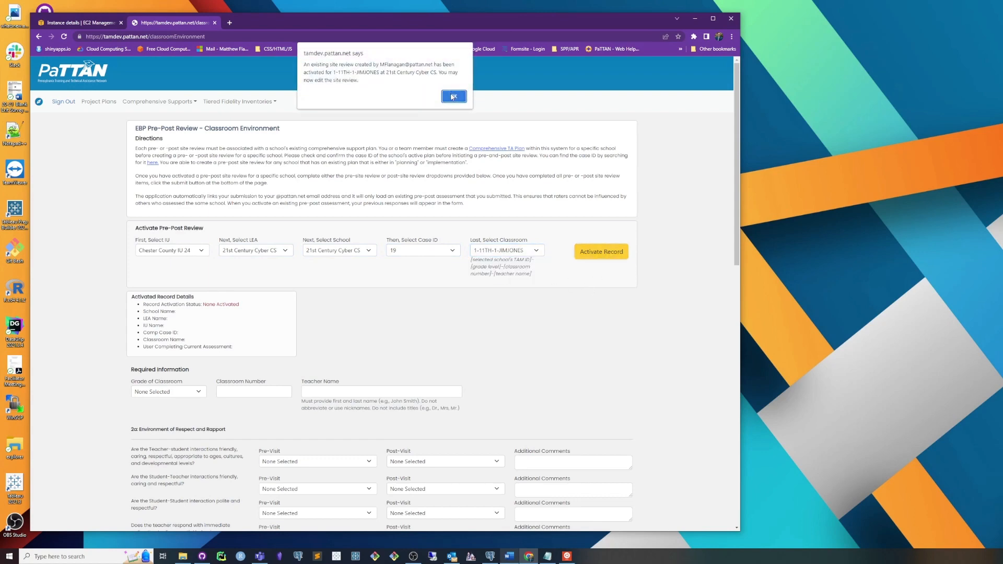
{"action": "left_click", "coordinate": [452, 97]}
{"action": "scroll", "coordinate": [436, 388], "scroll_direction": "down", "scroll_amount": 4}
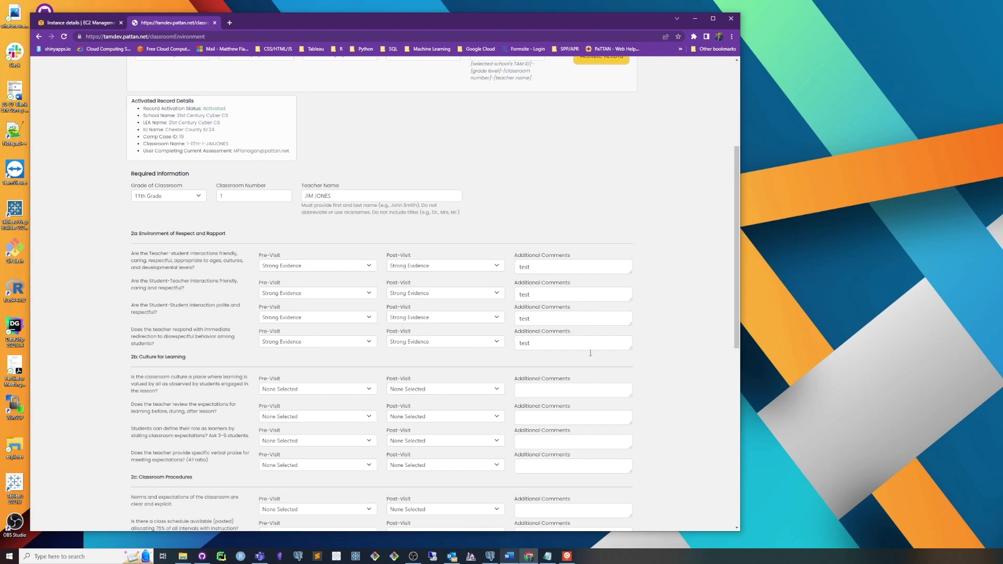
{"action": "scroll", "coordinate": [577, 356], "scroll_direction": "down", "scroll_amount": 6}
{"action": "scroll", "coordinate": [576, 358], "scroll_direction": "up", "scroll_amount": 6}
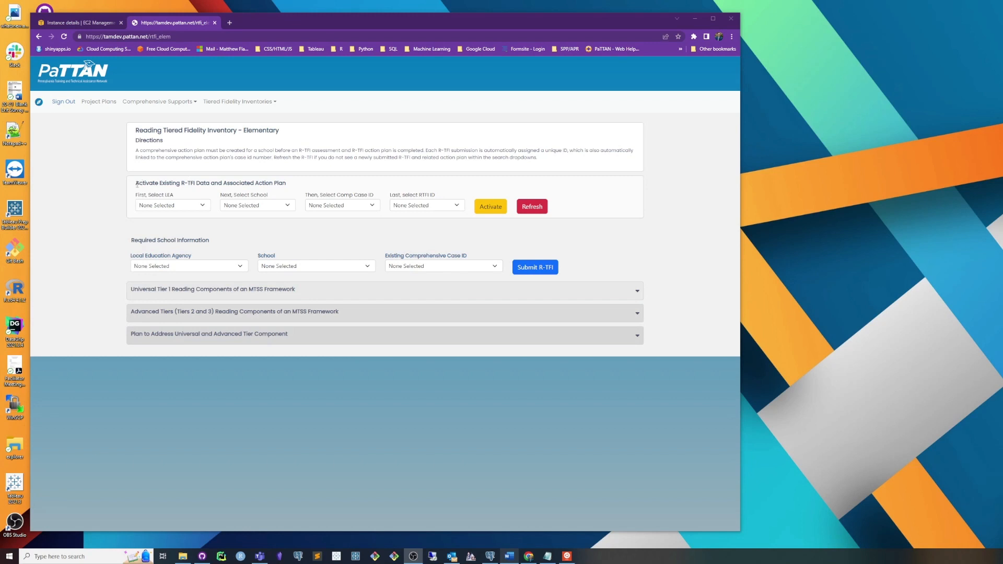
Step: Examine the selectors for activating existing R-TFI data and the required school information section of the elementary Reading Tiered Fidelity Inventory
{"action": "left_click", "coordinate": [195, 208]}
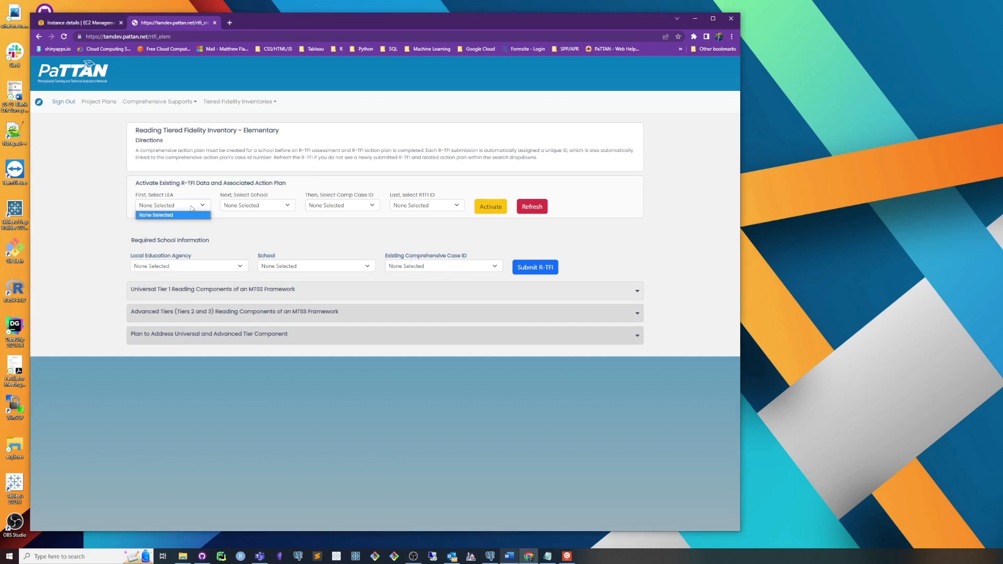
{"action": "left_click", "coordinate": [251, 214]}
{"action": "left_click", "coordinate": [268, 206]}
{"action": "left_click", "coordinate": [316, 224]}
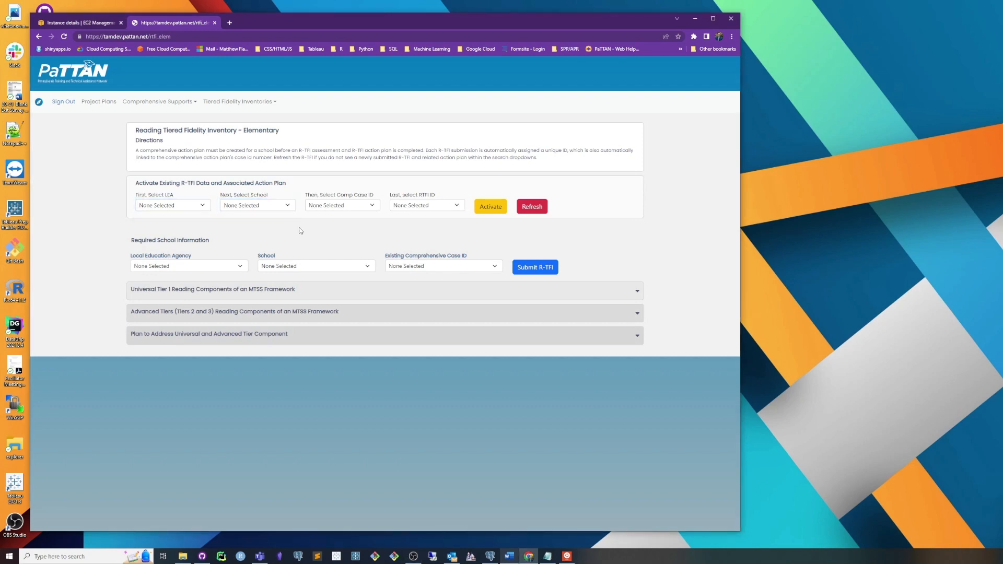
{"action": "left_click", "coordinate": [257, 210]}
{"action": "left_click", "coordinate": [337, 232]}
{"action": "left_click_drag", "start_coordinate": [165, 183], "coordinate": [310, 183]}
{"action": "left_click", "coordinate": [311, 186]}
{"action": "left_click_drag", "start_coordinate": [151, 245], "coordinate": [216, 243]}
{"action": "left_click", "coordinate": [253, 255]}
{"action": "left_click_drag", "start_coordinate": [181, 183], "coordinate": [565, 220]}
{"action": "left_click", "coordinate": [581, 215]}
Step: Set the required school information to 21st Century Cyber CS for both agency and school, with existing comprehensive case ID 19
{"action": "left_click", "coordinate": [201, 267]}
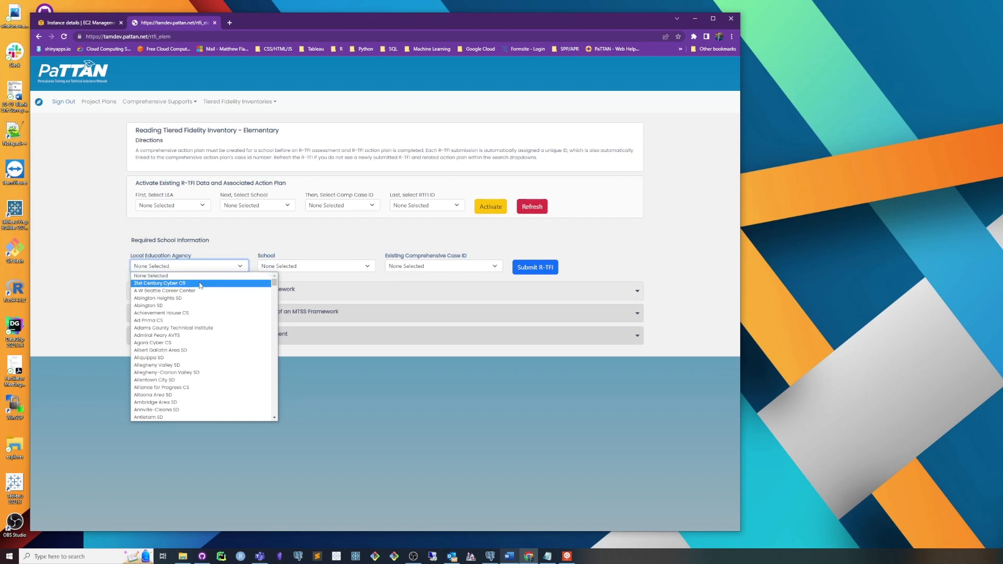
{"action": "left_click", "coordinate": [199, 284]}
{"action": "left_click", "coordinate": [300, 267]}
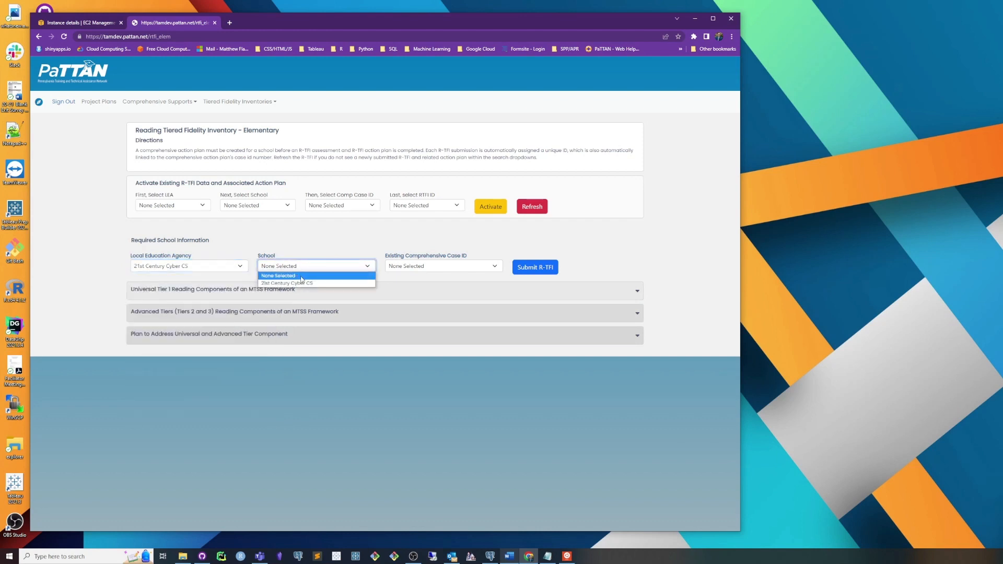
{"action": "left_click", "coordinate": [303, 283]}
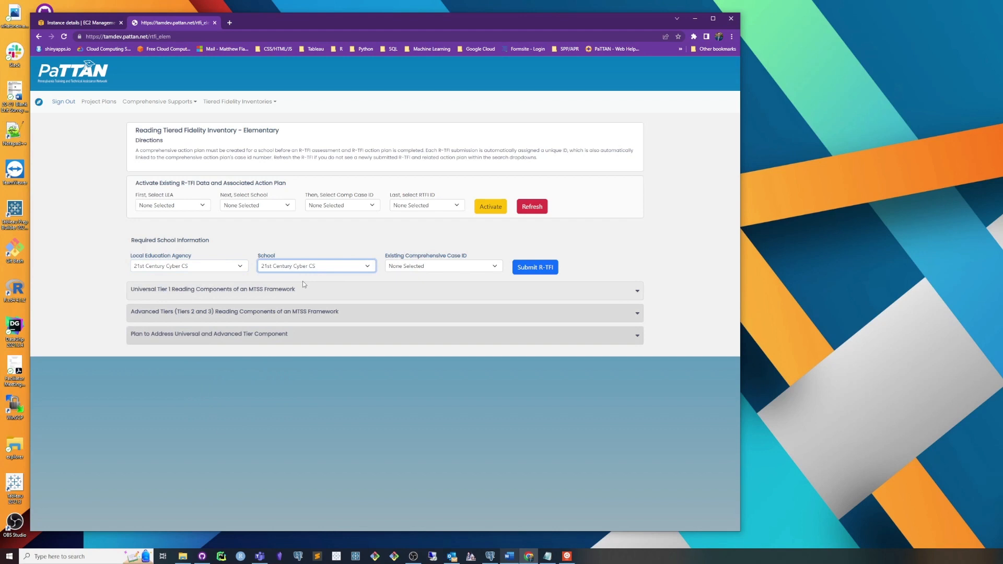
{"action": "left_click", "coordinate": [421, 269]}
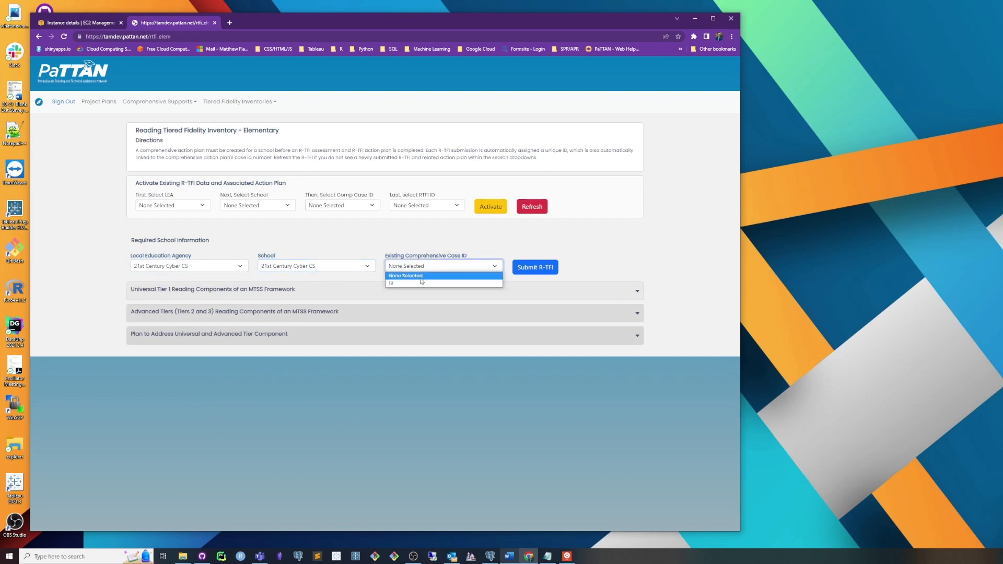
{"action": "left_click", "coordinate": [421, 284]}
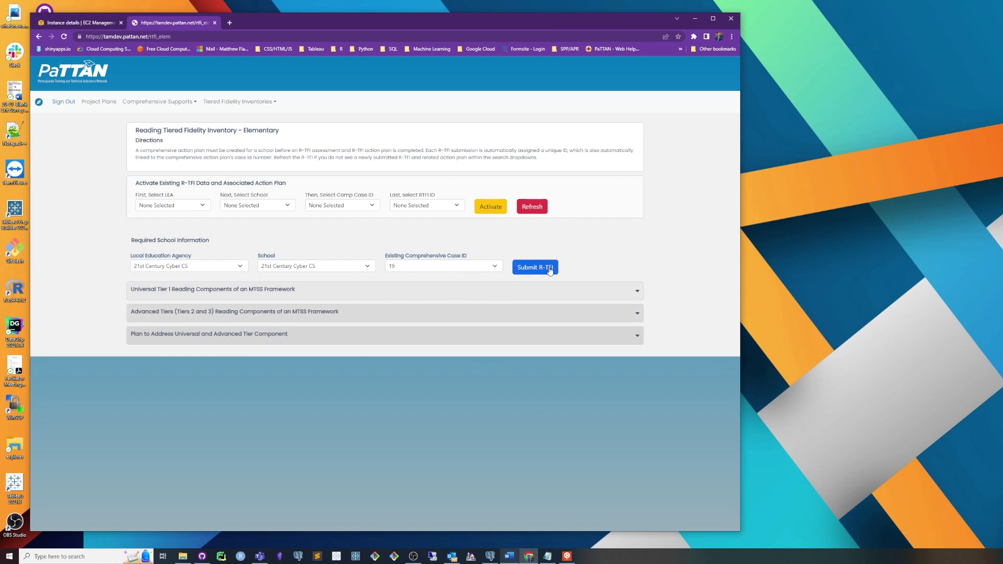
Step: Score items 1.1 through 1.7 of the Universal Tier 1 reading components with 1 each, and collapse the section
{"action": "left_click", "coordinate": [519, 290]}
{"action": "scroll", "coordinate": [474, 315], "scroll_direction": "down", "scroll_amount": 1}
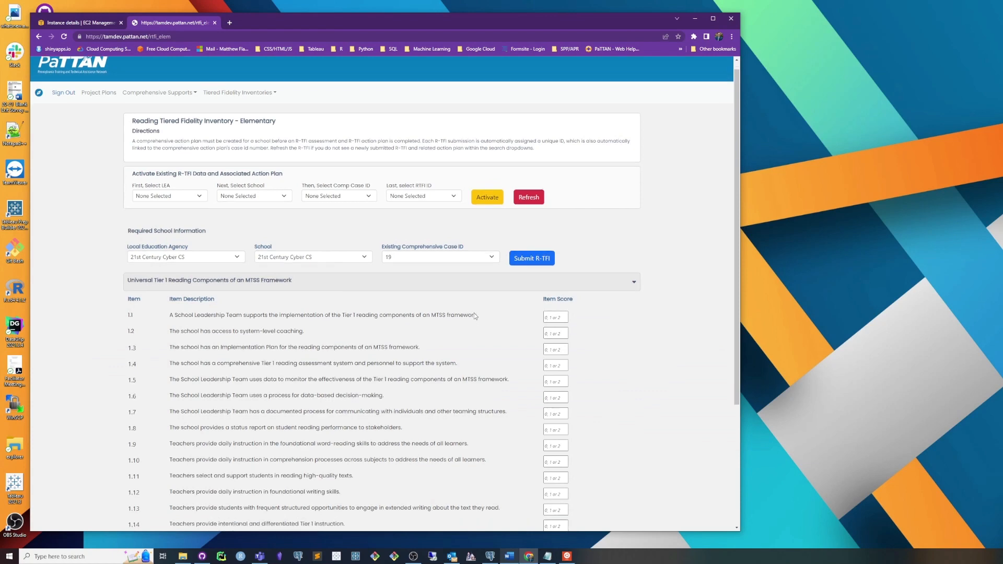
{"action": "scroll", "coordinate": [474, 312], "scroll_direction": "down", "scroll_amount": 1}
{"action": "left_click", "coordinate": [564, 245]}
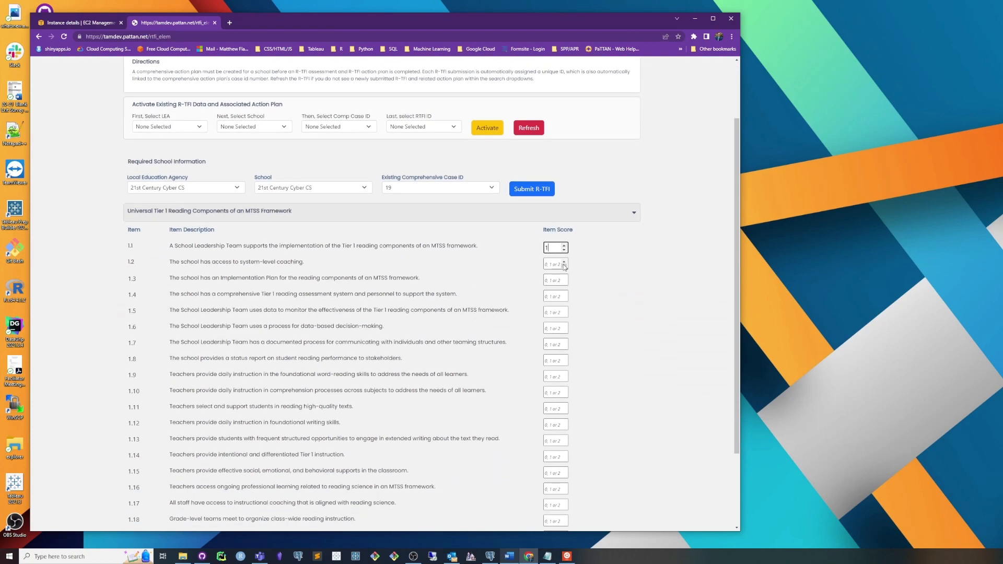
{"action": "left_click", "coordinate": [564, 262]}
{"action": "left_click", "coordinate": [564, 278]}
{"action": "left_click", "coordinate": [565, 294]}
{"action": "left_click", "coordinate": [565, 293]}
{"action": "left_click", "coordinate": [564, 310]}
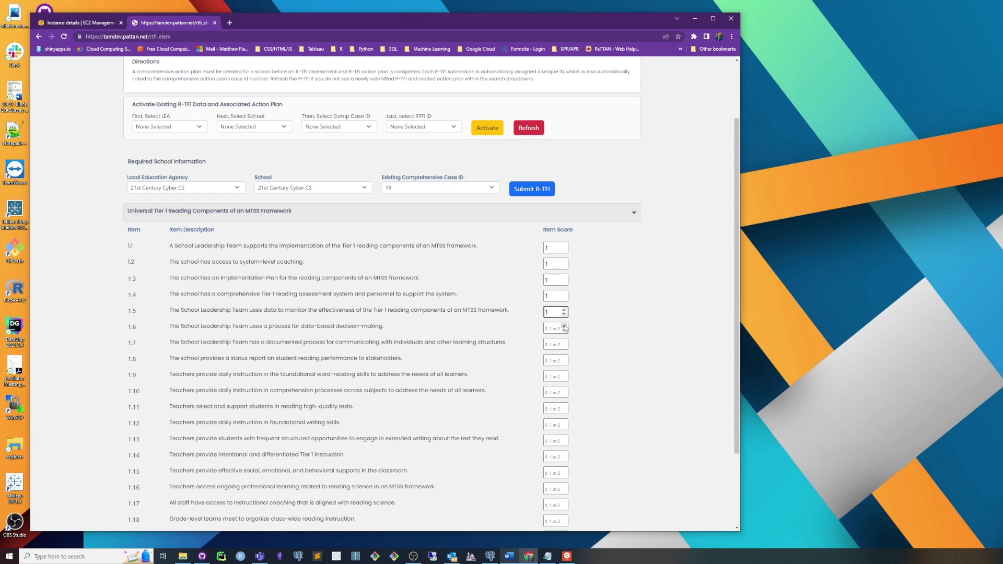
{"action": "left_click", "coordinate": [564, 326]}
{"action": "left_click", "coordinate": [564, 342]}
{"action": "left_click", "coordinate": [216, 210]}
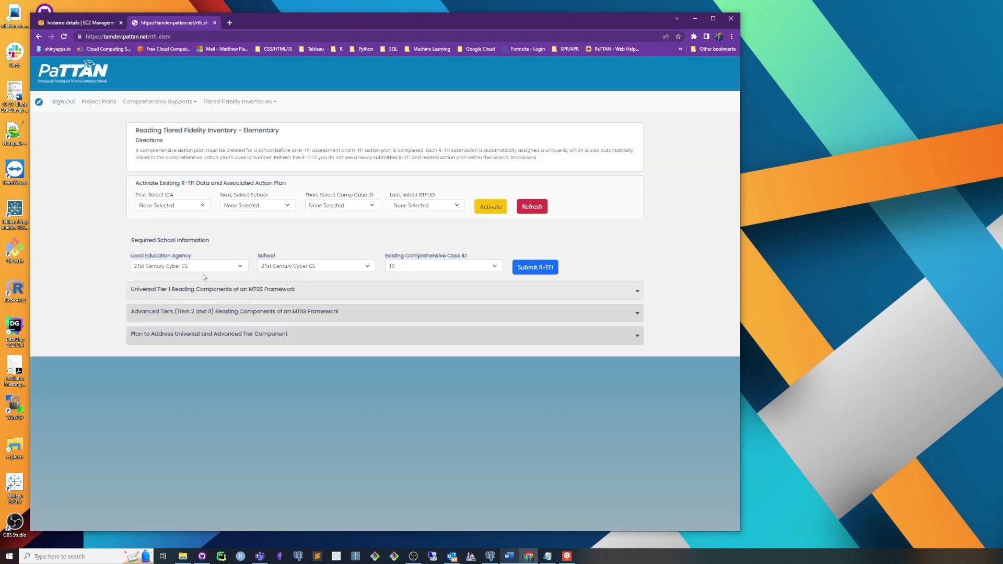
Step: Enter scores for items 2.1 through 2.8 of the Advanced Tiers reading components, and collapse the section
{"action": "left_click", "coordinate": [198, 318]}
{"action": "scroll", "coordinate": [286, 322], "scroll_direction": "down", "scroll_amount": 4}
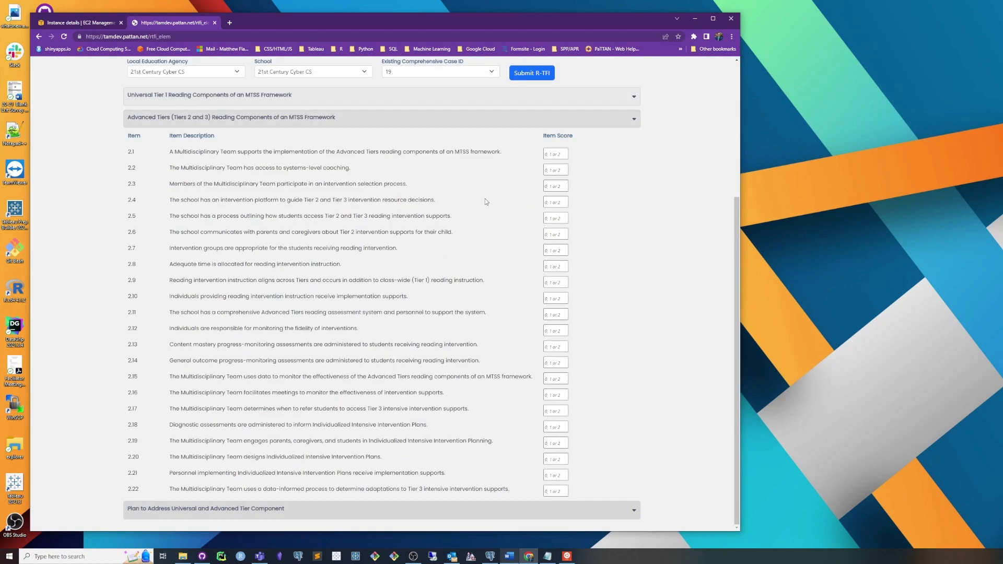
{"action": "left_click", "coordinate": [564, 151]}
{"action": "left_click", "coordinate": [564, 167]}
{"action": "left_click", "coordinate": [564, 184]}
{"action": "left_click", "coordinate": [564, 200]}
{"action": "left_click", "coordinate": [564, 216]}
{"action": "left_click", "coordinate": [564, 232]}
{"action": "left_click", "coordinate": [564, 248]}
{"action": "left_click", "coordinate": [564, 264]}
{"action": "left_click", "coordinate": [597, 280]}
{"action": "left_click", "coordinate": [559, 117]}
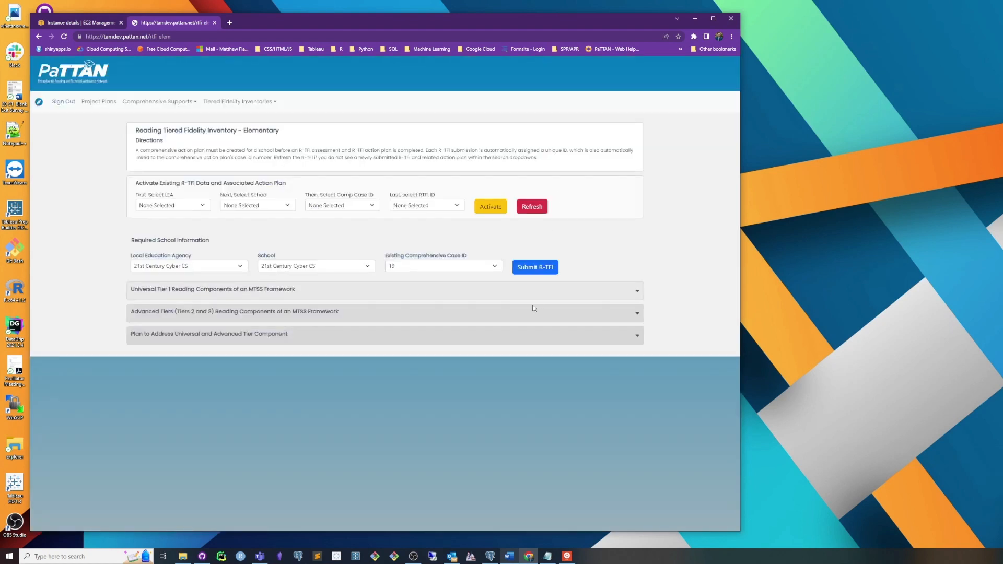
Step: Expand the plan to address universal and advanced tier components and choose universal fidelity component 1.1 about the School Leadership Team
{"action": "left_click", "coordinate": [402, 312]}
{"action": "left_click", "coordinate": [402, 312]}
{"action": "left_click", "coordinate": [242, 336]}
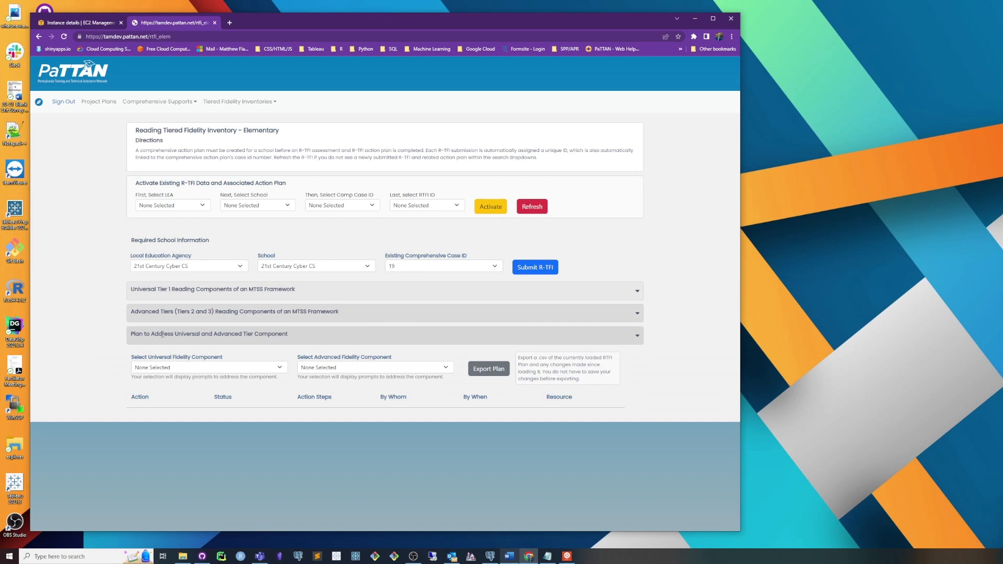
{"action": "left_click_drag", "start_coordinate": [202, 331], "coordinate": [292, 339]}
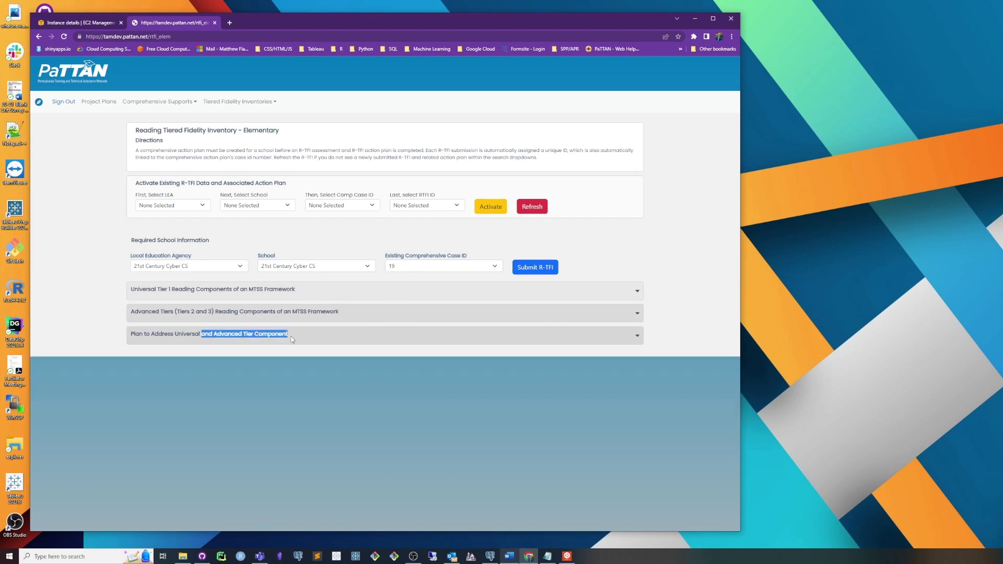
{"action": "left_click", "coordinate": [266, 334]}
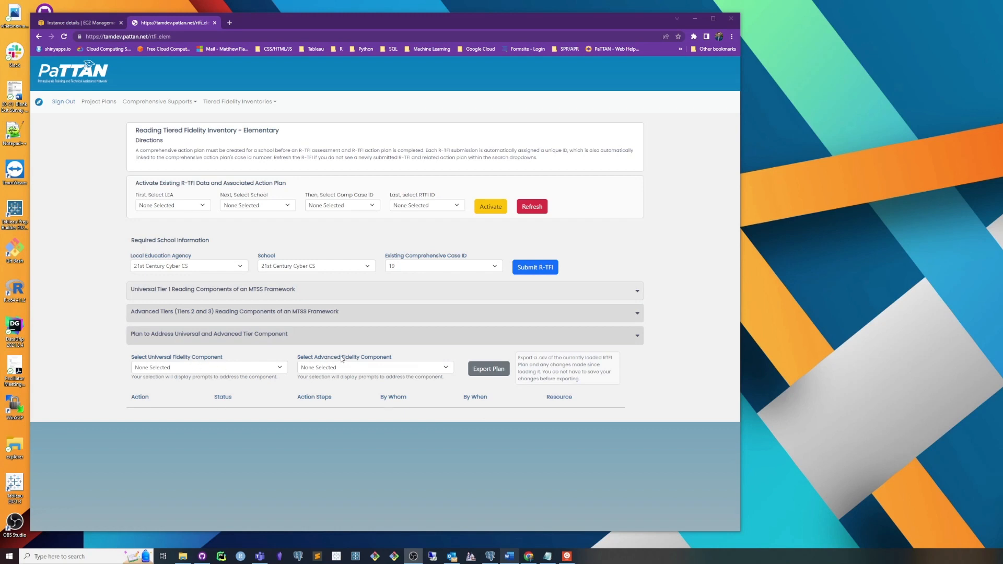
{"action": "left_click", "coordinate": [222, 371]}
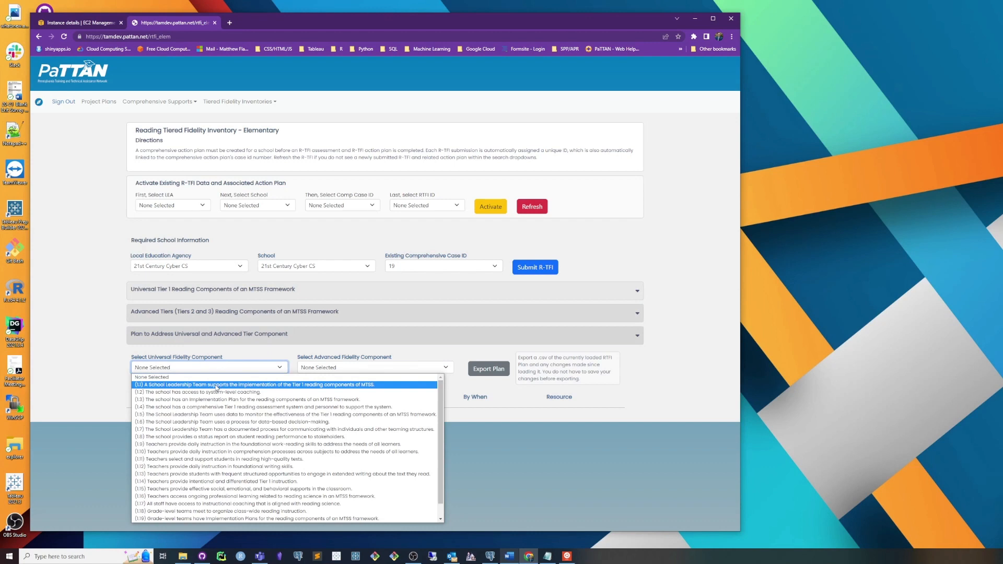
{"action": "left_click", "coordinate": [217, 386]}
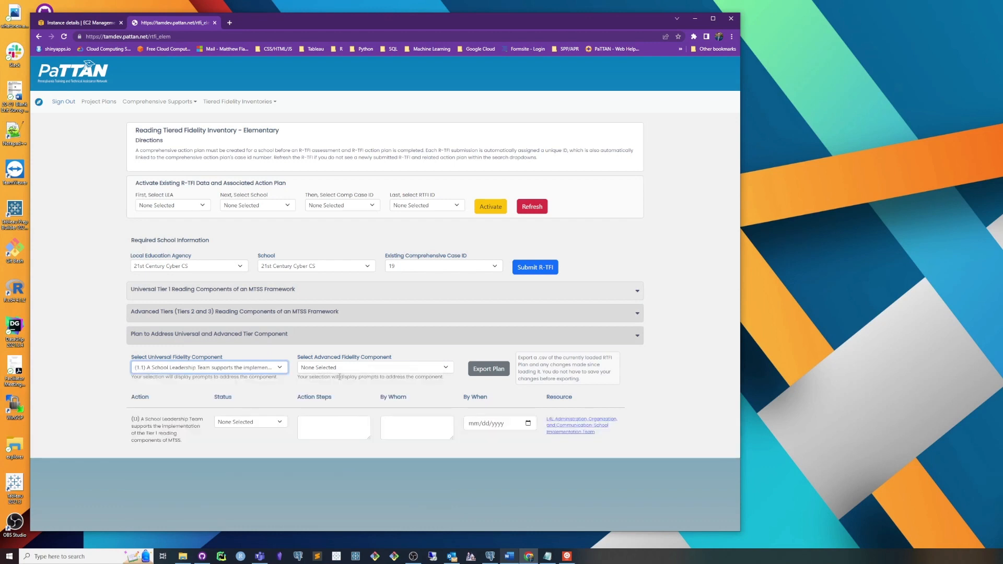
Step: Review the description and score of item 1.1 in the Universal Tier 1 section, and collapse that section
{"action": "left_click", "coordinate": [320, 294]}
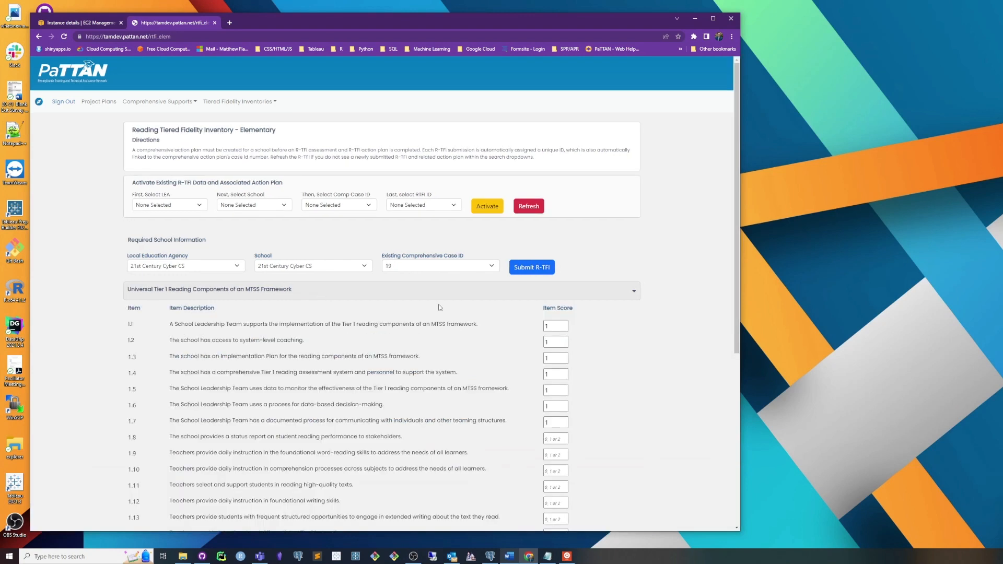
{"action": "left_click", "coordinate": [554, 325]}
{"action": "left_click_drag", "start_coordinate": [362, 323], "coordinate": [491, 326]}
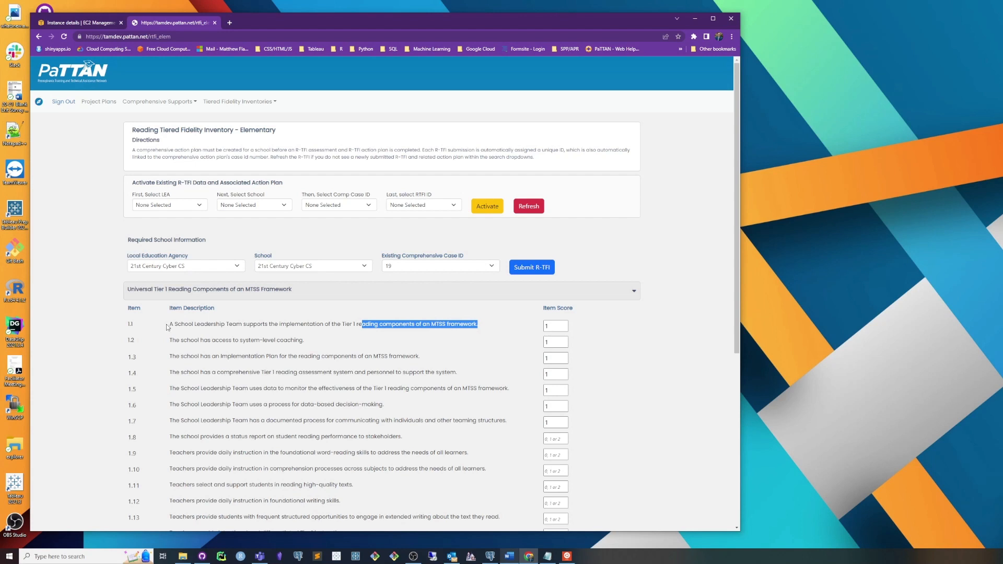
{"action": "left_click_drag", "start_coordinate": [170, 324], "coordinate": [313, 325]}
{"action": "left_click", "coordinate": [266, 346]}
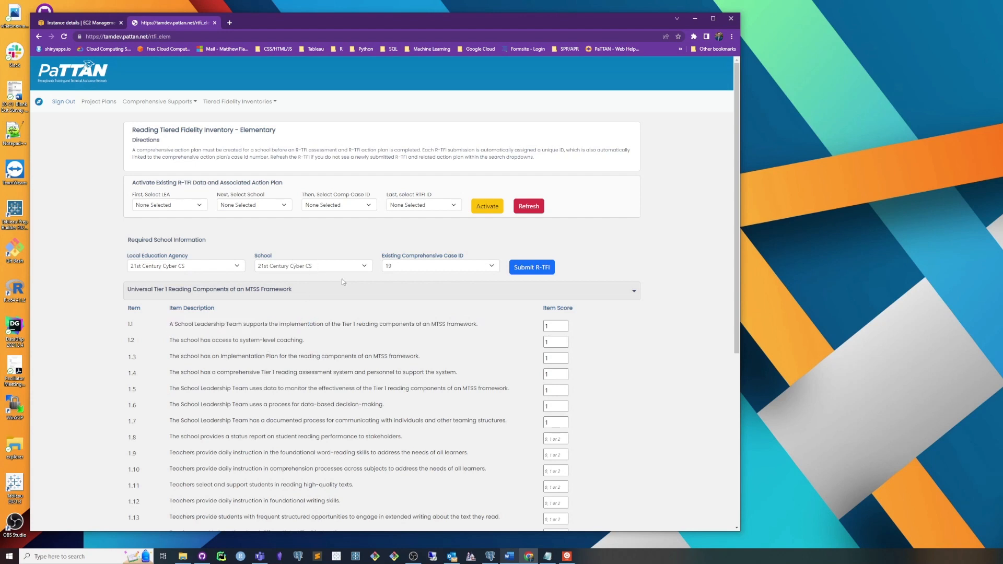
{"action": "left_click", "coordinate": [285, 290]}
Step: Set the status of action 1.1 in the plan to Not Started
{"action": "left_click", "coordinate": [254, 424]}
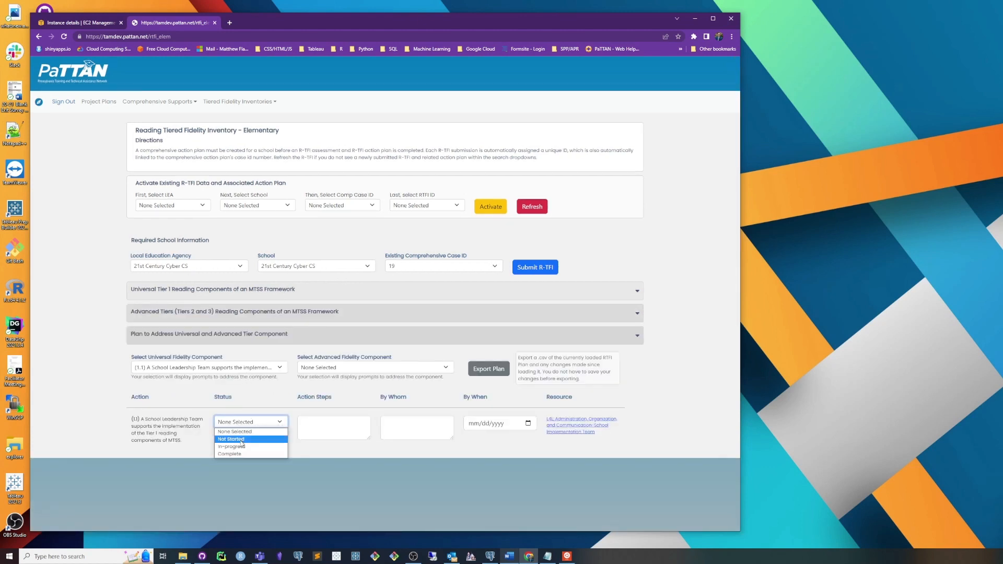
{"action": "left_click_drag", "start_coordinate": [182, 437], "coordinate": [129, 423]}
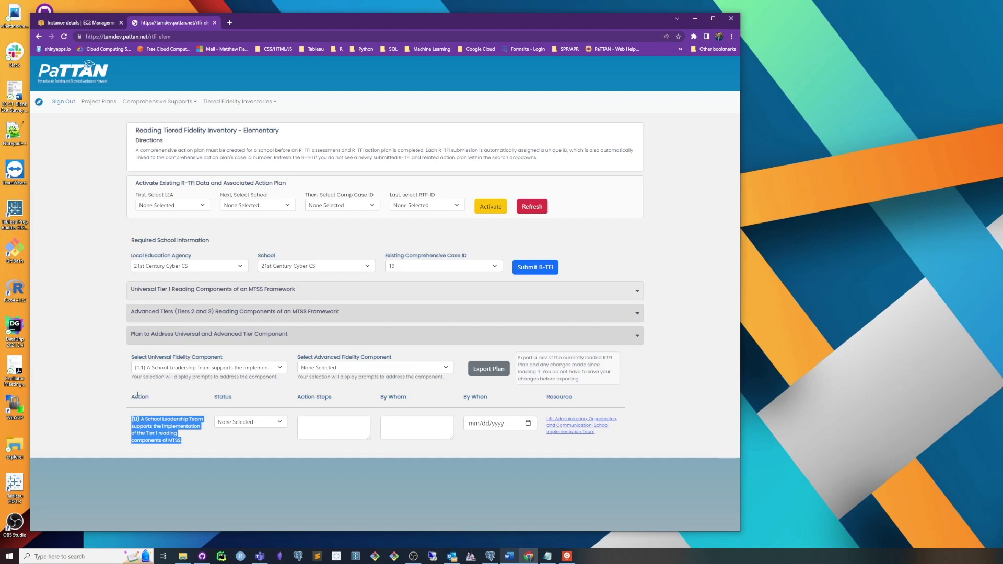
{"action": "left_click", "coordinate": [243, 422]}
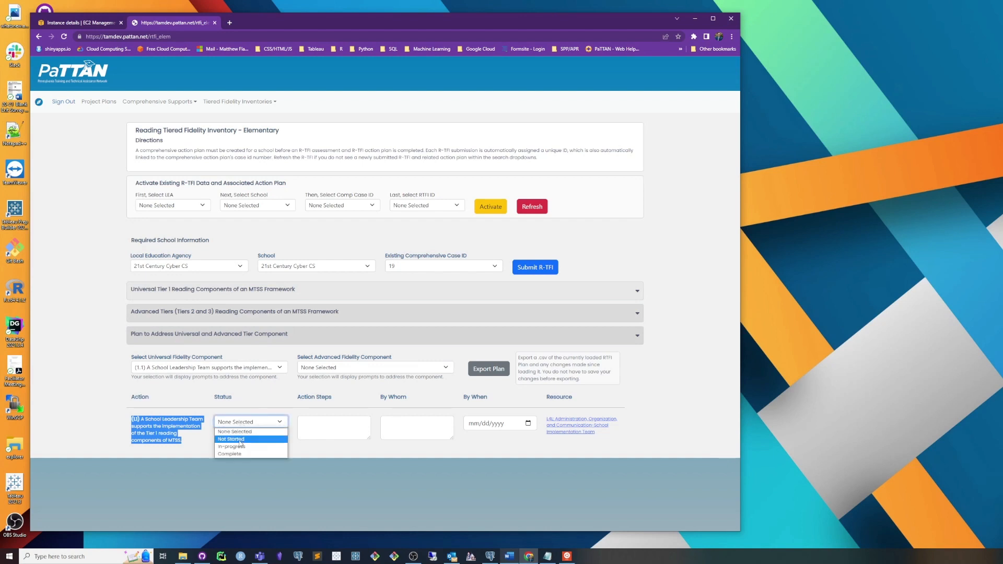
{"action": "left_click", "coordinate": [205, 441]}
{"action": "left_click", "coordinate": [236, 422]}
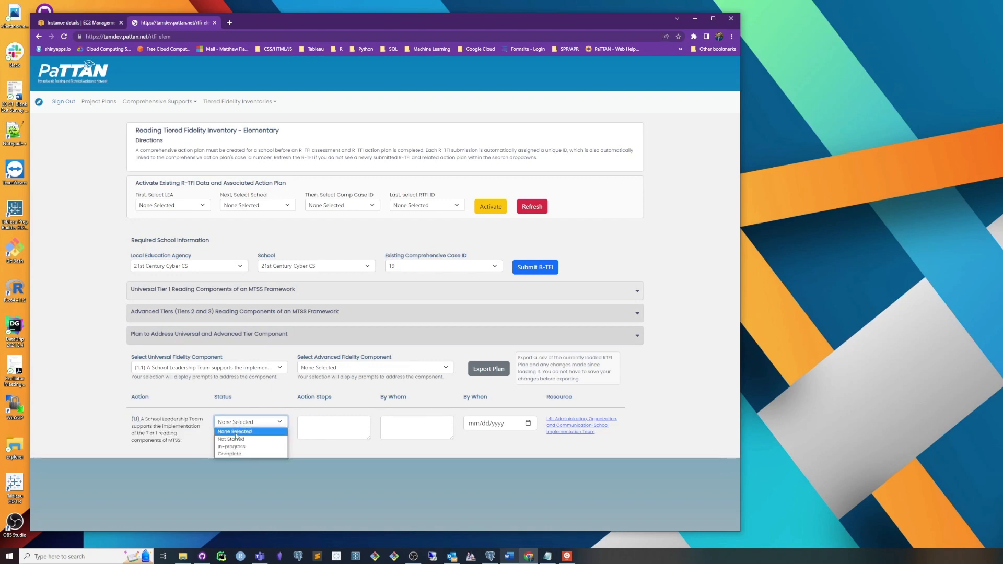
{"action": "left_click", "coordinate": [242, 441]}
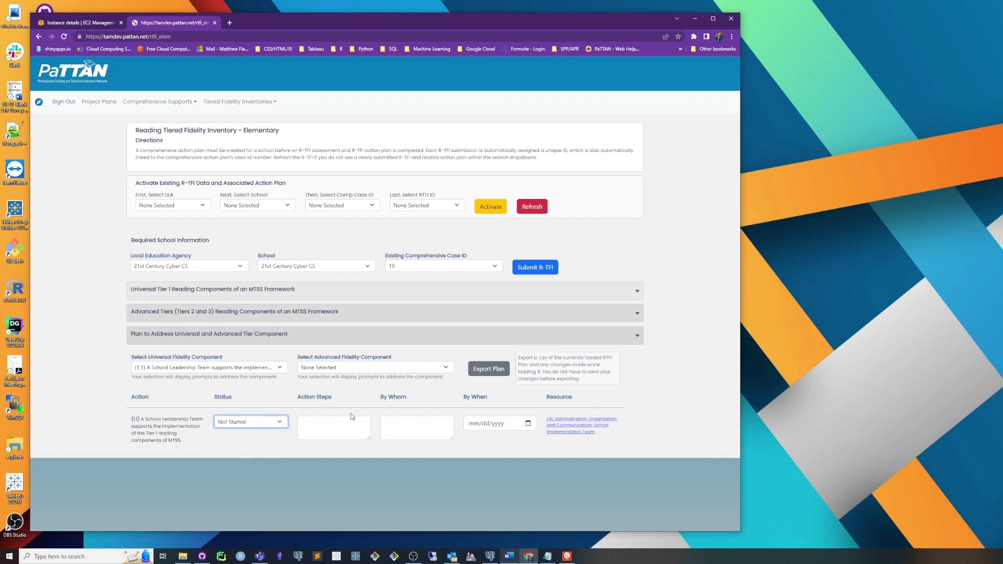
Step: Enter "Test" as the action steps and responsible party for action 1.1, with 12/23/2022 as the due date
{"action": "left_click", "coordinate": [340, 422]}
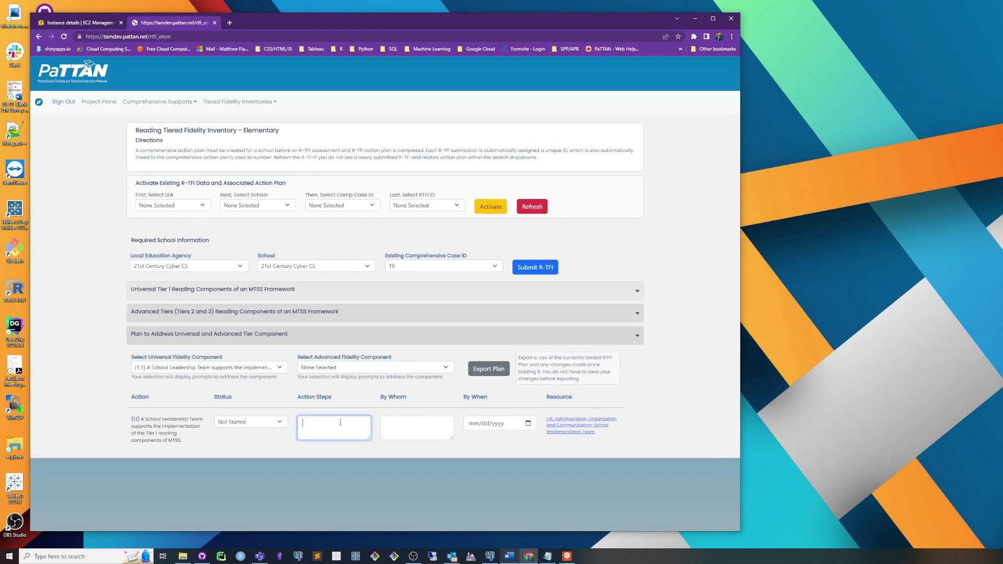
{"action": "type", "text": "Test"}
{"action": "left_click", "coordinate": [427, 416]}
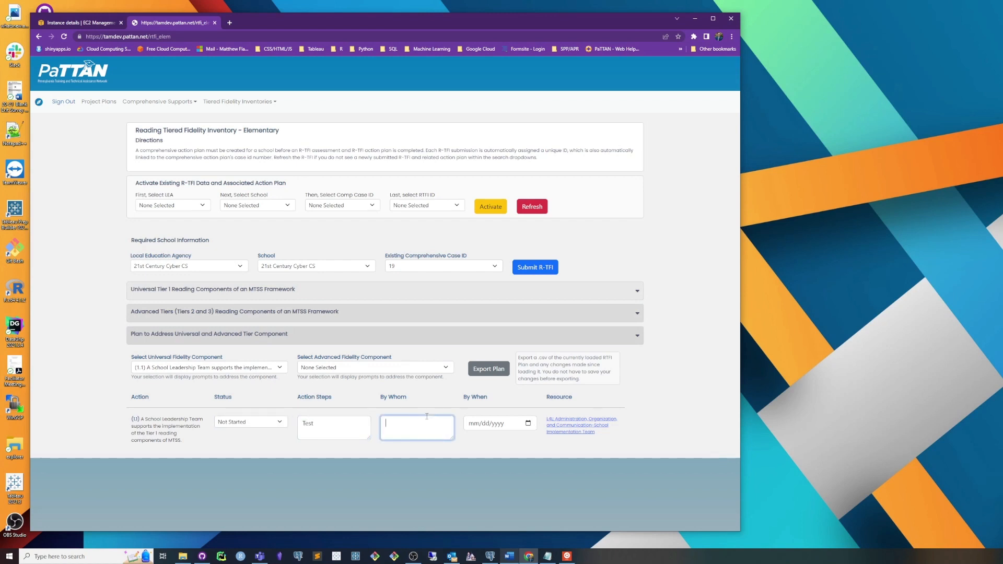
{"action": "type", "text": "Test"}
{"action": "left_click", "coordinate": [528, 423]}
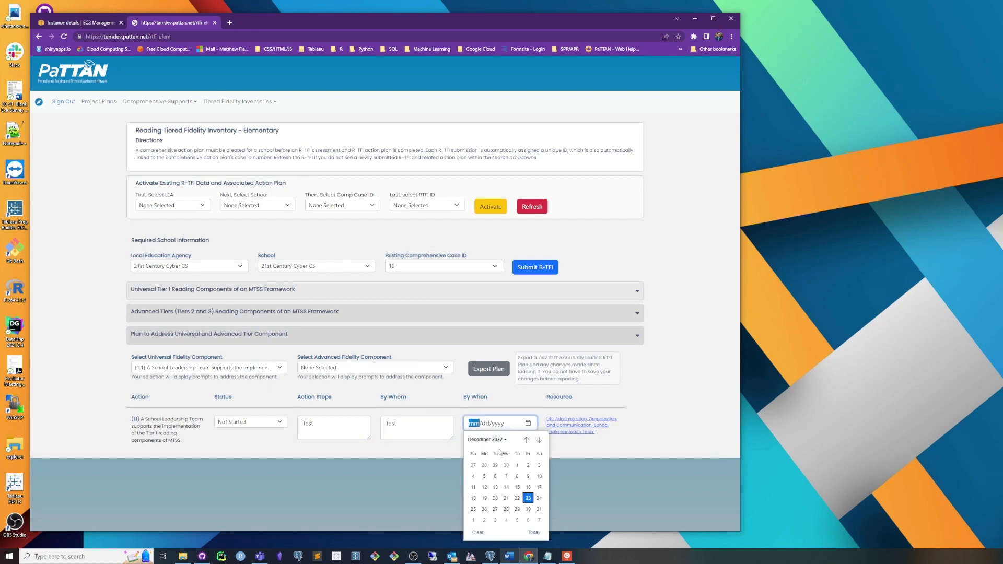
{"action": "left_click", "coordinate": [529, 498]}
{"action": "left_click", "coordinate": [544, 444]}
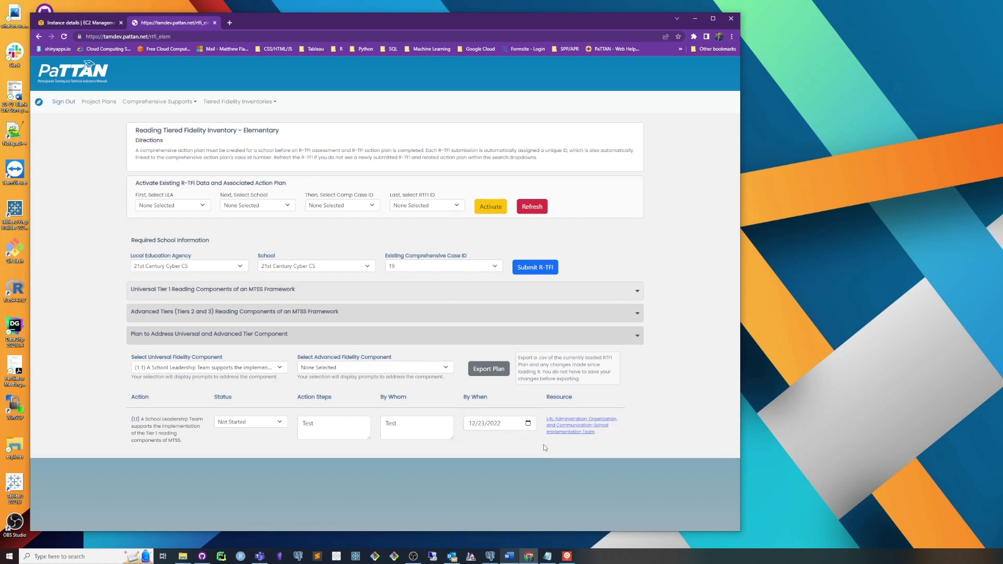
Step: View the Lead for Literacy resource linked to action 1.1 and return to the R-TFI plan
{"action": "left_click", "coordinate": [583, 434]}
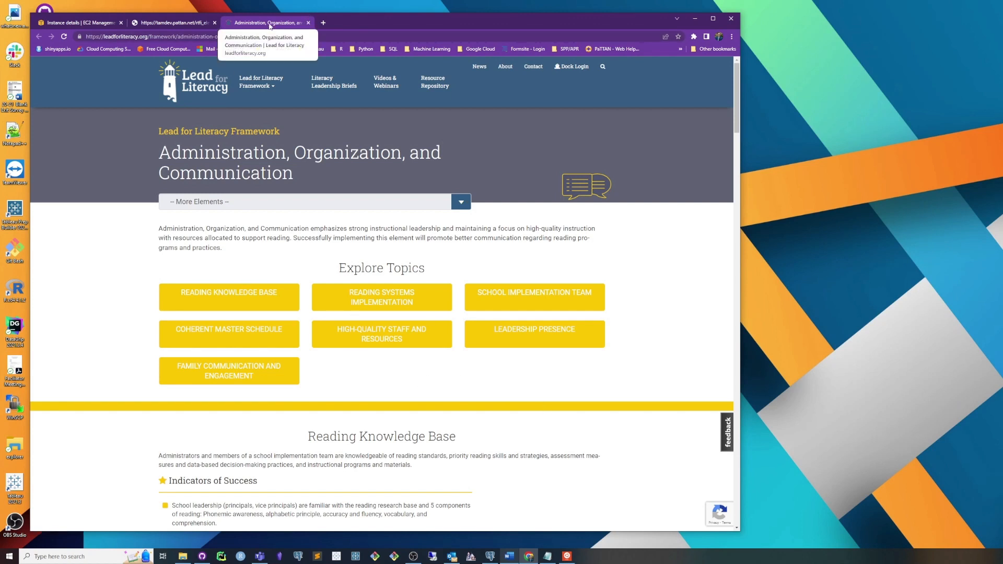
{"action": "left_click", "coordinate": [308, 22]}
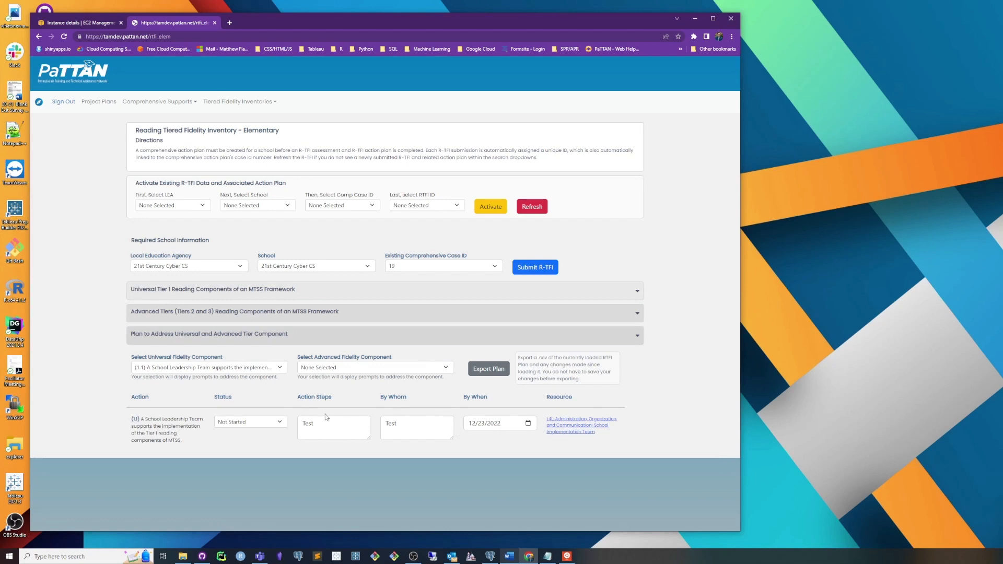
Step: Reset the universal fidelity component to None Selected and choose advanced fidelity component 2.1 about the Multidisciplinary Team
{"action": "left_click", "coordinate": [238, 368]}
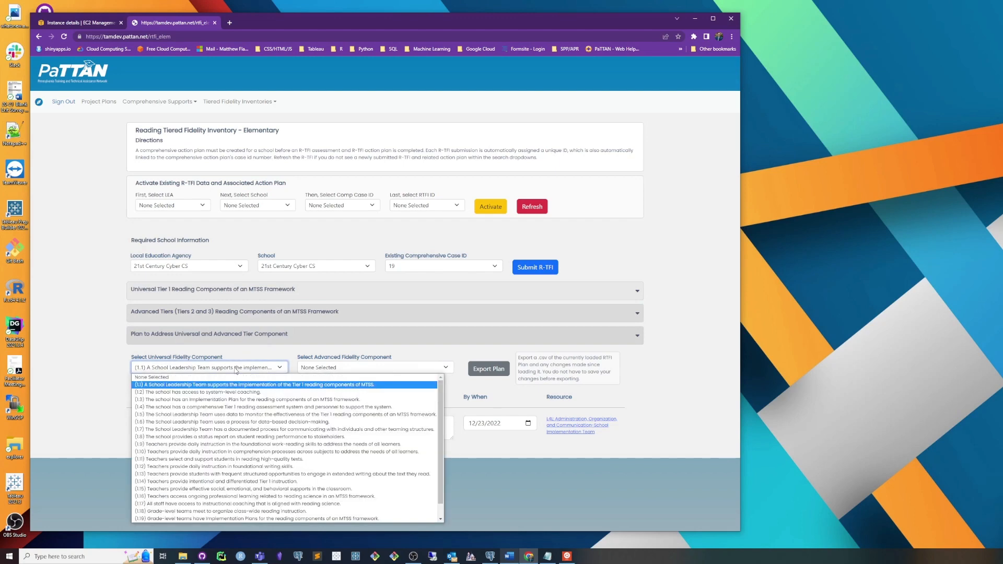
{"action": "left_click", "coordinate": [467, 395]}
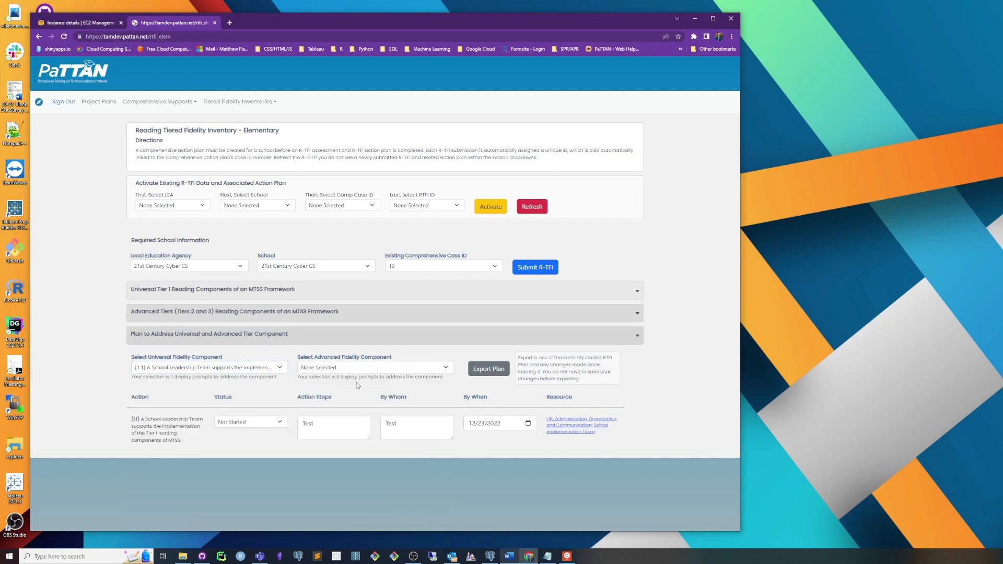
{"action": "left_click", "coordinate": [250, 369]}
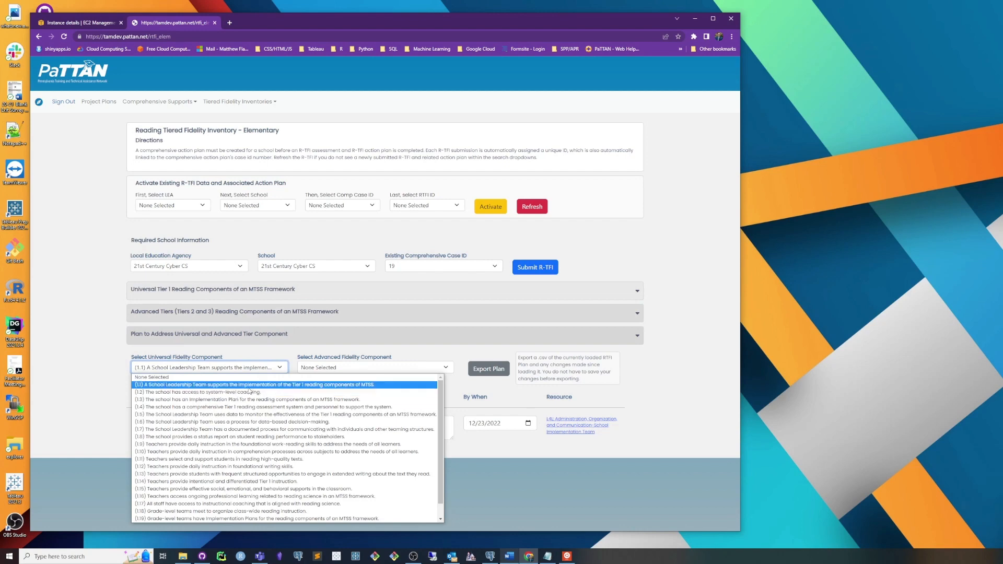
{"action": "left_click", "coordinate": [250, 377]}
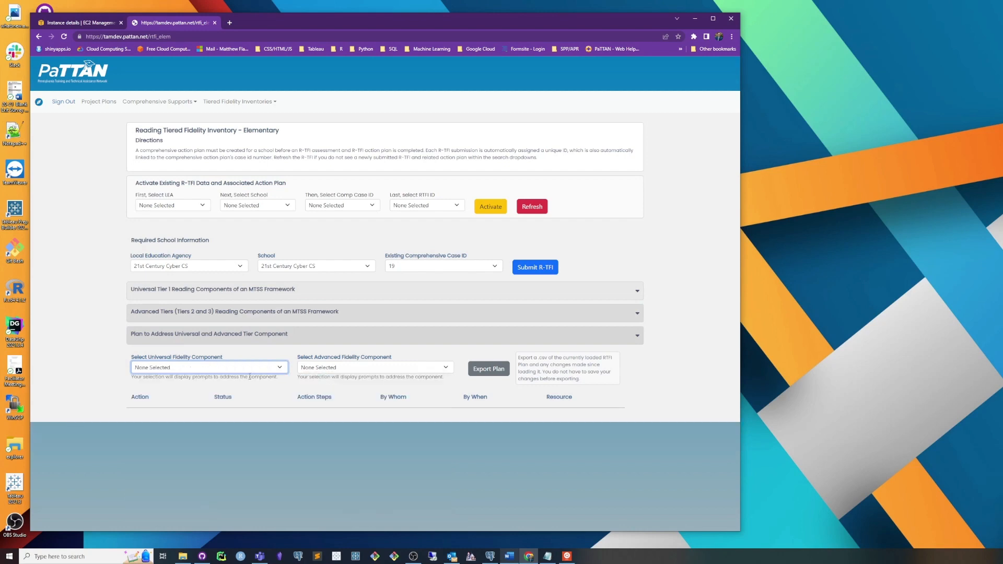
{"action": "left_click", "coordinate": [330, 368]}
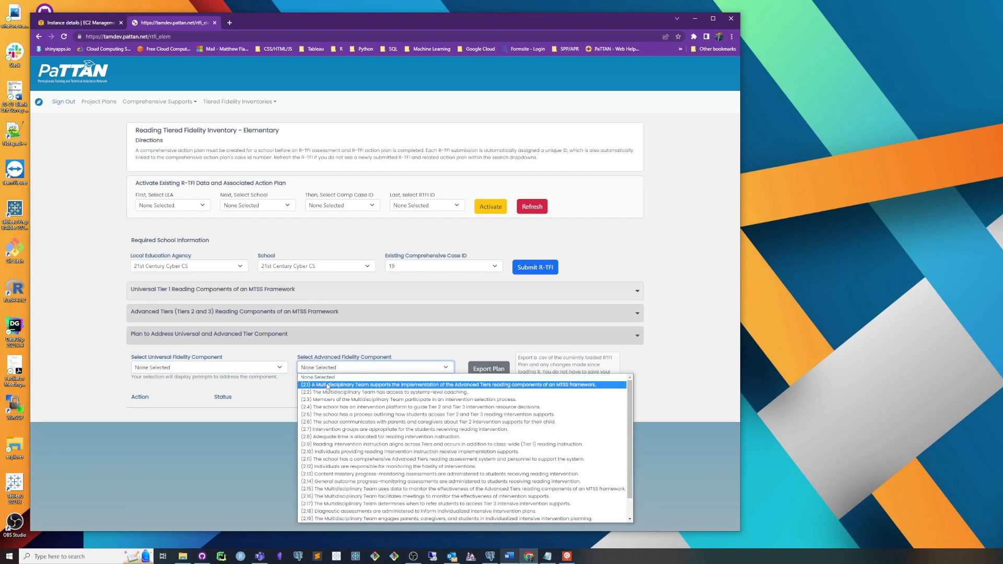
{"action": "left_click", "coordinate": [328, 385]}
Step: Fill in action 2.1 with status Not Started, "test" for action steps and responsible party, and due date 12/23/2022
{"action": "left_click", "coordinate": [251, 422]}
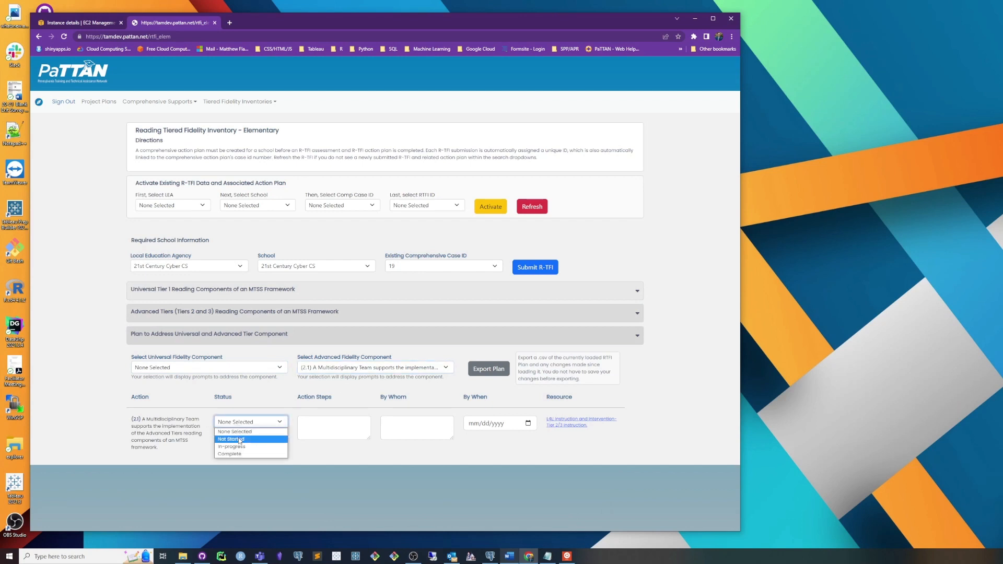
{"action": "left_click", "coordinate": [320, 434]}
{"action": "left_click", "coordinate": [351, 429]}
{"action": "type", "text": "test"}
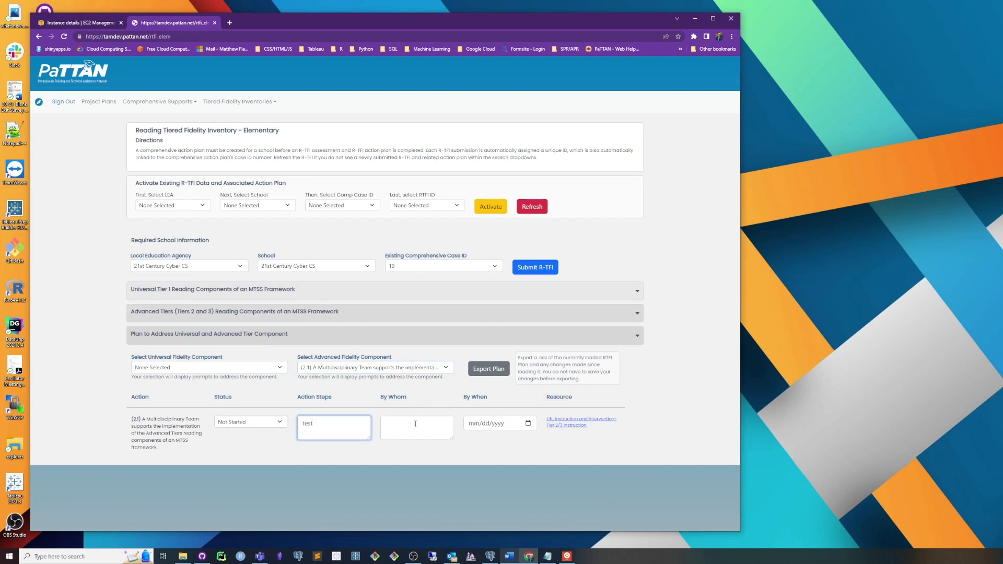
{"action": "left_click", "coordinate": [415, 424]}
{"action": "type", "text": "test"}
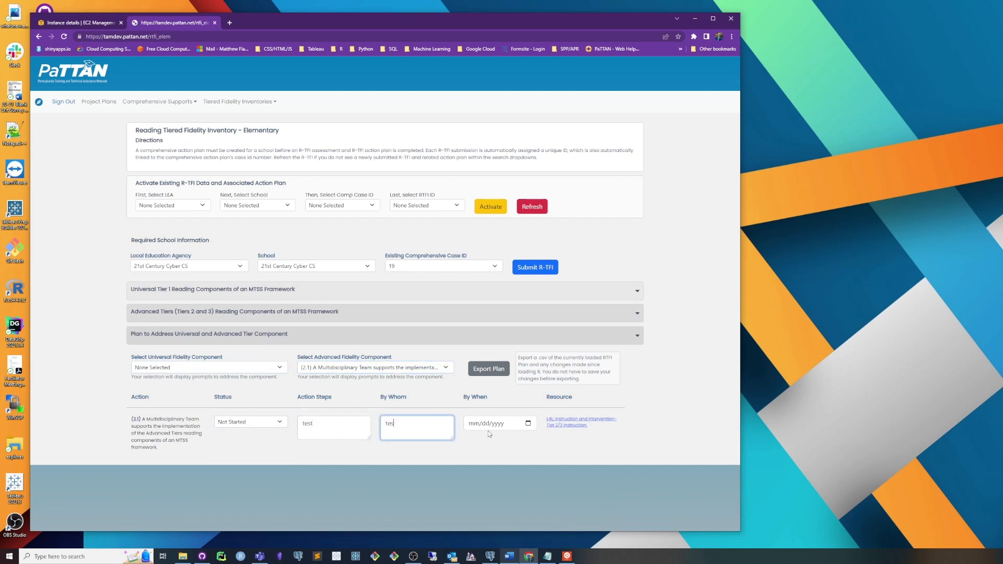
{"action": "left_click", "coordinate": [528, 424]}
{"action": "left_click", "coordinate": [528, 499]}
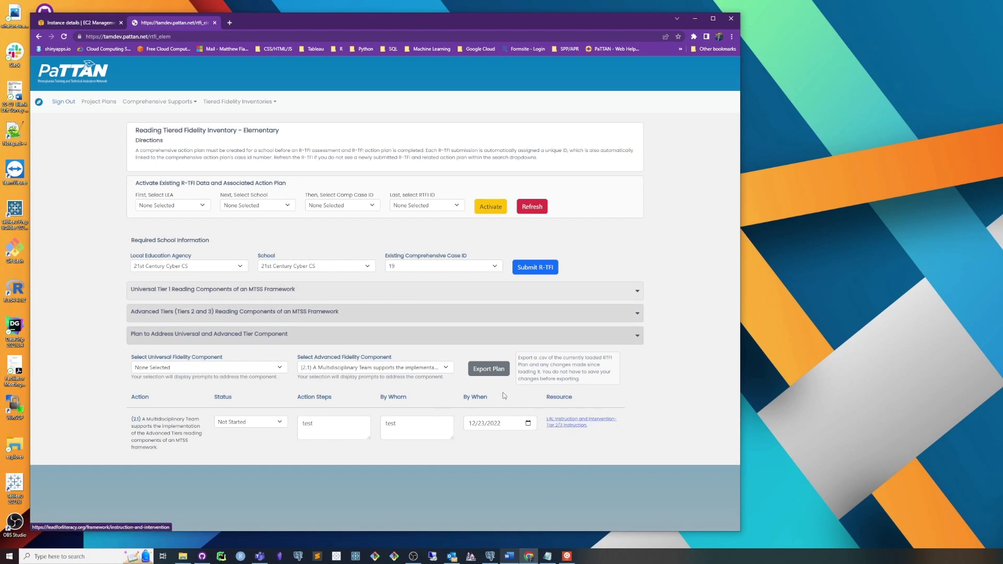
{"action": "left_click_drag", "start_coordinate": [161, 454], "coordinate": [125, 418]}
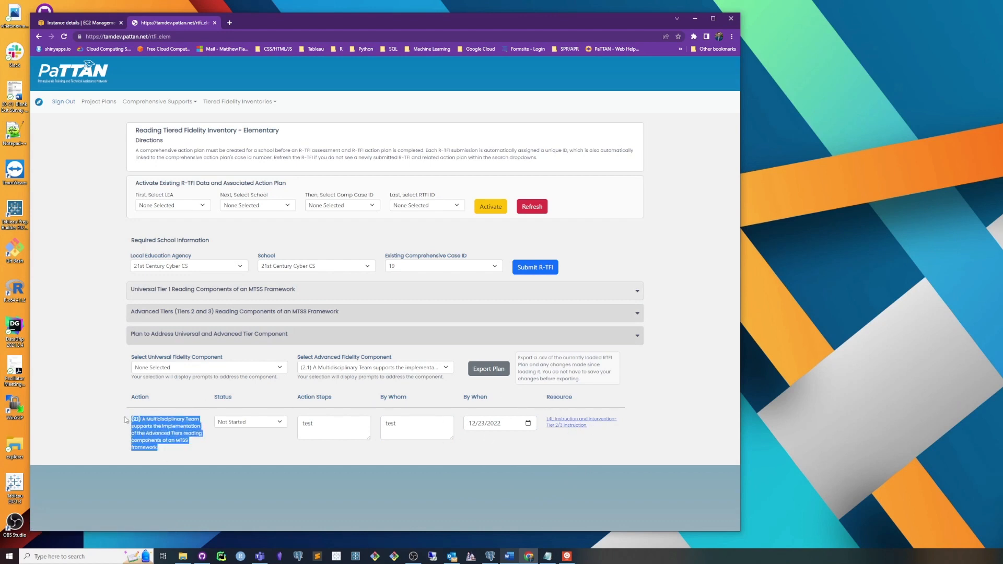
Step: Reset the advanced fidelity component to None Selected, then display the universal component 1.1 entry and clear that selection too
{"action": "left_click", "coordinate": [321, 437]}
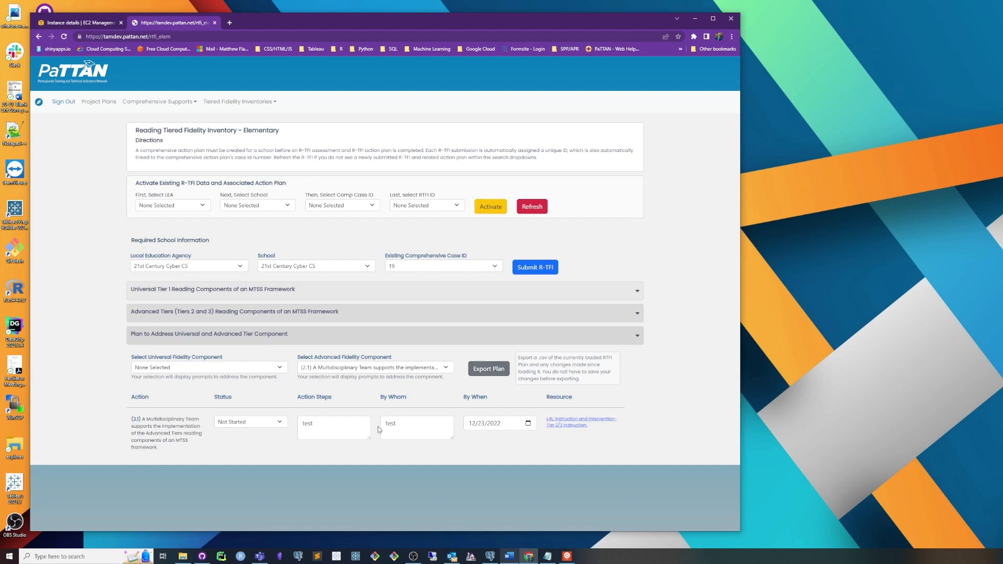
{"action": "left_click", "coordinate": [315, 368]}
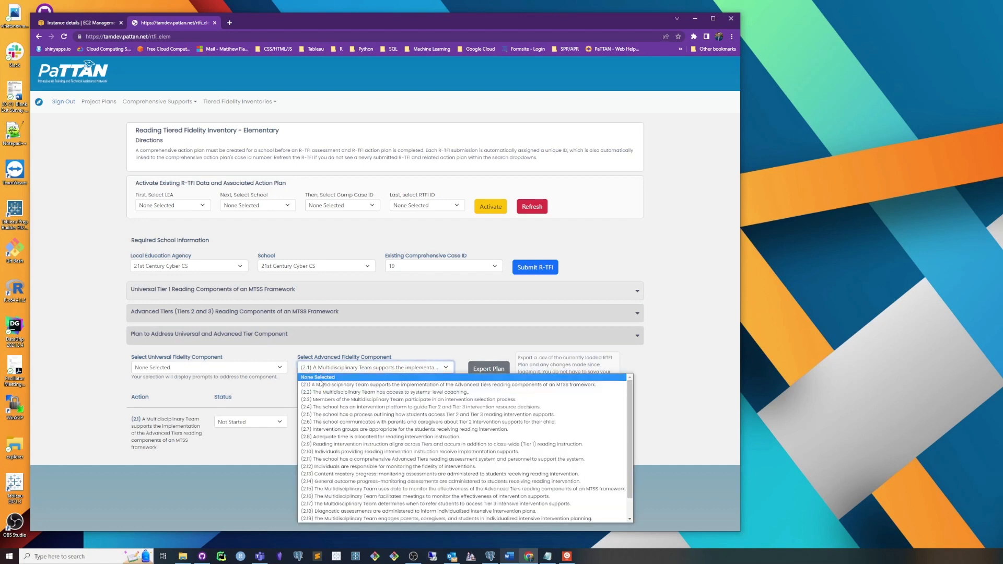
{"action": "left_click", "coordinate": [320, 377]}
{"action": "left_click", "coordinate": [236, 369]}
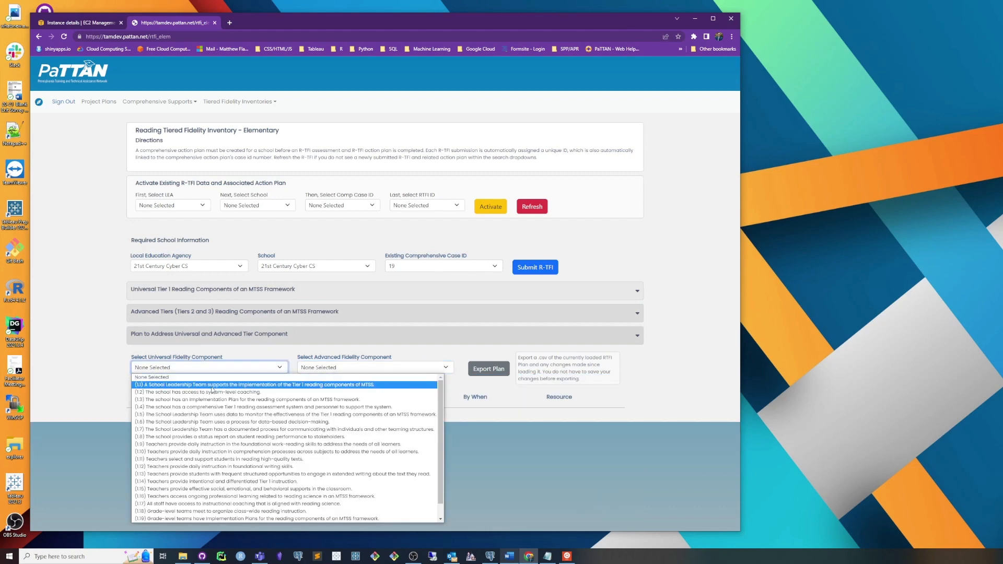
{"action": "left_click", "coordinate": [212, 386]}
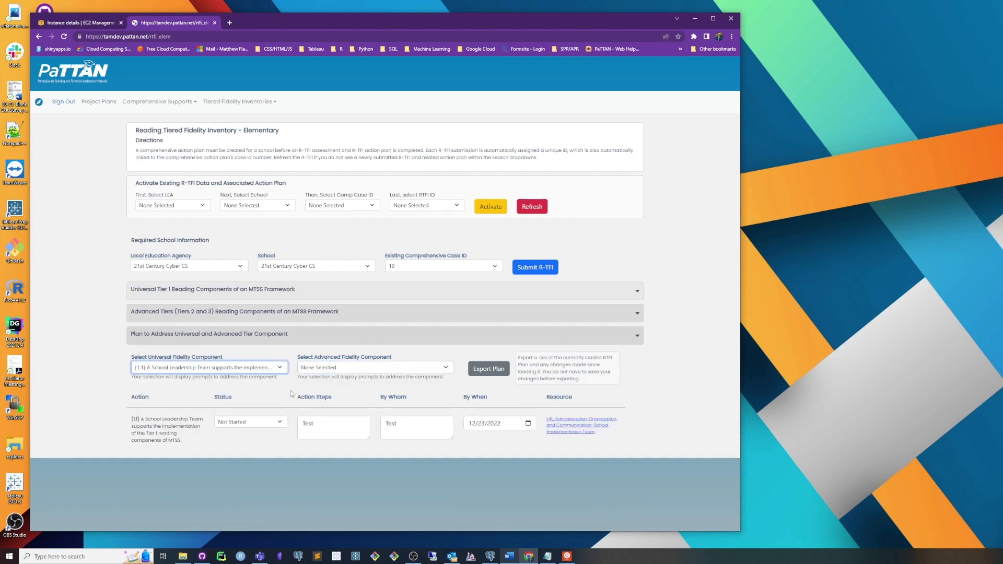
{"action": "left_click", "coordinate": [240, 368]}
{"action": "left_click", "coordinate": [235, 377]}
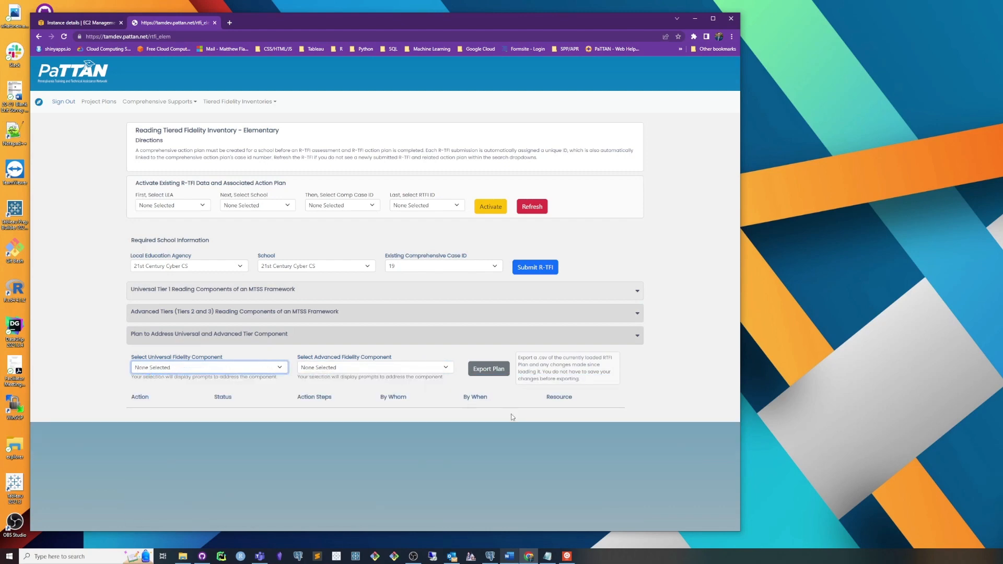
Step: Read the export note, then export the R-TFI plan as a CSV and open the downloaded file in Excel
{"action": "left_click", "coordinate": [584, 375]}
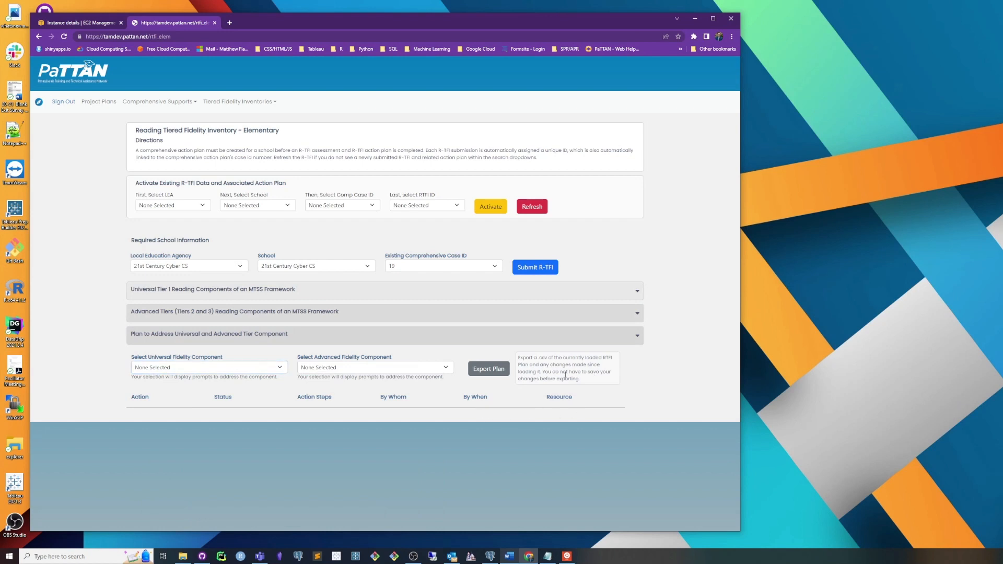
{"action": "left_click_drag", "start_coordinate": [544, 374], "coordinate": [583, 382]}
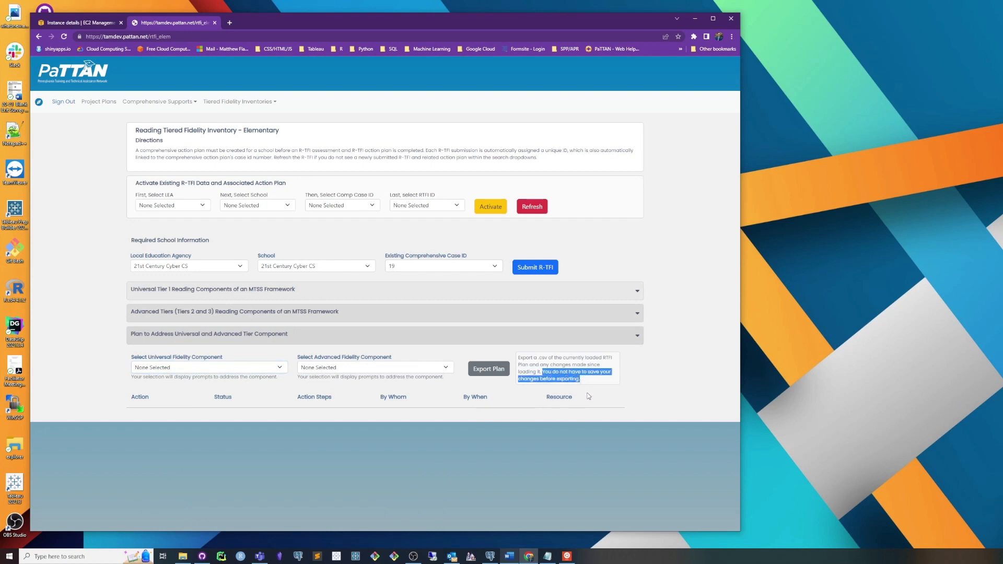
{"action": "left_click", "coordinate": [591, 400]}
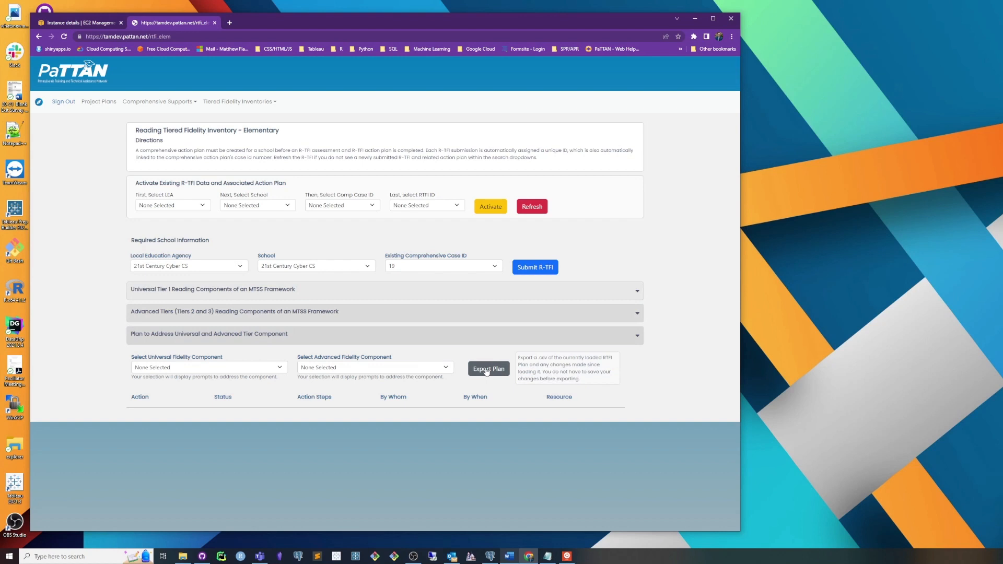
{"action": "left_click", "coordinate": [486, 370]}
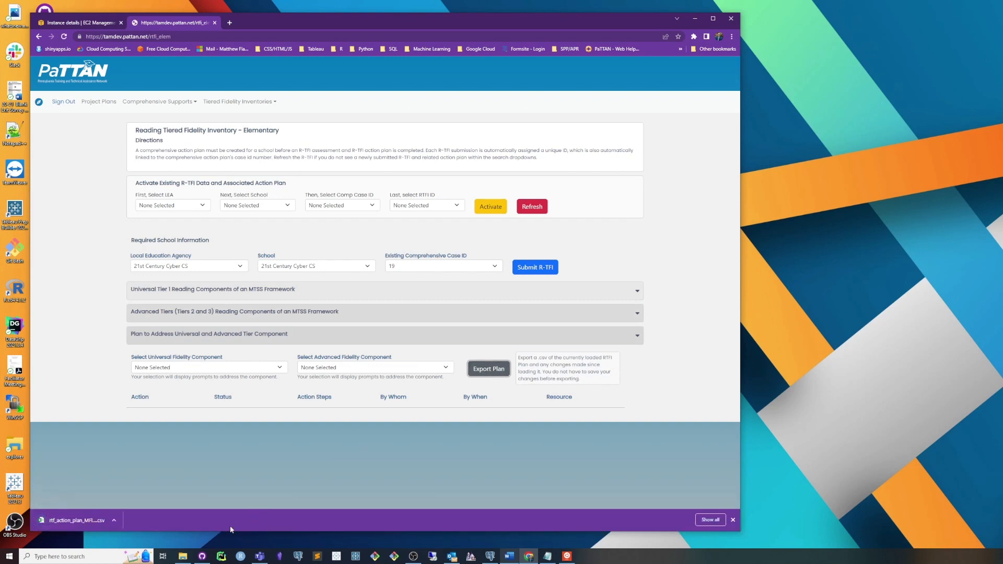
{"action": "left_click", "coordinate": [85, 521]}
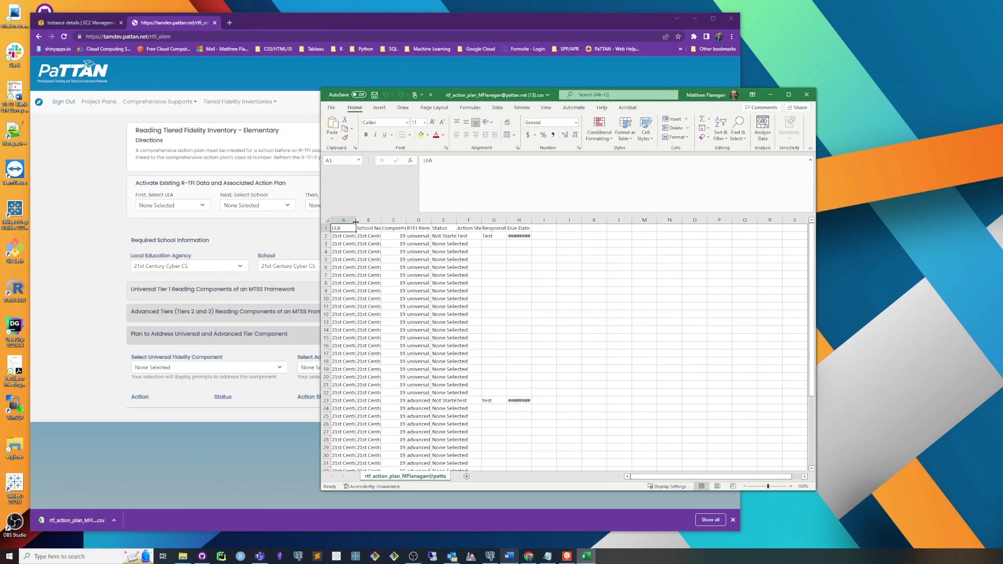
Step: Widen the exported plan's columns from LEA through Responsible Parties and look over the rows
{"action": "left_click_drag", "start_coordinate": [355, 220], "coordinate": [720, 220]}
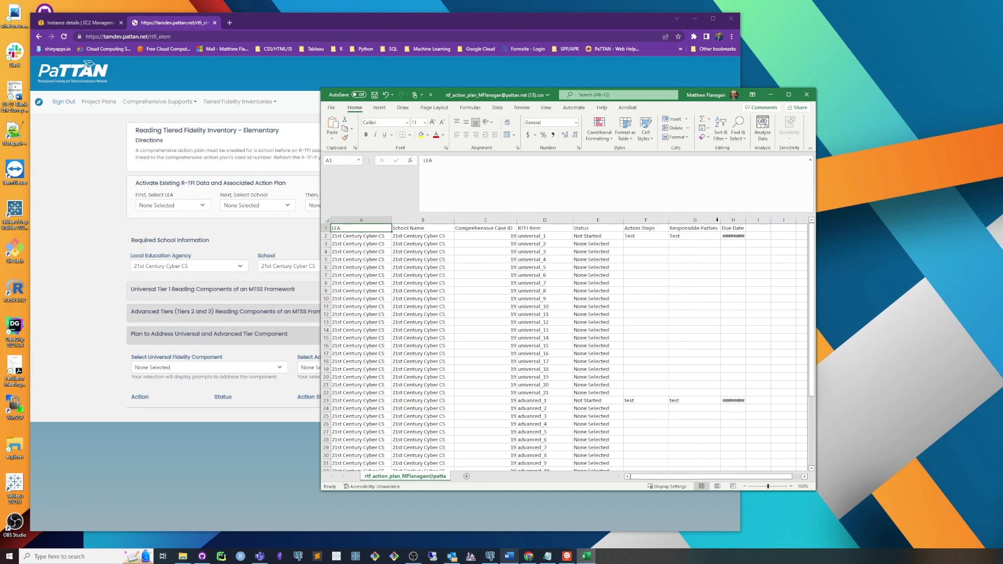
{"action": "left_click_drag", "start_coordinate": [731, 221], "coordinate": [731, 221]}
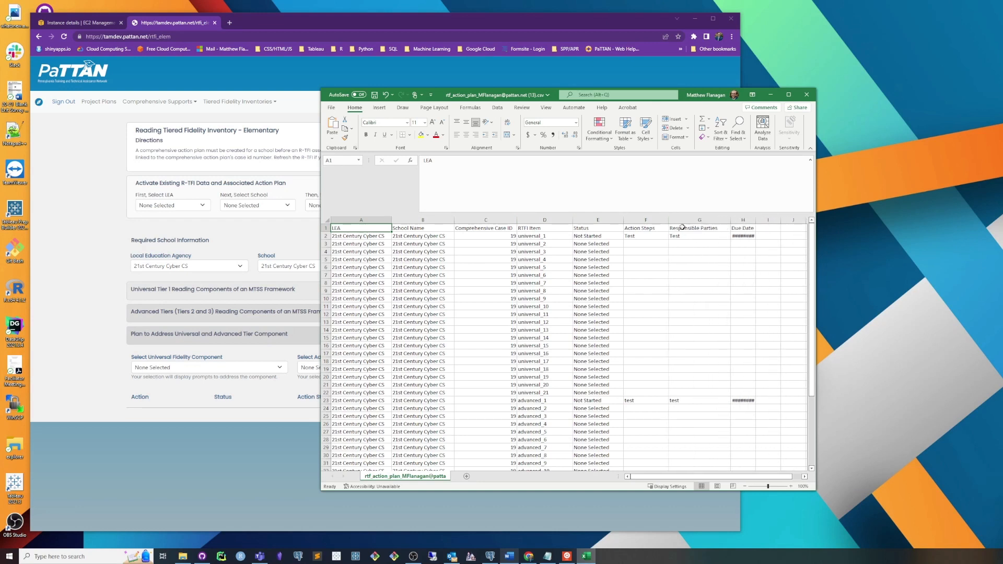
{"action": "left_click_drag", "start_coordinate": [669, 220], "coordinate": [674, 221]}
{"action": "scroll", "coordinate": [699, 324], "scroll_direction": "down", "scroll_amount": 3}
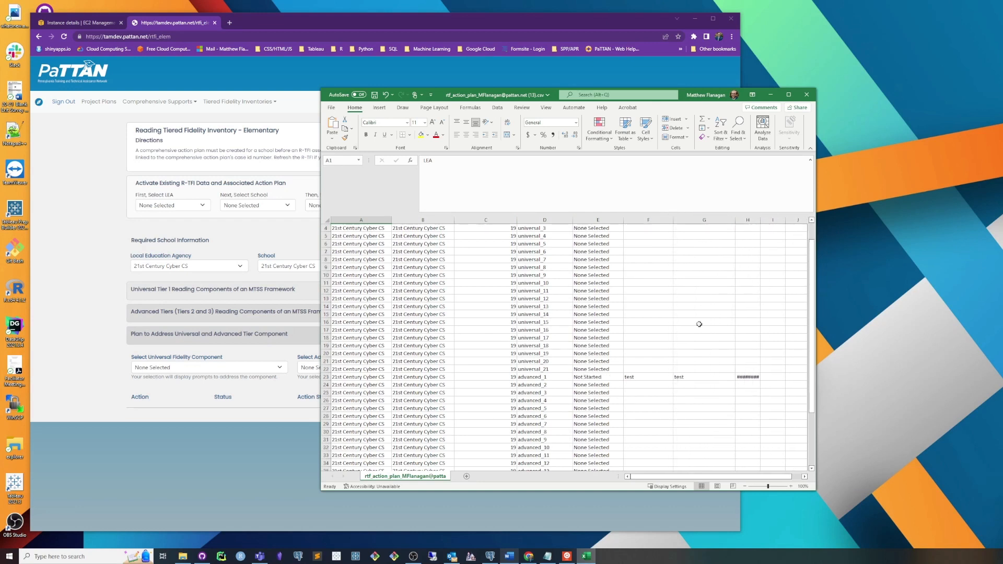
{"action": "scroll", "coordinate": [699, 324], "scroll_direction": "up", "scroll_amount": 3}
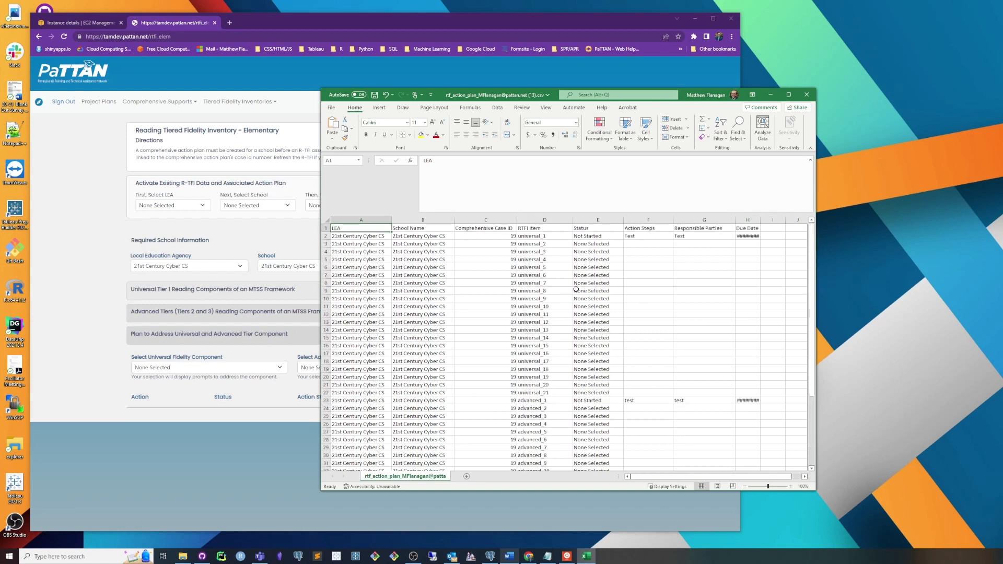
Step: Examine the RTFI Item, Status, Action Steps and Responsible Parties columns of the exported plan
{"action": "left_click", "coordinate": [541, 228]}
{"action": "left_click", "coordinate": [617, 260]}
{"action": "left_click", "coordinate": [544, 229]}
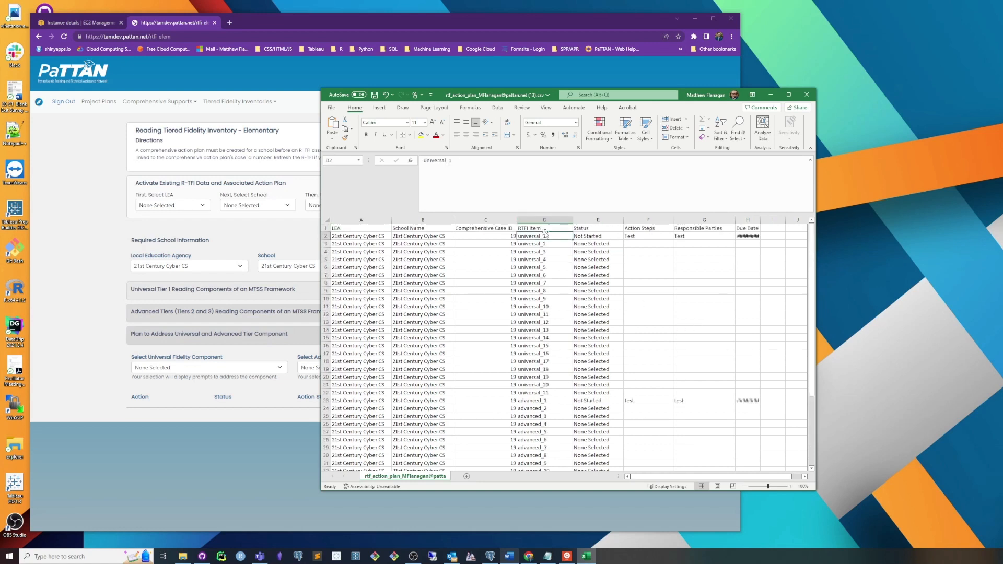
{"action": "left_click", "coordinate": [582, 229]}
{"action": "left_click", "coordinate": [645, 230]}
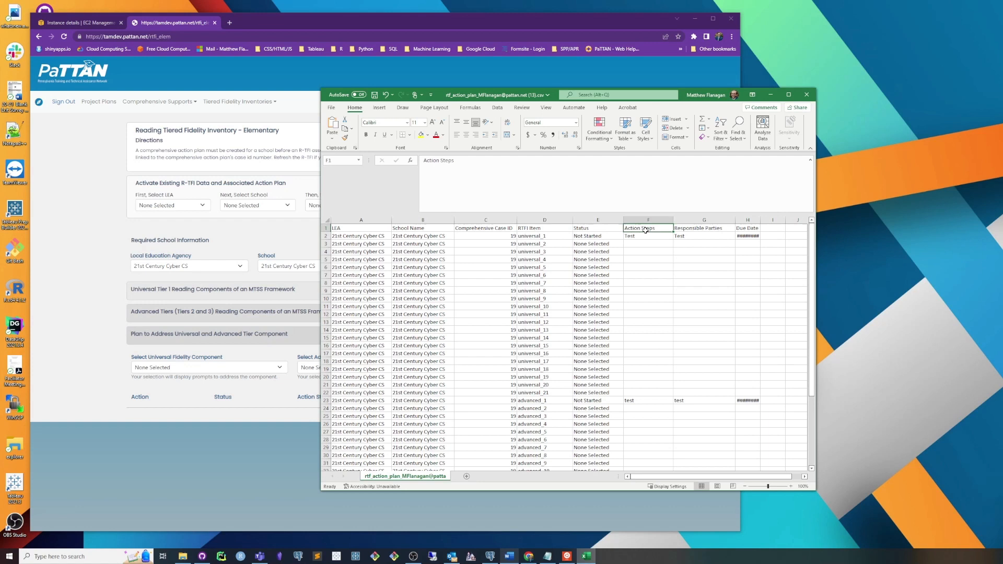
{"action": "left_click", "coordinate": [700, 228]}
Step: Widen the Due Date column and the Excel window to show the full exported plan
{"action": "left_click_drag", "start_coordinate": [761, 220], "coordinate": [779, 220]}
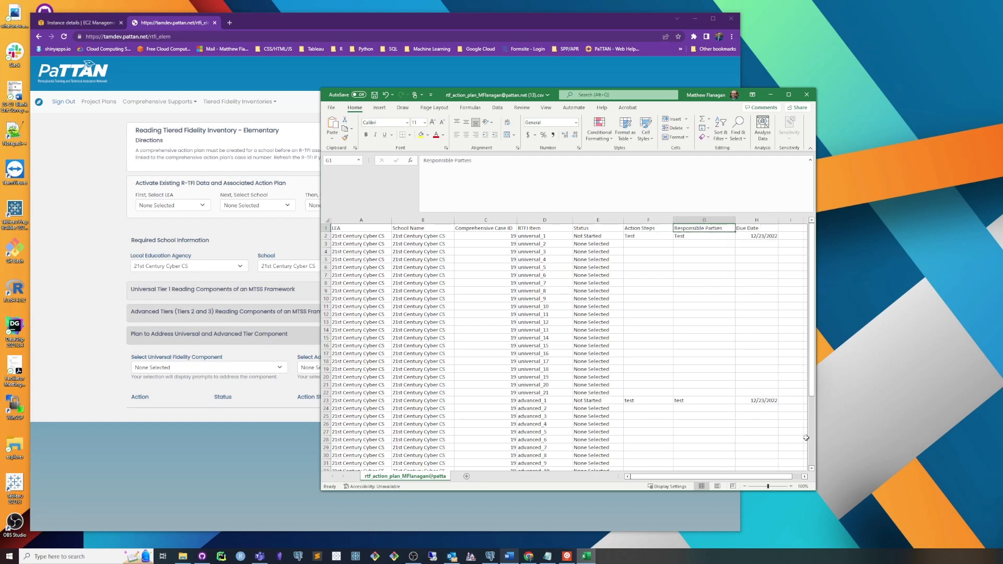
{"action": "left_click_drag", "start_coordinate": [816, 436], "coordinate": [907, 436]}
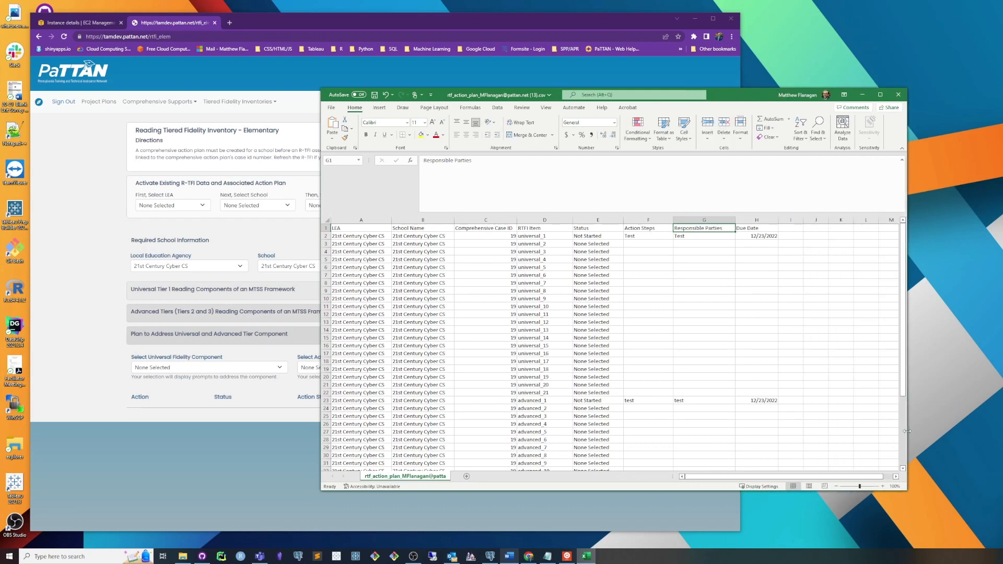
{"action": "left_click", "coordinate": [782, 392]}
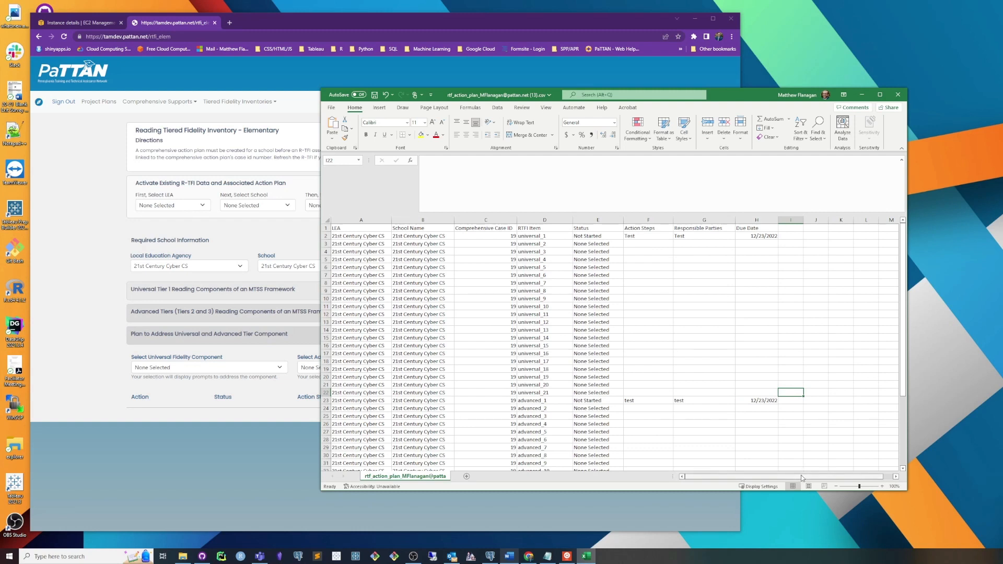
{"action": "scroll", "coordinate": [615, 324], "scroll_direction": "down", "scroll_amount": 5}
{"action": "scroll", "coordinate": [615, 324], "scroll_direction": "up", "scroll_amount": 5}
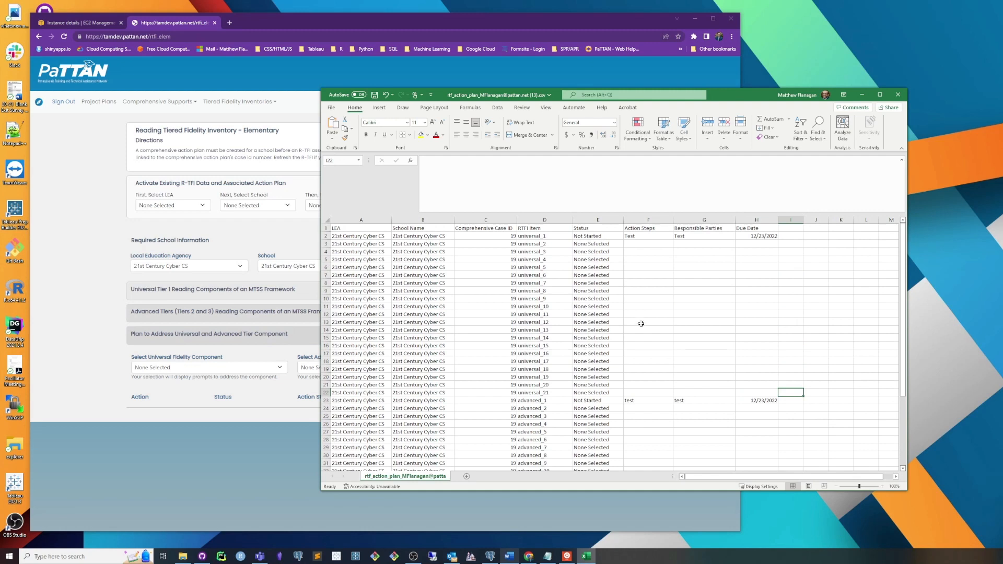
Step: Review the LEA, School Name, Comprehensive Case ID and RTFI Item columns in the exported plan
{"action": "left_click", "coordinate": [732, 297]}
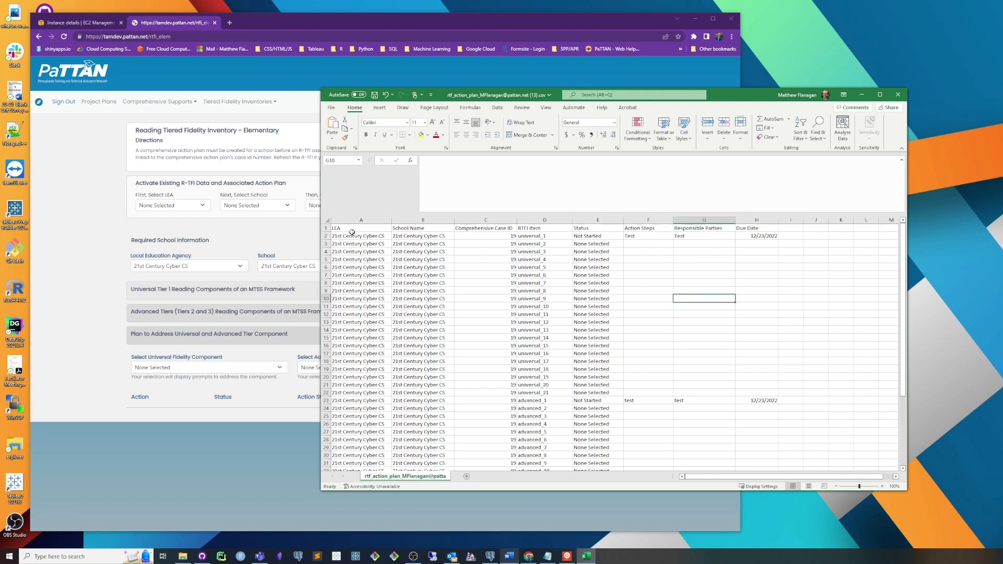
{"action": "left_click", "coordinate": [352, 229]}
{"action": "left_click_drag", "start_coordinate": [352, 231], "coordinate": [367, 250]}
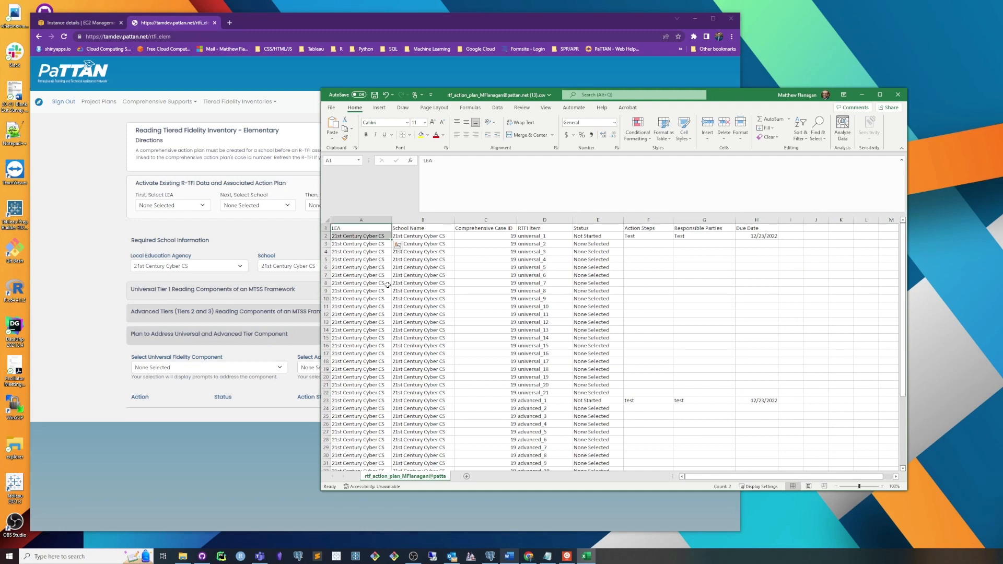
{"action": "left_click", "coordinate": [364, 267]}
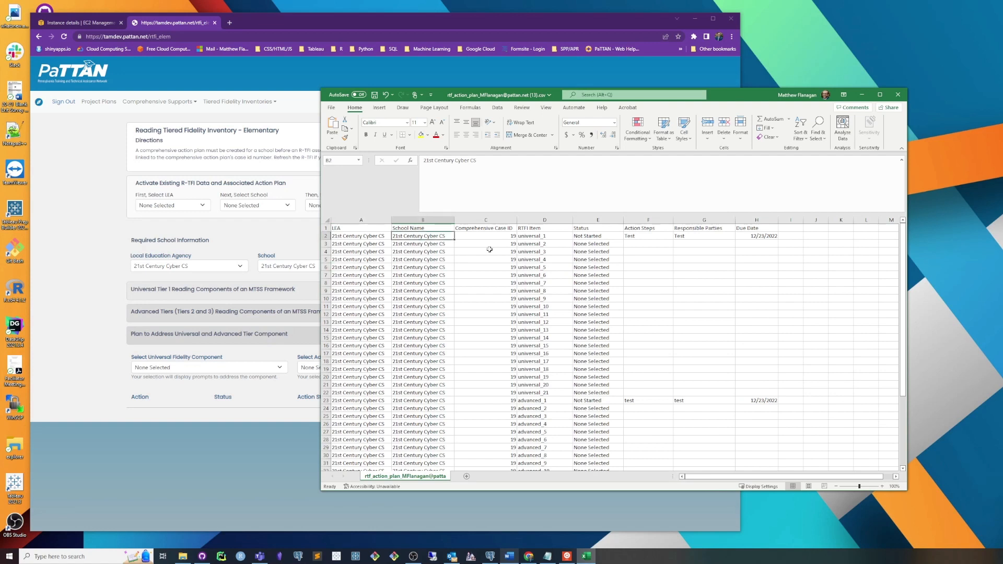
{"action": "left_click", "coordinate": [499, 228]}
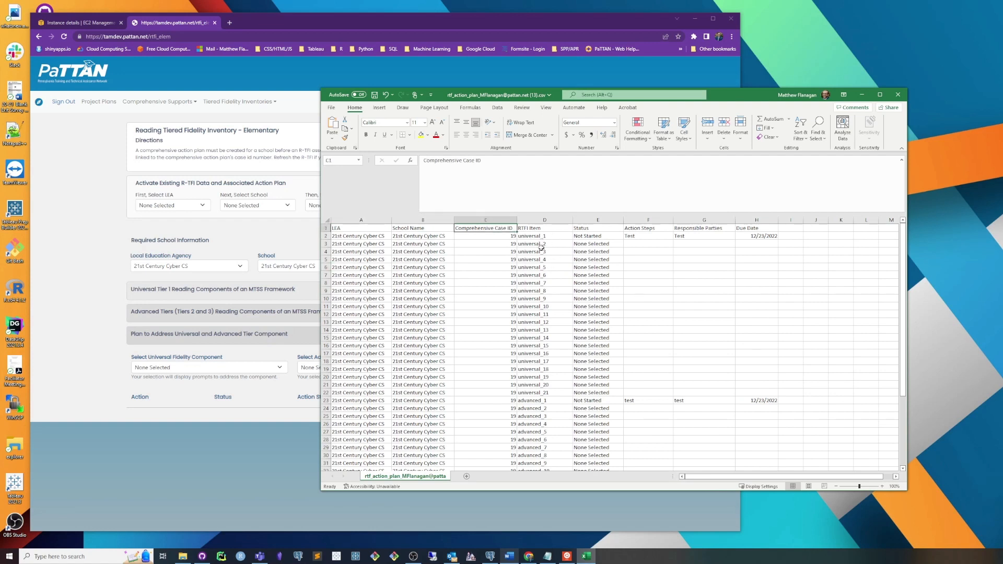
{"action": "left_click", "coordinate": [536, 229]}
{"action": "left_click", "coordinate": [539, 238]}
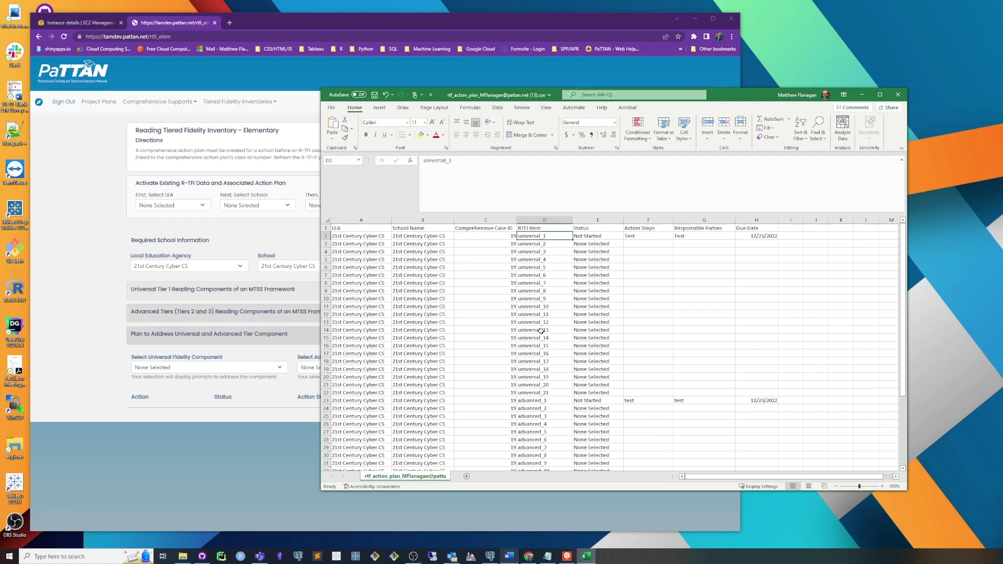
{"action": "scroll", "coordinate": [540, 251], "scroll_direction": "down", "scroll_amount": 1}
{"action": "scroll", "coordinate": [541, 271], "scroll_direction": "up", "scroll_amount": 1}
Step: Review the plan details in the universal_1 and advanced_1 rows, then close the CSV without saving changes
{"action": "left_click", "coordinate": [587, 236]}
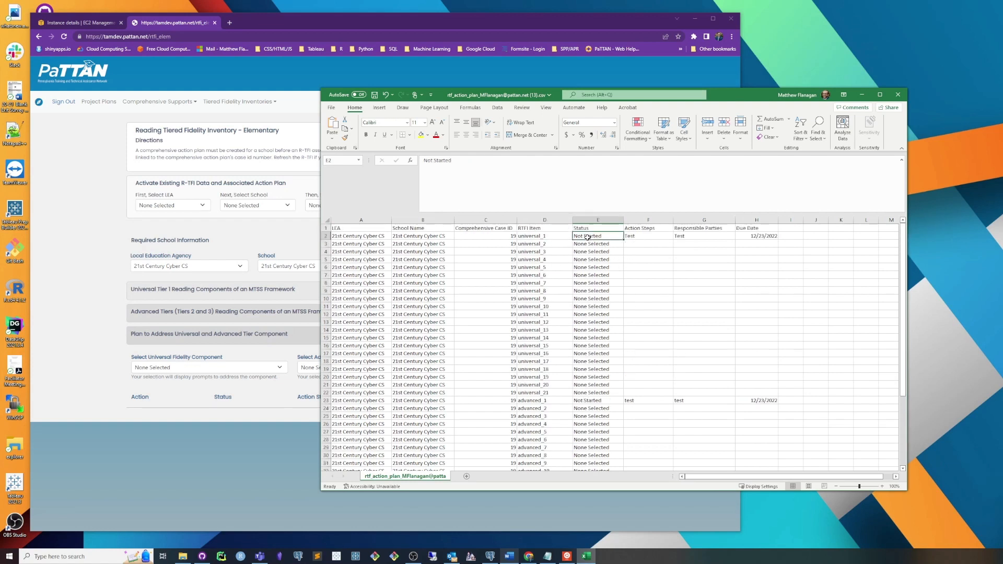
{"action": "left_click", "coordinate": [543, 236]}
{"action": "left_click", "coordinate": [596, 236]}
{"action": "left_click", "coordinate": [641, 236]}
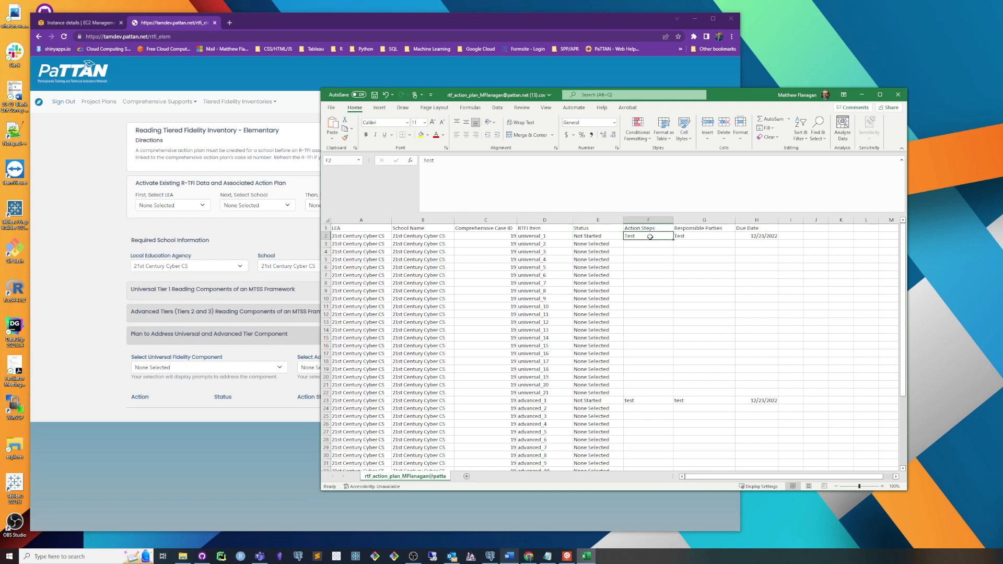
{"action": "left_click", "coordinate": [682, 236]}
{"action": "left_click", "coordinate": [755, 238]}
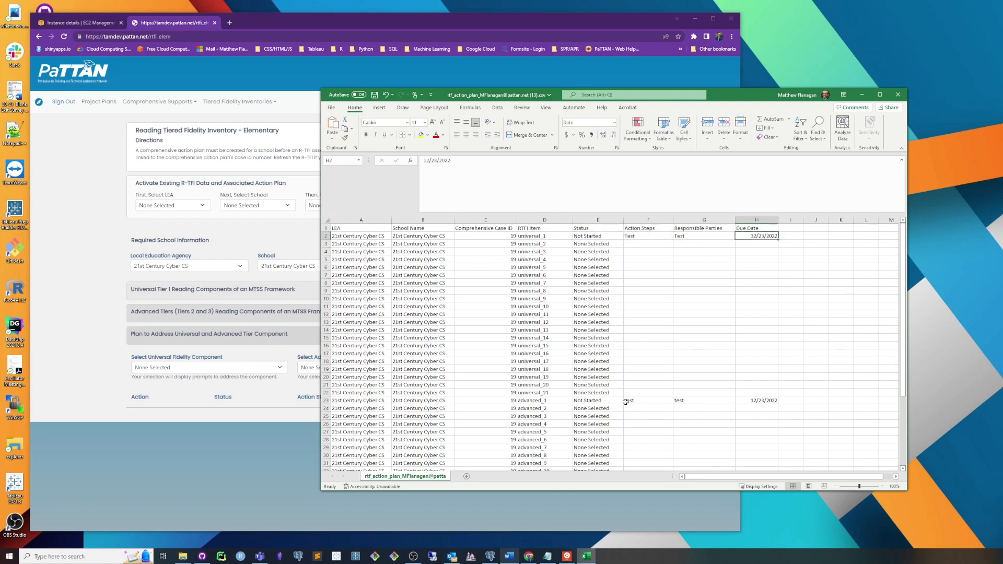
{"action": "left_click", "coordinate": [546, 400]}
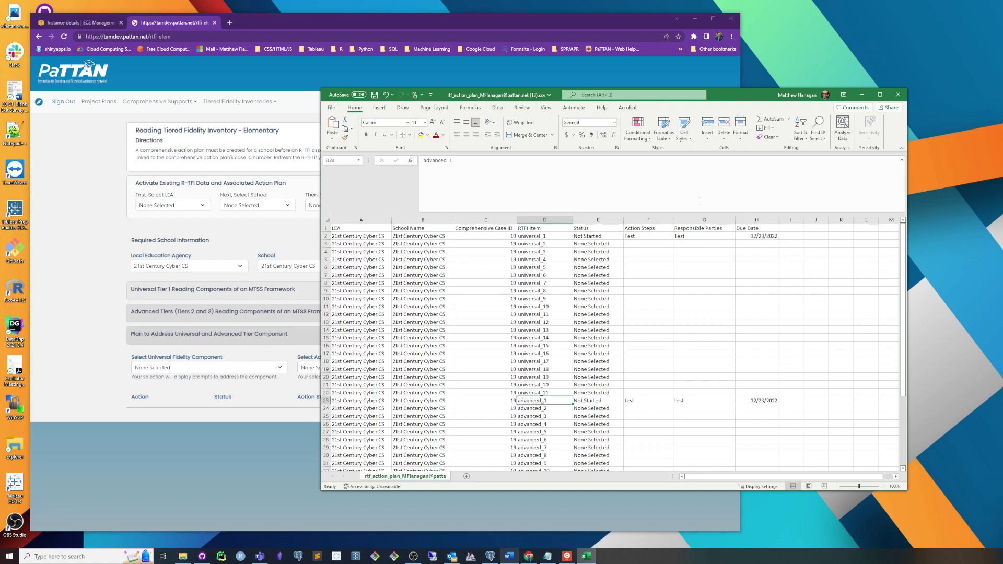
{"action": "left_click", "coordinate": [903, 98]}
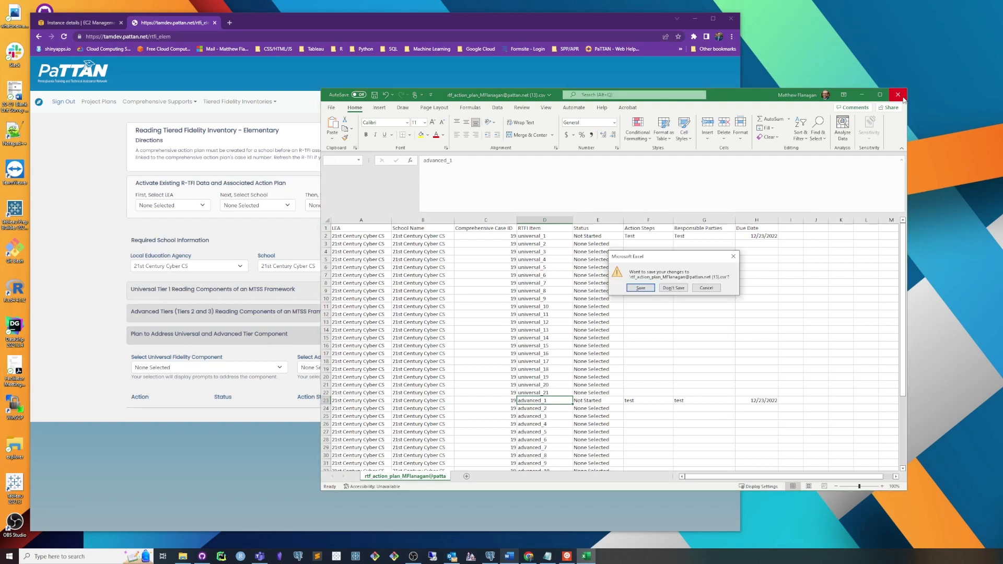
{"action": "left_click", "coordinate": [673, 288]}
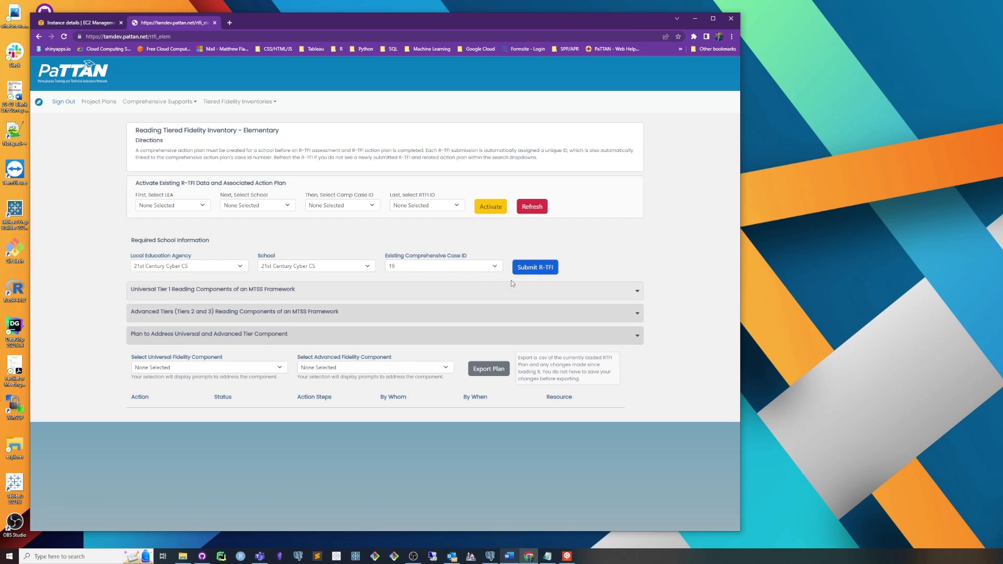
Step: Check the Universal Tier 1 item scores, then submit the R-TFI with its associated plan data
{"action": "left_click", "coordinate": [275, 289]}
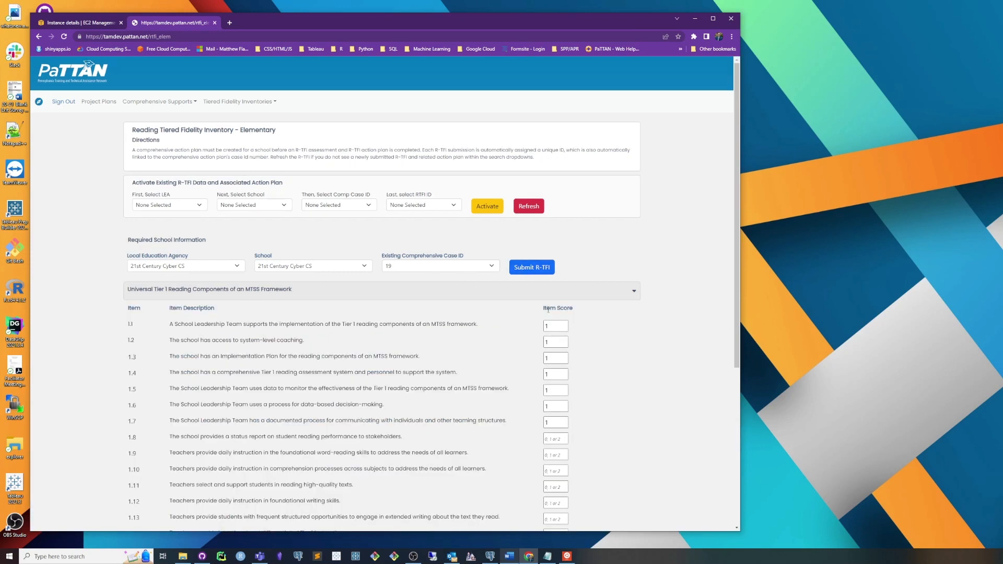
{"action": "left_click", "coordinate": [447, 290]}
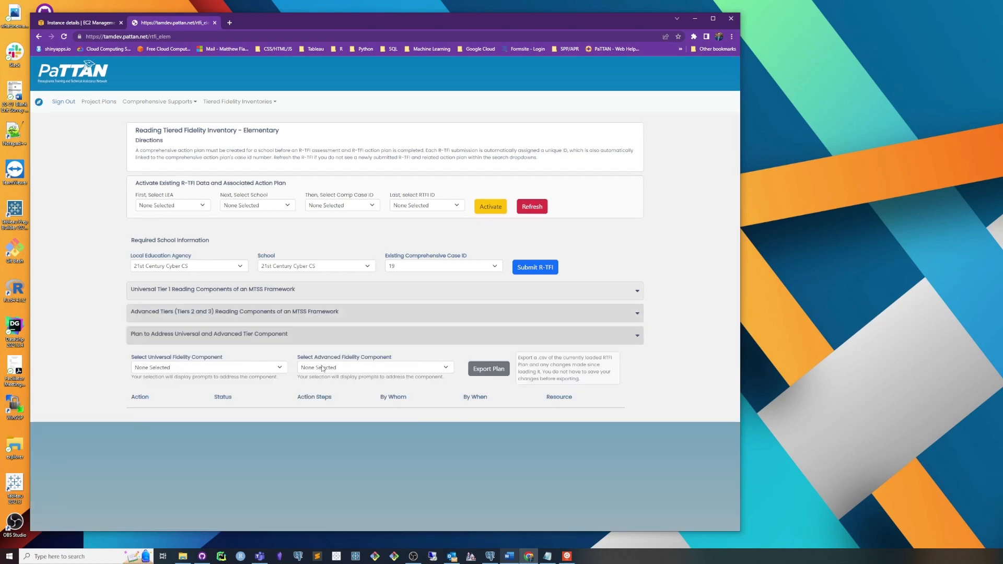
{"action": "left_click", "coordinate": [542, 271]}
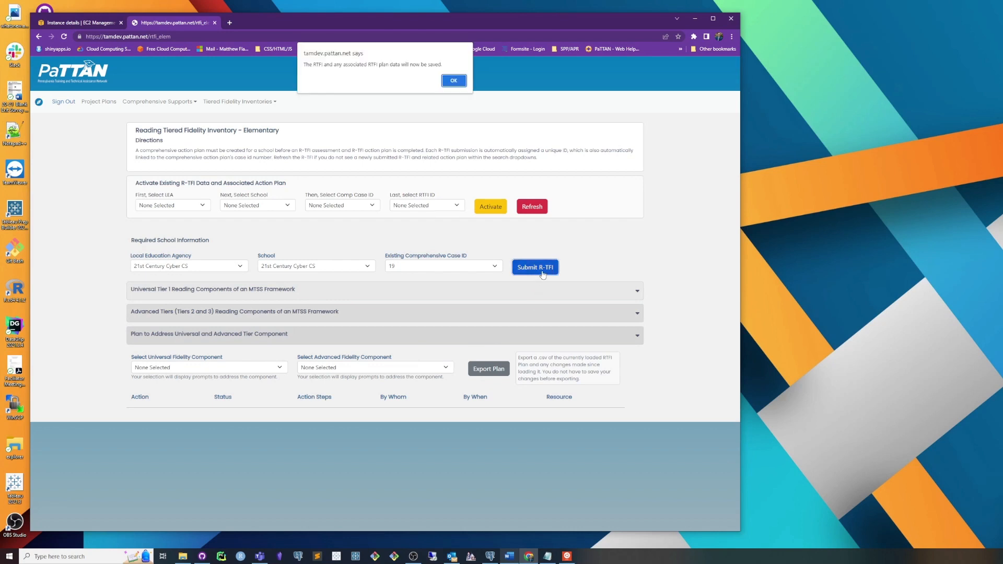
{"action": "left_click", "coordinate": [454, 80]}
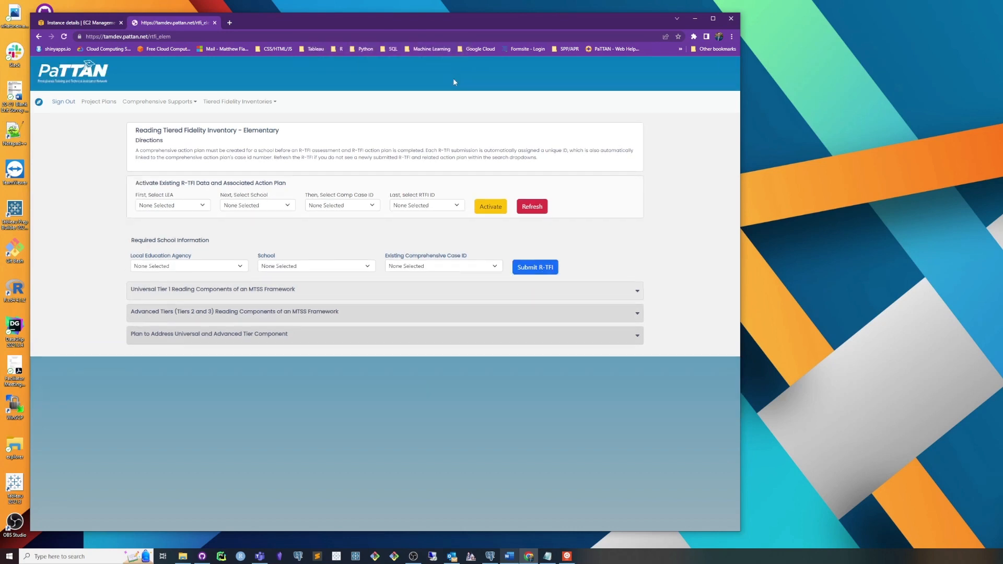
Step: Reload the R-TFI page and filter the existing data to LEA and school 21st Century Cyber CS, Comp Case ID 19
{"action": "left_click", "coordinate": [438, 34]}
{"action": "key", "text": "Return"}
{"action": "left_click", "coordinate": [193, 209]}
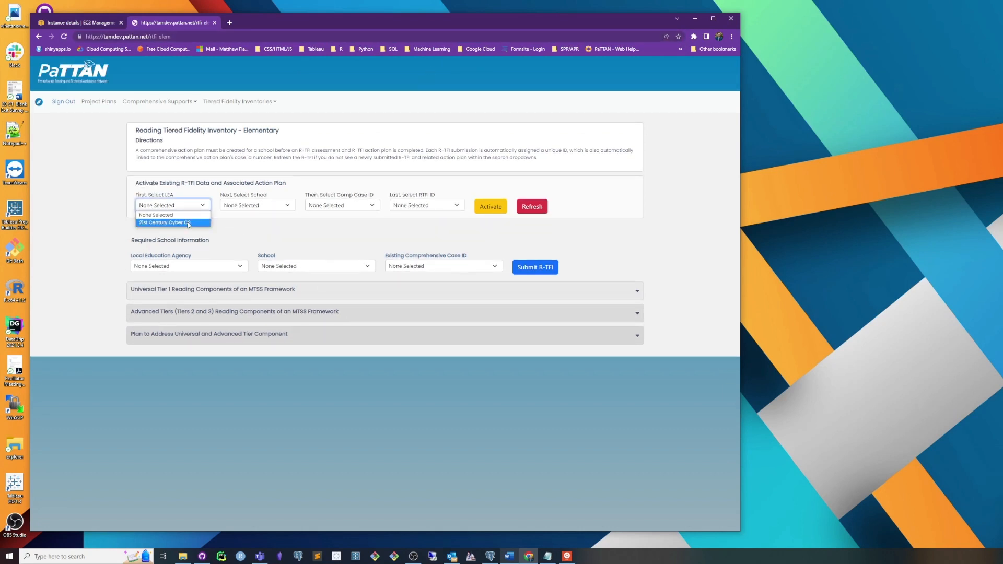
{"action": "left_click", "coordinate": [194, 221]}
{"action": "left_click", "coordinate": [246, 209]}
{"action": "left_click", "coordinate": [250, 223]}
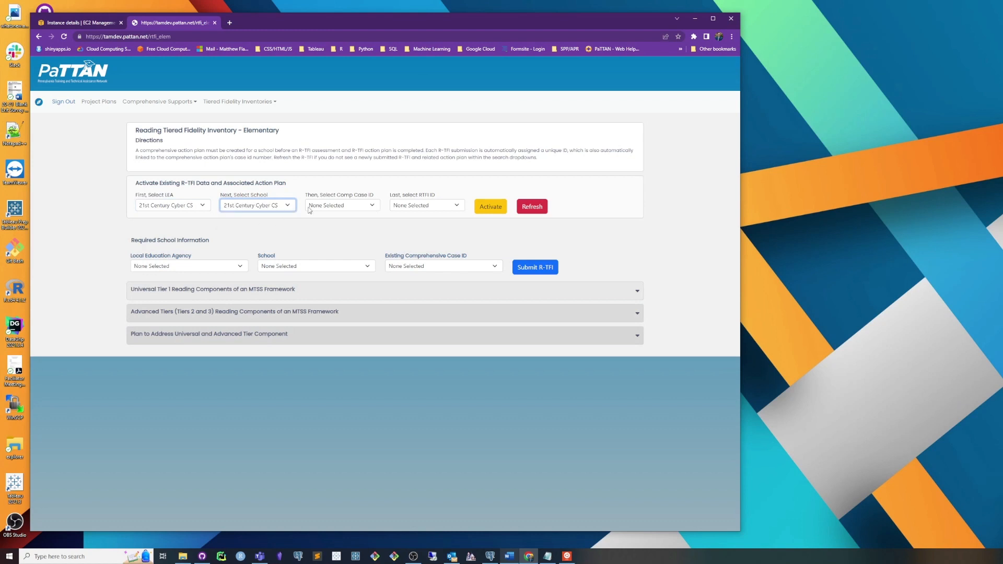
{"action": "left_click", "coordinate": [342, 206]}
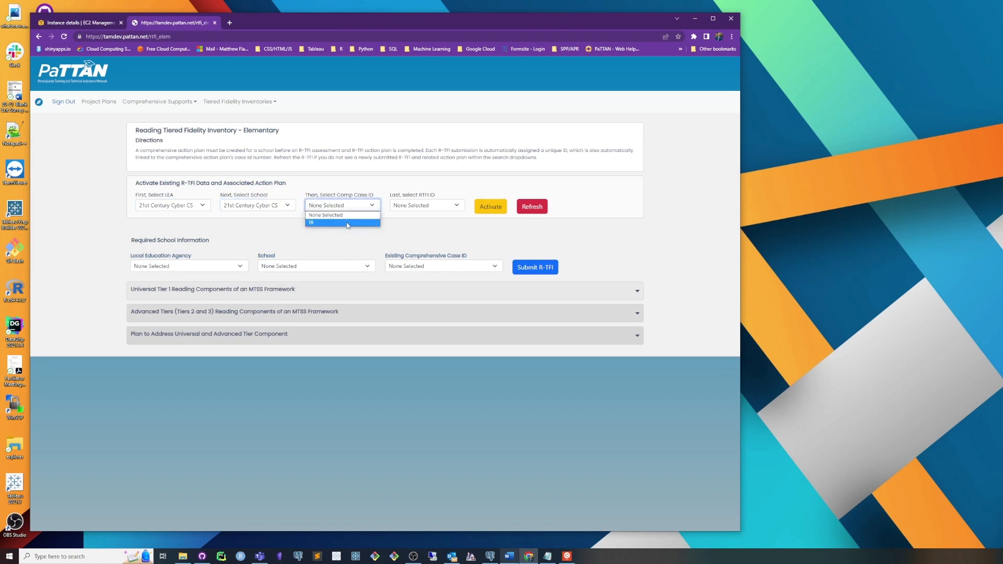
{"action": "left_click", "coordinate": [339, 220]}
{"action": "left_click", "coordinate": [413, 206]}
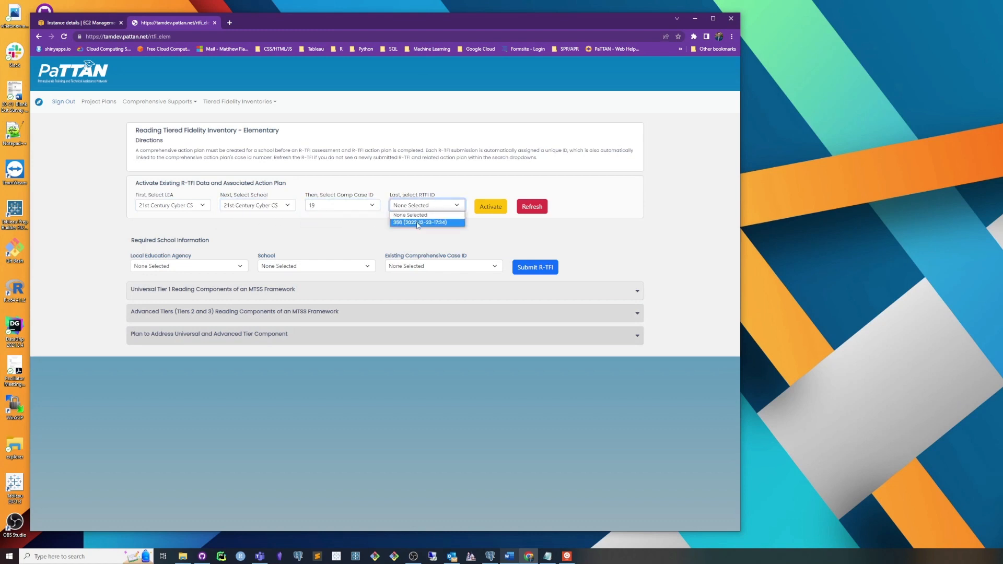
{"action": "left_click", "coordinate": [417, 223]}
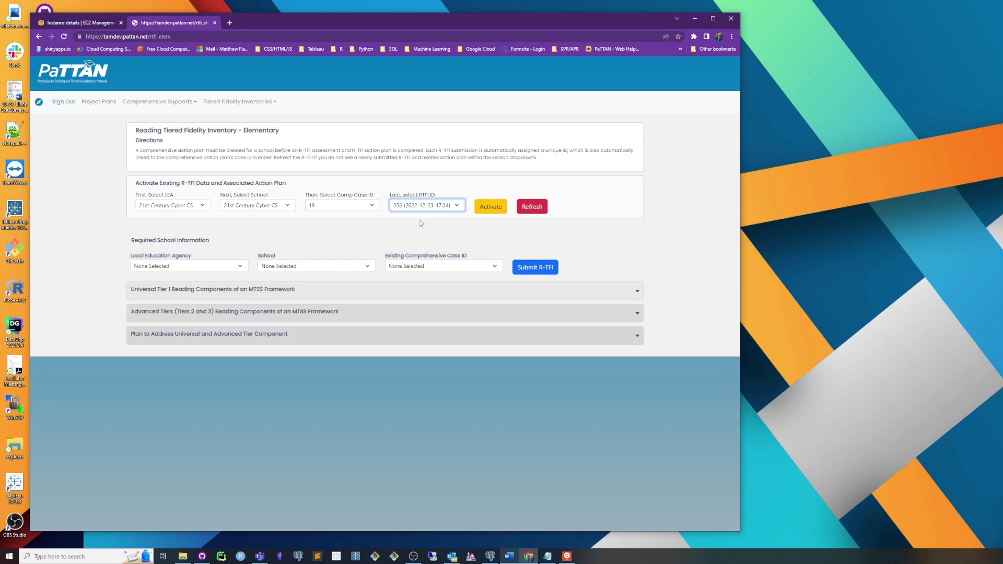
{"action": "left_click", "coordinate": [454, 232]}
{"action": "left_click", "coordinate": [492, 208]}
{"action": "left_click", "coordinate": [455, 82]}
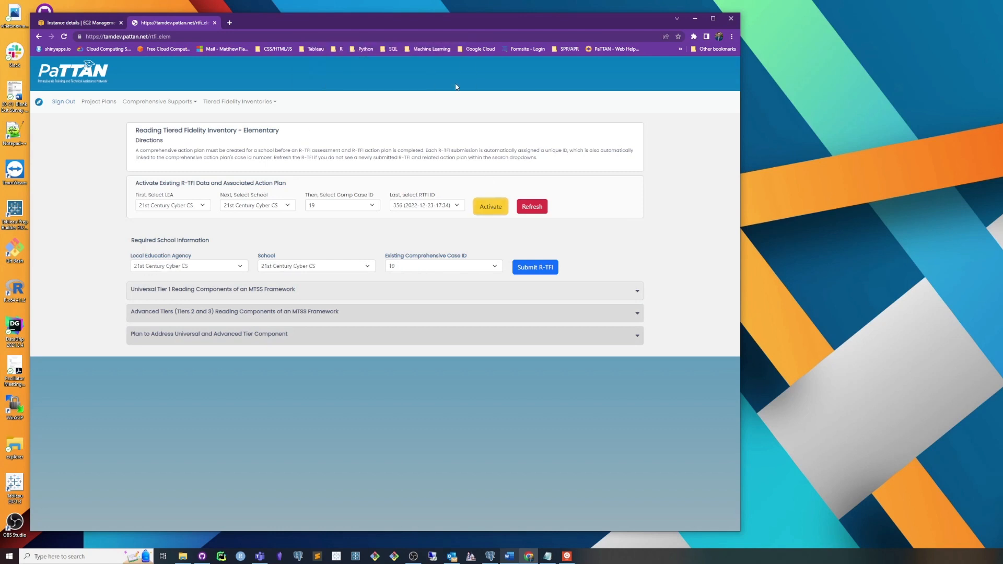
Step: Check the loaded item scores in the Universal Tier 1 section, then glance at the Advanced Tiers section
{"action": "left_click", "coordinate": [404, 295]}
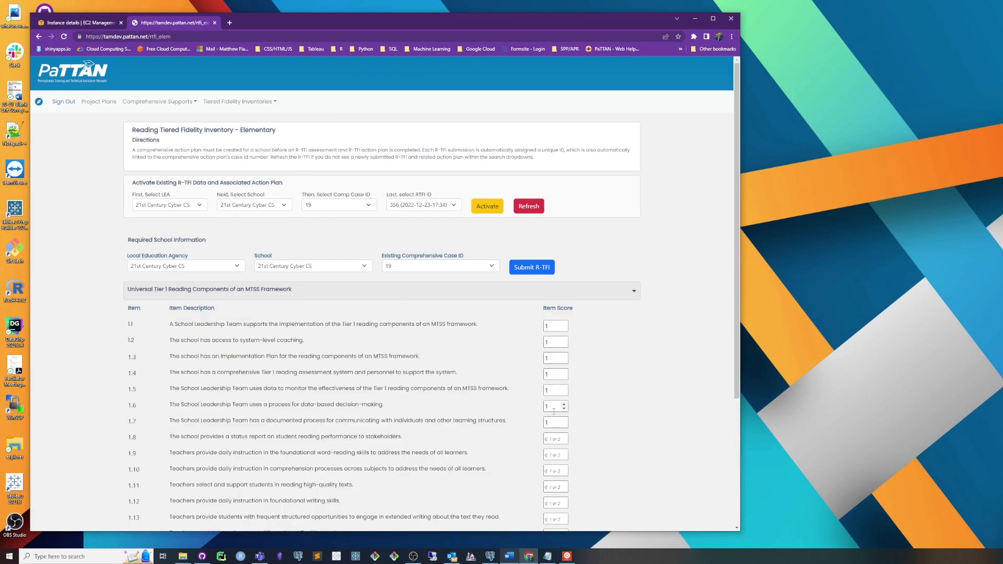
{"action": "left_click", "coordinate": [559, 292]}
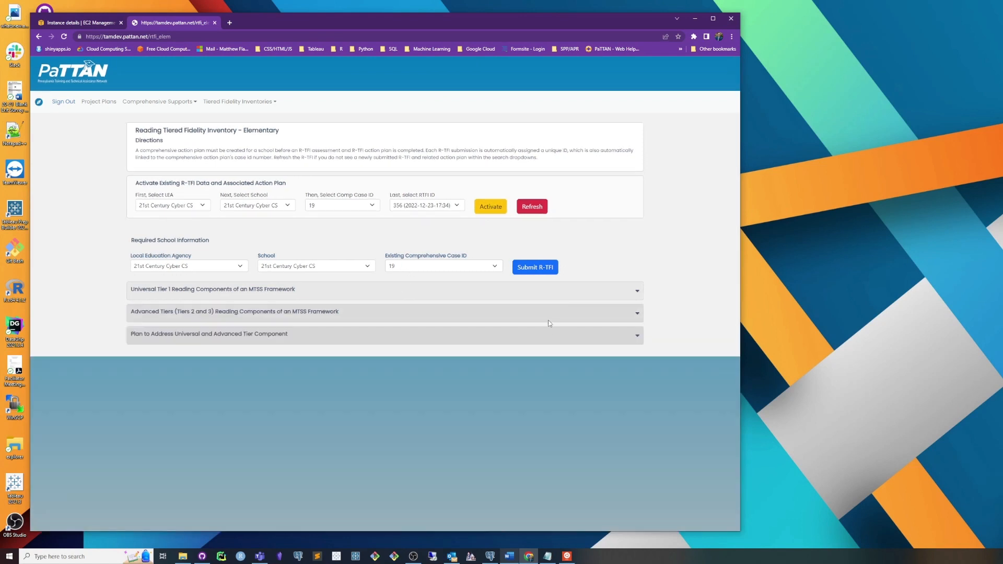
{"action": "left_click", "coordinate": [547, 317]}
{"action": "left_click", "coordinate": [548, 316]}
Step: Review the saved action plan entries for universal component 1.1 and advanced component 2.1
{"action": "left_click", "coordinate": [431, 335]}
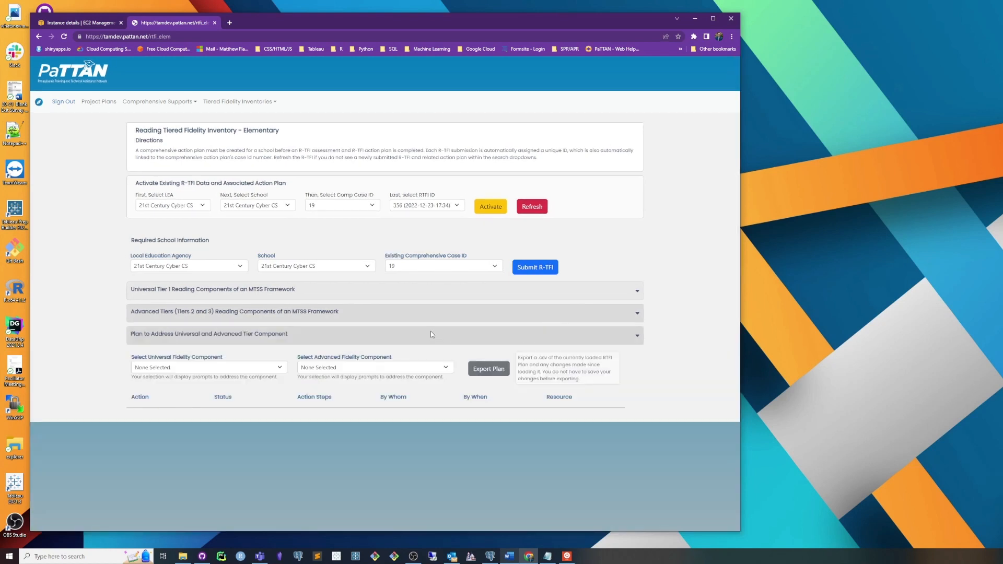
{"action": "left_click", "coordinate": [235, 370]}
{"action": "left_click", "coordinate": [230, 386]}
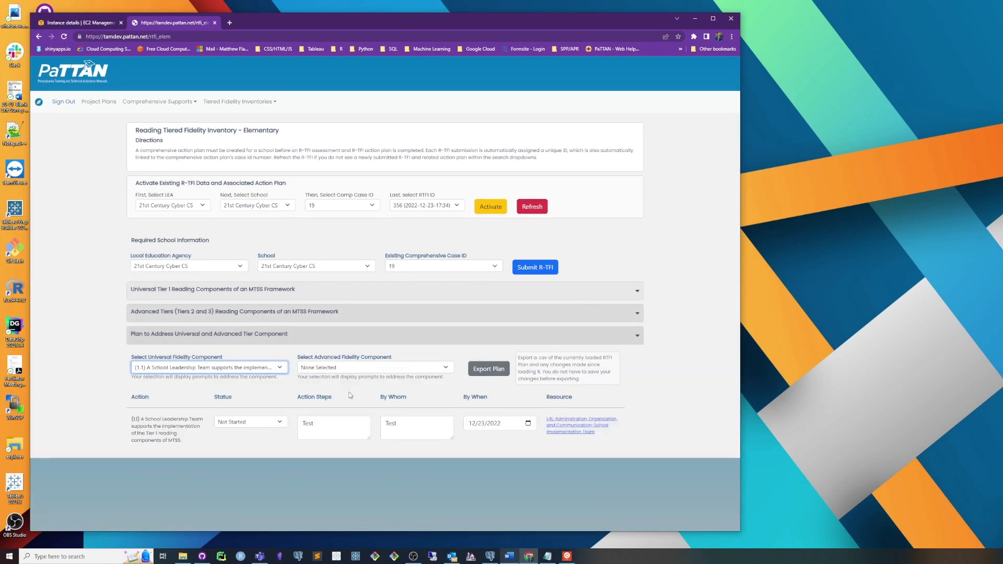
{"action": "left_click", "coordinate": [219, 369]}
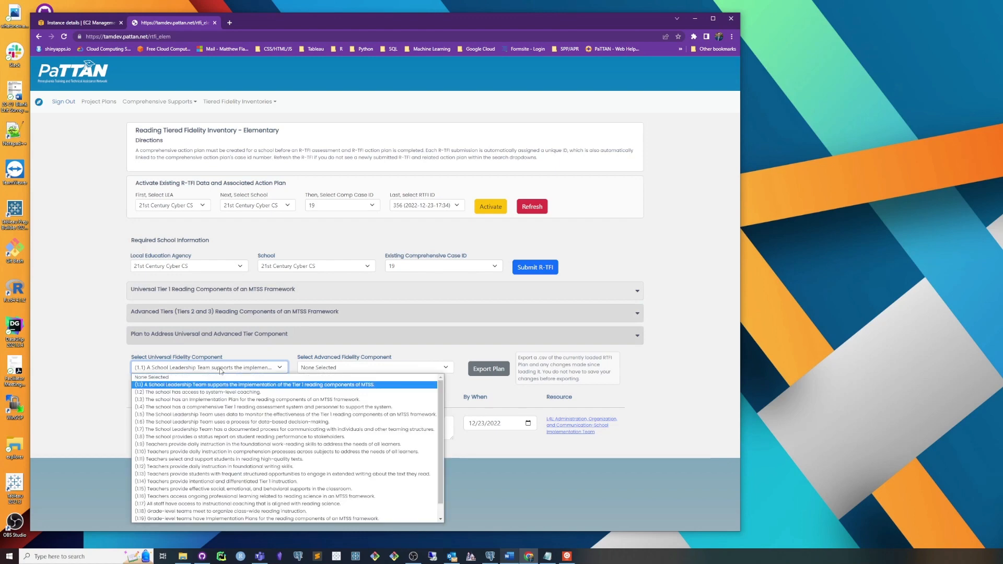
{"action": "left_click", "coordinate": [218, 381]}
{"action": "left_click", "coordinate": [334, 367]}
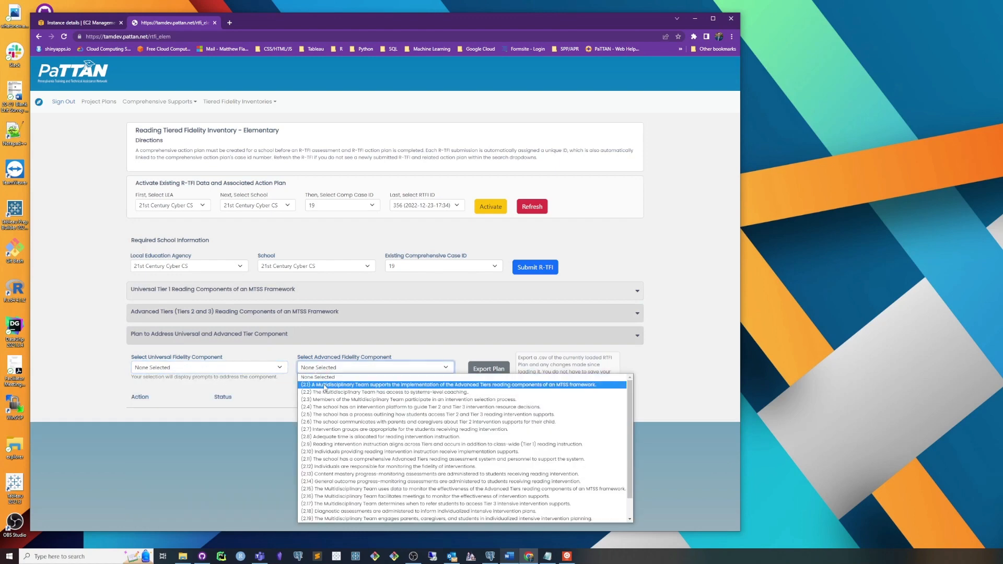
{"action": "left_click", "coordinate": [376, 386]}
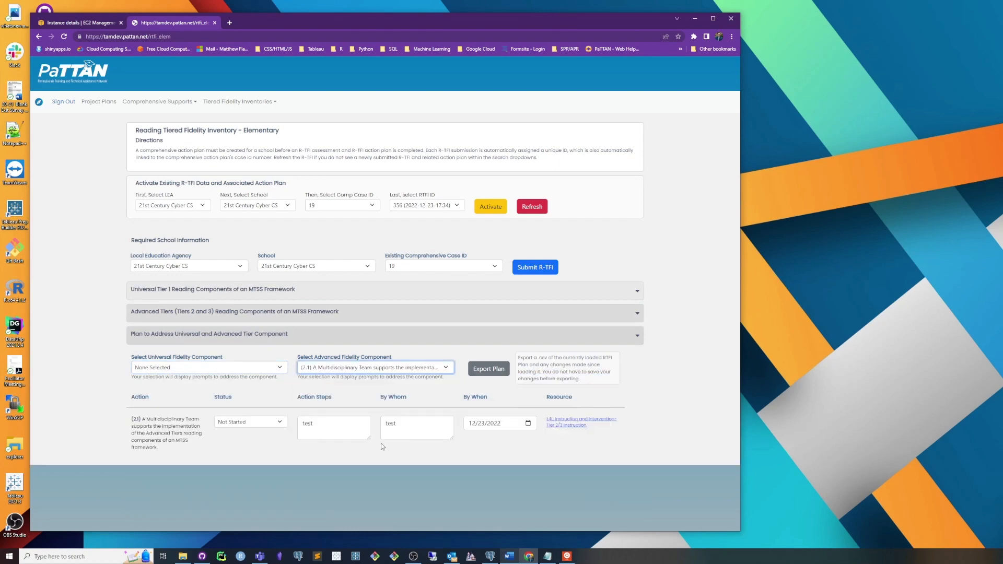
{"action": "left_click", "coordinate": [353, 369]}
{"action": "left_click", "coordinate": [259, 387]}
Step: Select universal fidelity component 1.2 (access to system-level coaching) for planning and check its Universal Tier 1 score
{"action": "left_click", "coordinate": [252, 369]}
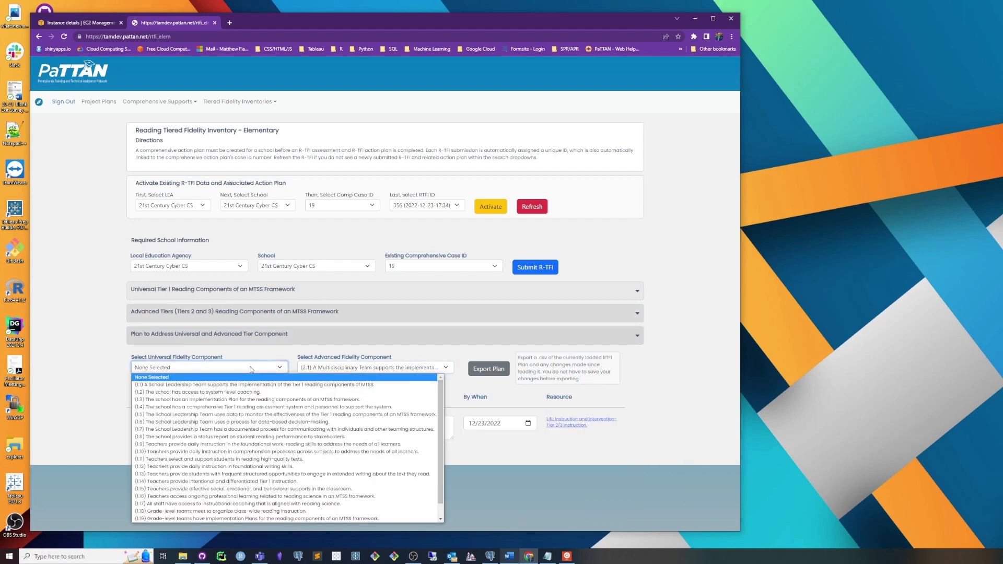
{"action": "left_click", "coordinate": [243, 393]}
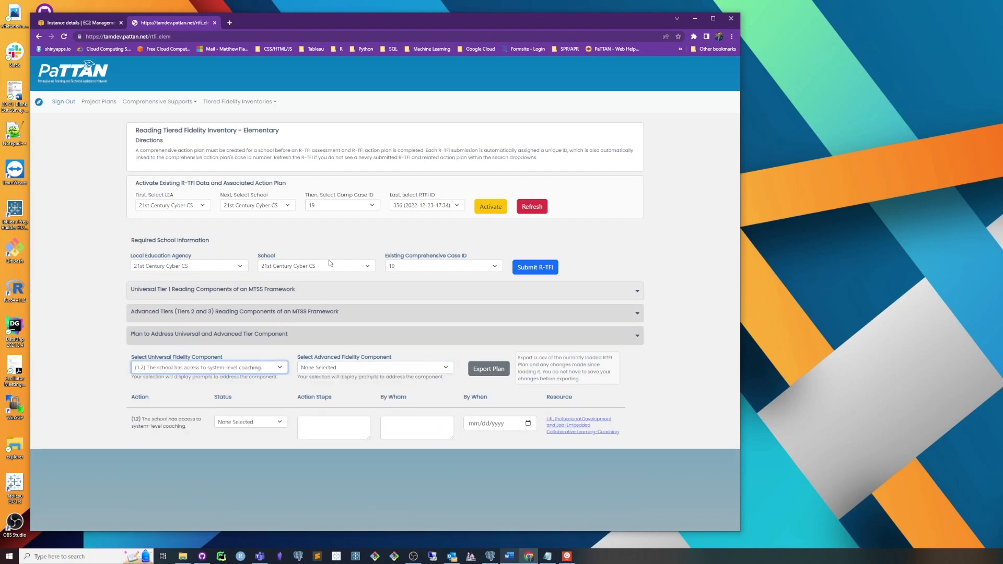
{"action": "left_click", "coordinate": [342, 290]}
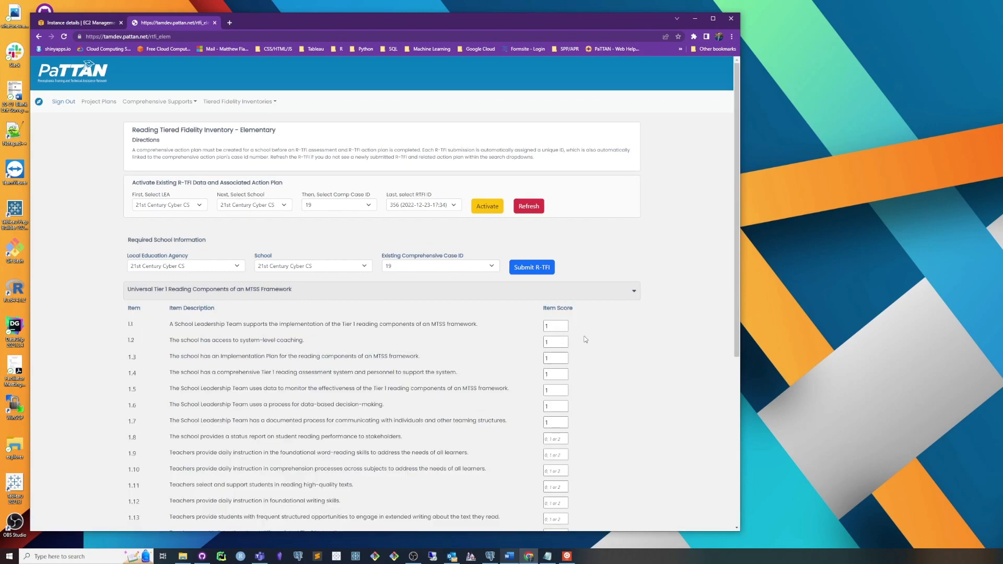
{"action": "left_click", "coordinate": [528, 293]}
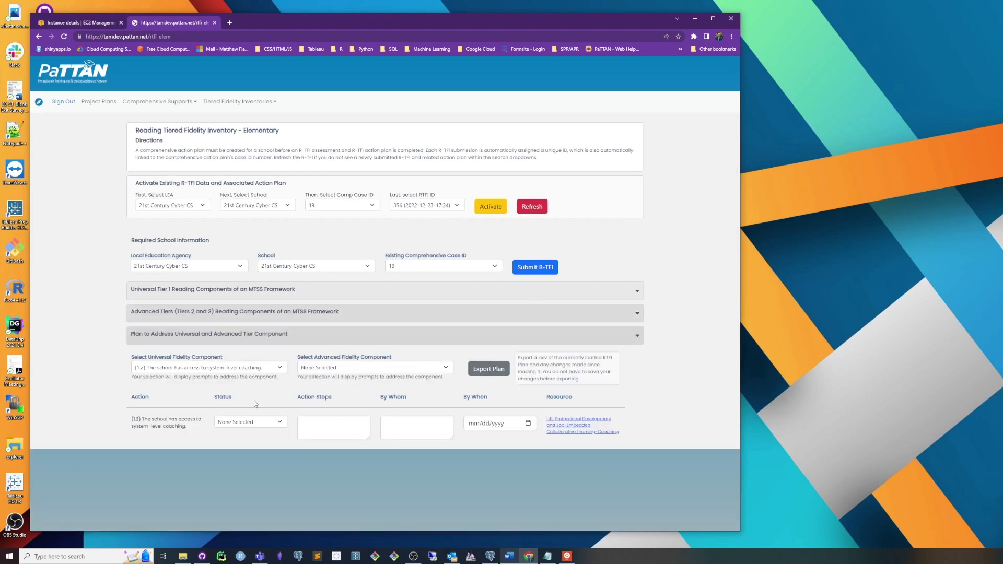
Step: Fill in the component 1.2 plan with status Not Started, "Test 2" for Action Steps and By Whom, and due date 12/23/2022
{"action": "left_click", "coordinate": [226, 422]}
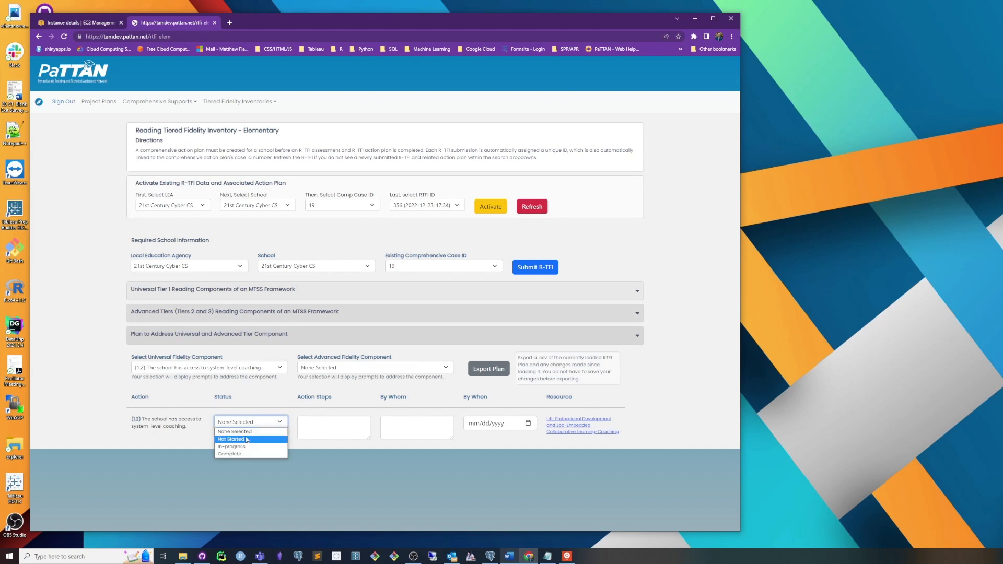
{"action": "left_click", "coordinate": [247, 440]}
{"action": "left_click", "coordinate": [332, 433]}
{"action": "type", "text": "Test 2"}
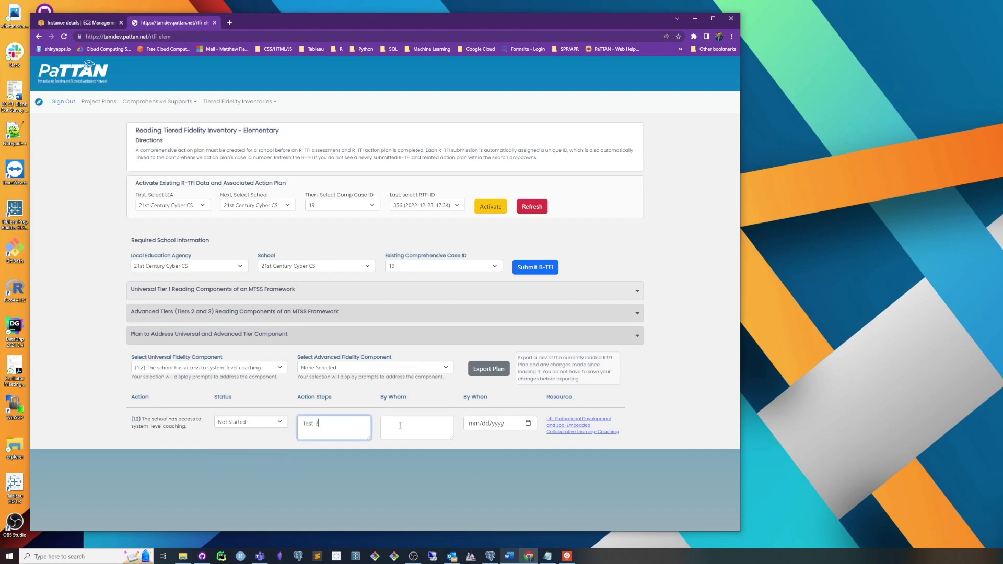
{"action": "left_click", "coordinate": [400, 425]}
{"action": "type", "text": "RT"}
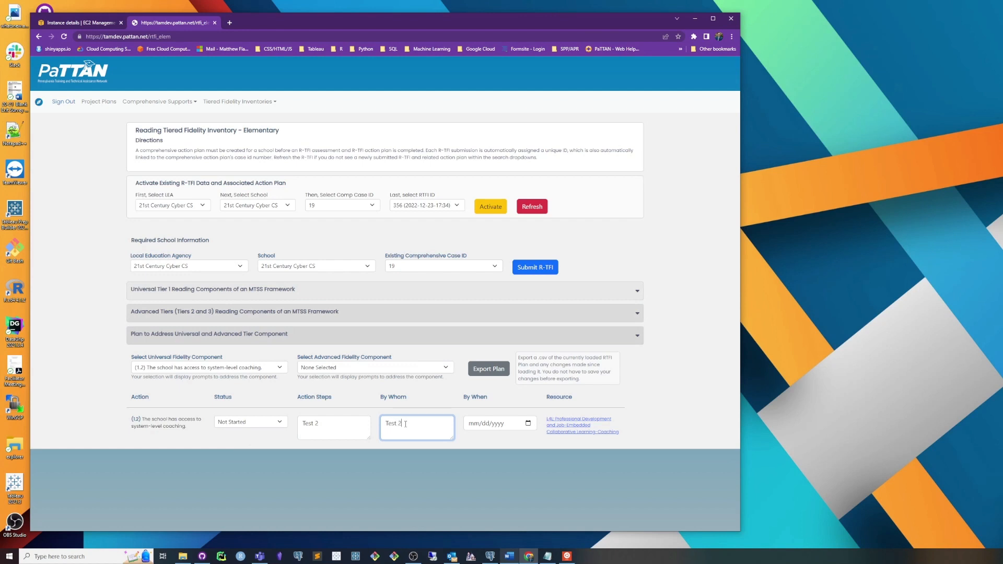
{"action": "left_click", "coordinate": [528, 423]}
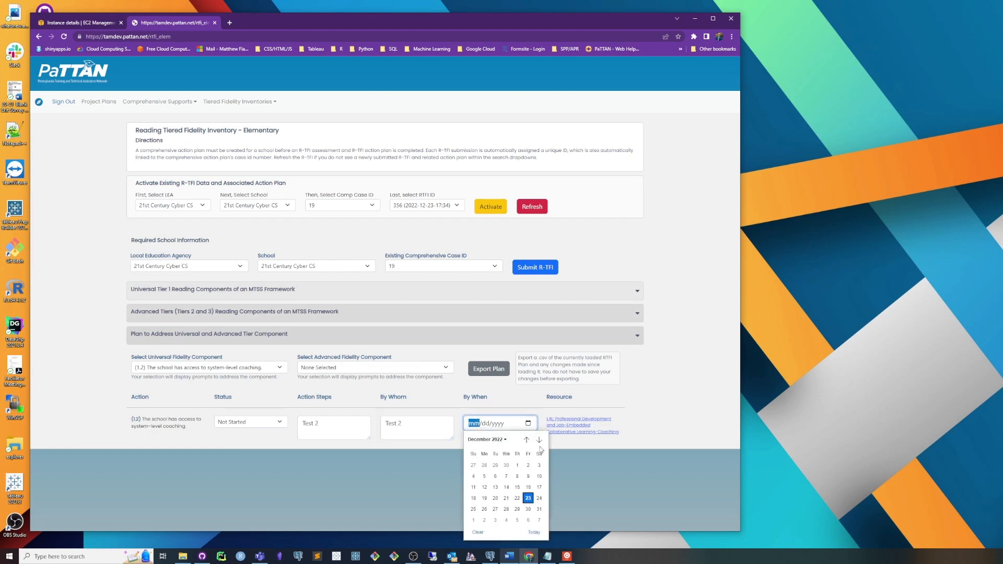
{"action": "left_click", "coordinate": [528, 497]}
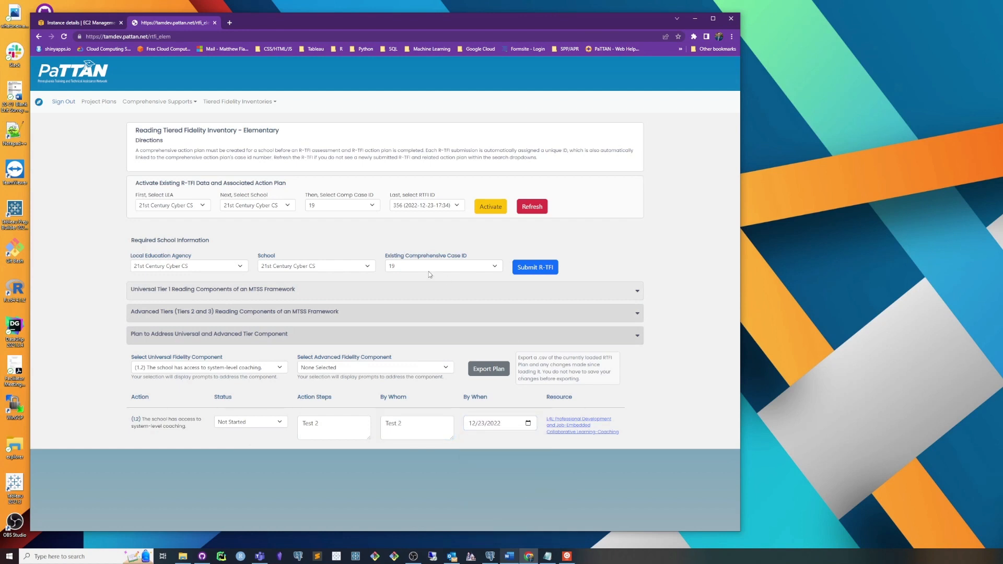
Step: Submit the updated R-TFI with its plan data and reload the page
{"action": "left_click", "coordinate": [547, 270]}
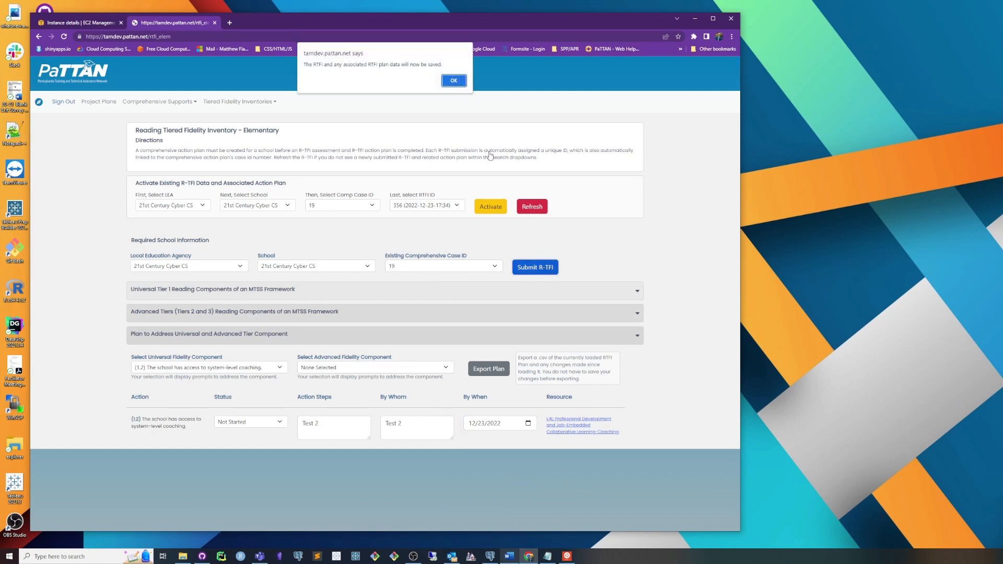
{"action": "left_click", "coordinate": [453, 80]}
{"action": "left_click", "coordinate": [432, 35]}
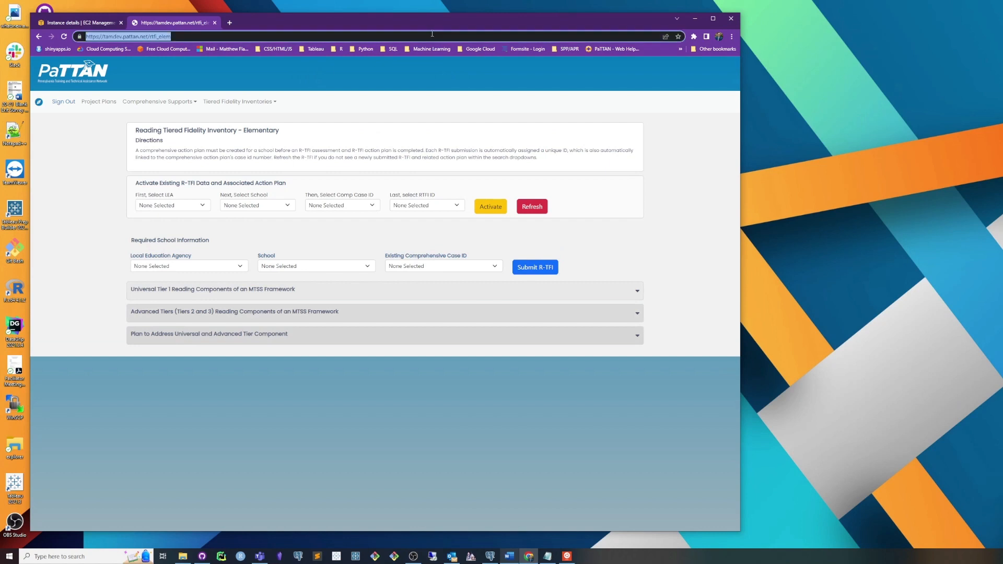
{"action": "key", "text": "Return"}
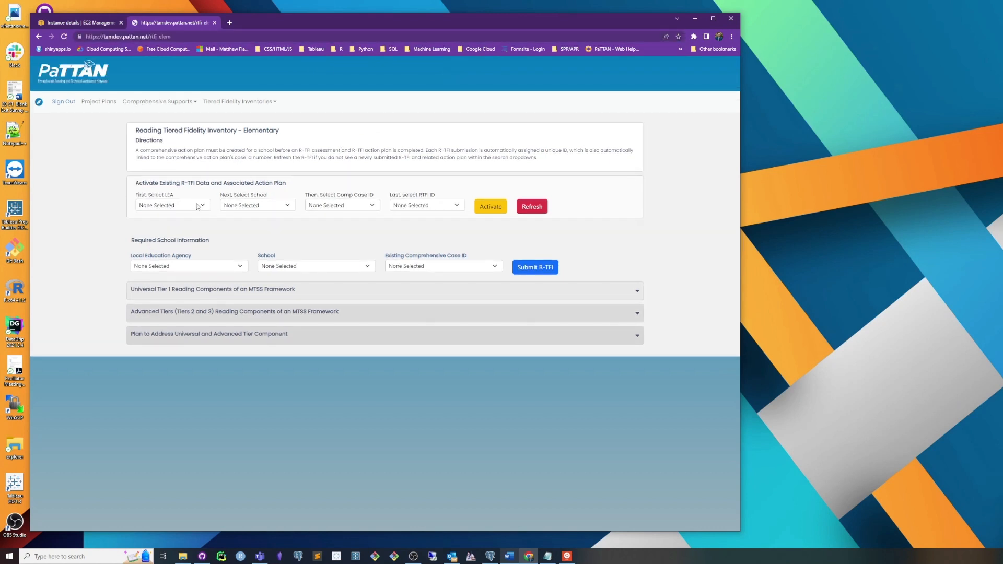
Step: Reactivate R-TFI 356 for 21st Century Cyber CS under Comp Case ID 19 and show its plan section
{"action": "left_click", "coordinate": [199, 206]}
{"action": "left_click", "coordinate": [181, 224]}
{"action": "left_click", "coordinate": [256, 209]}
{"action": "left_click", "coordinate": [258, 223]}
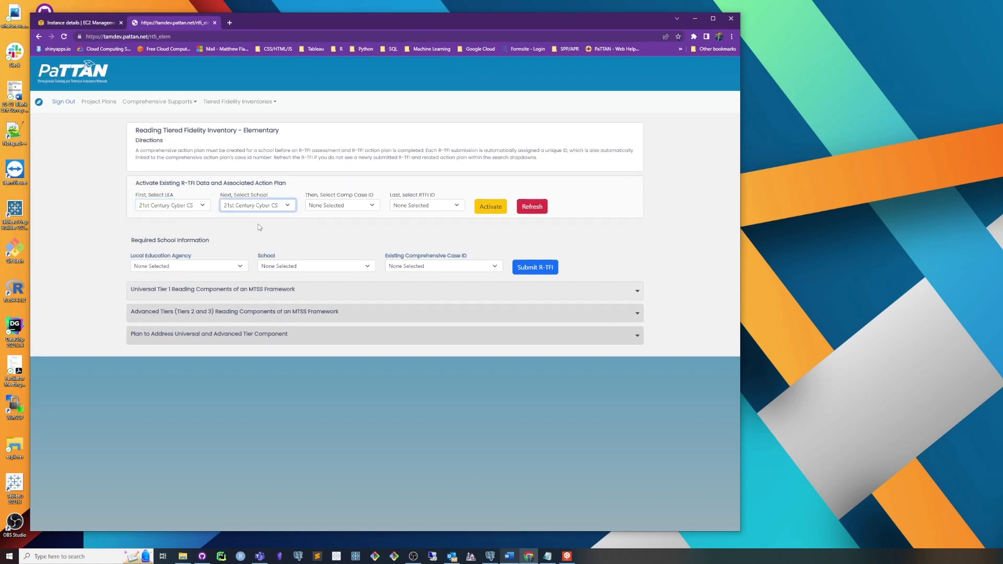
{"action": "left_click", "coordinate": [349, 206]}
{"action": "left_click", "coordinate": [355, 222]}
{"action": "left_click", "coordinate": [411, 209]}
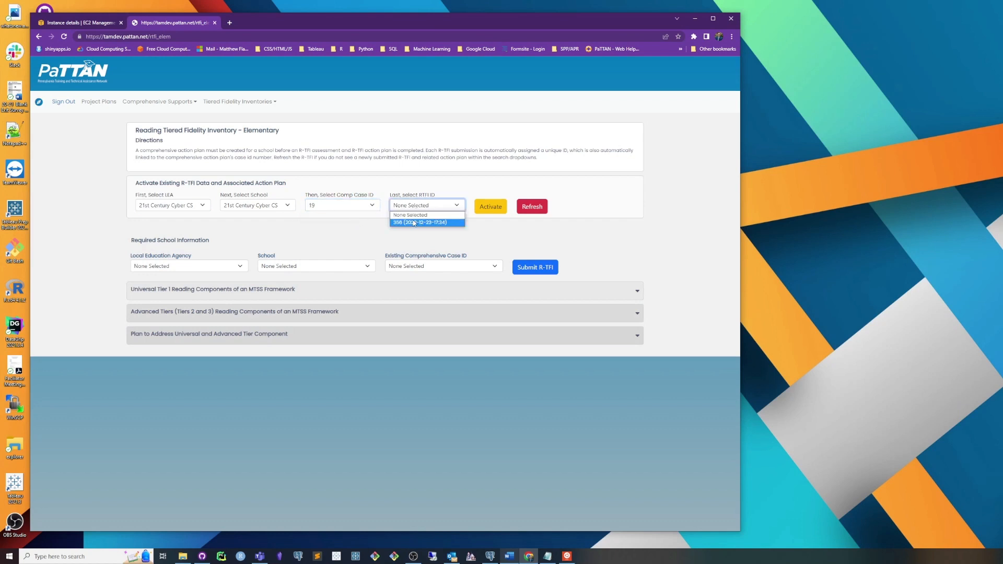
{"action": "left_click", "coordinate": [413, 223]}
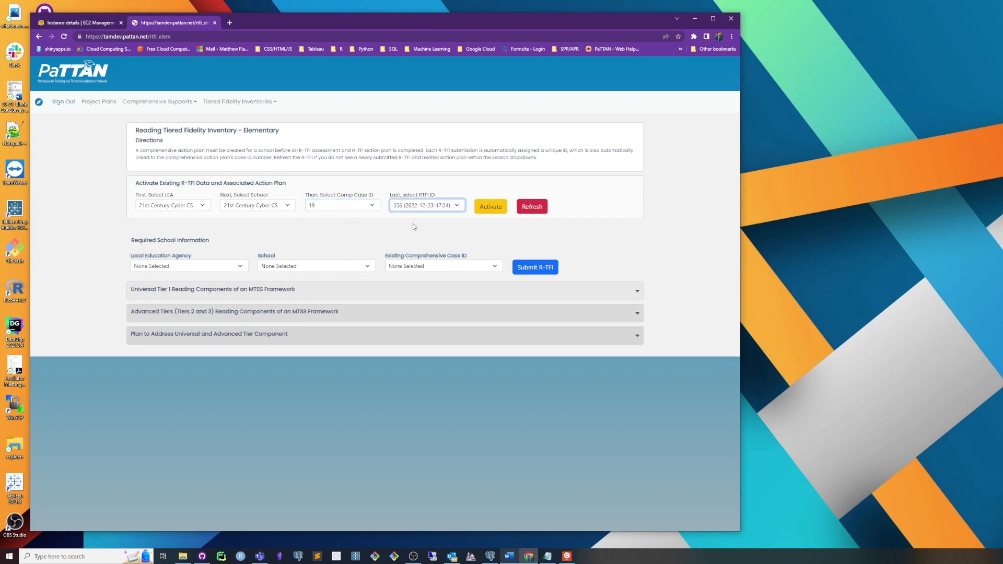
{"action": "left_click", "coordinate": [486, 211]}
{"action": "left_click", "coordinate": [453, 80]}
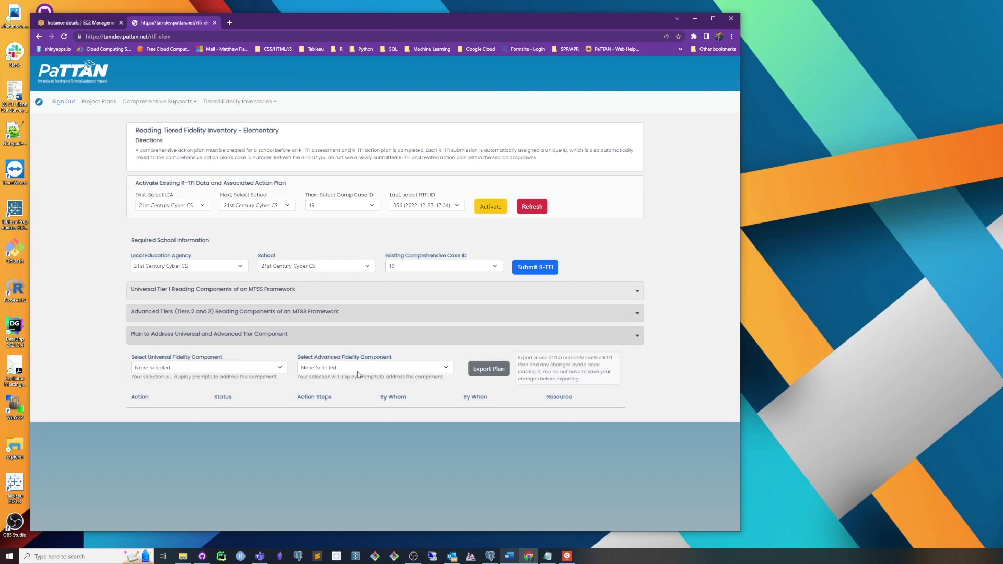
Step: Look at the plan entries for advanced components 2.2 and 2.1, then clear the advanced component selection
{"action": "left_click", "coordinate": [363, 368]}
{"action": "left_click", "coordinate": [362, 391]}
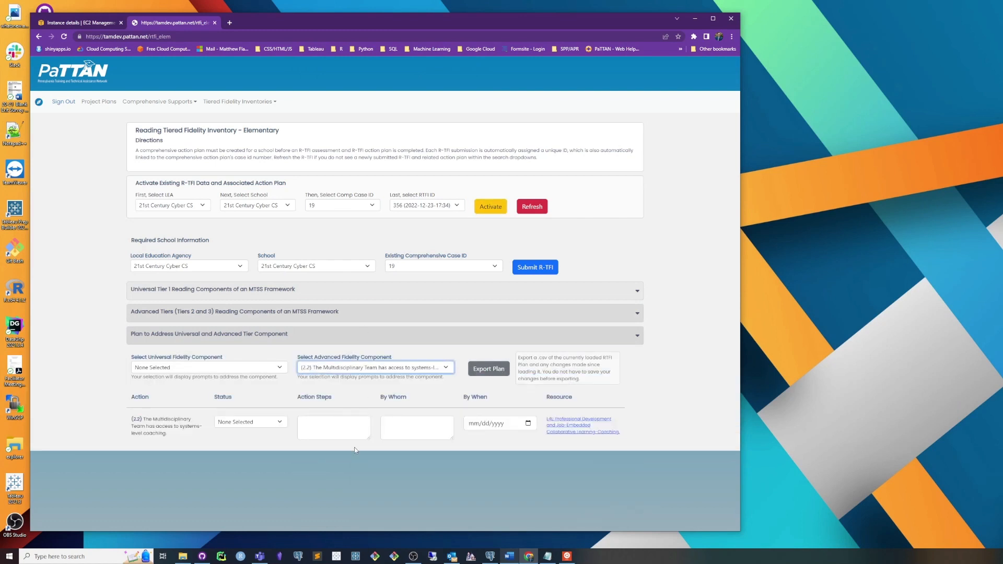
{"action": "left_click", "coordinate": [344, 371]}
{"action": "left_click", "coordinate": [248, 368]}
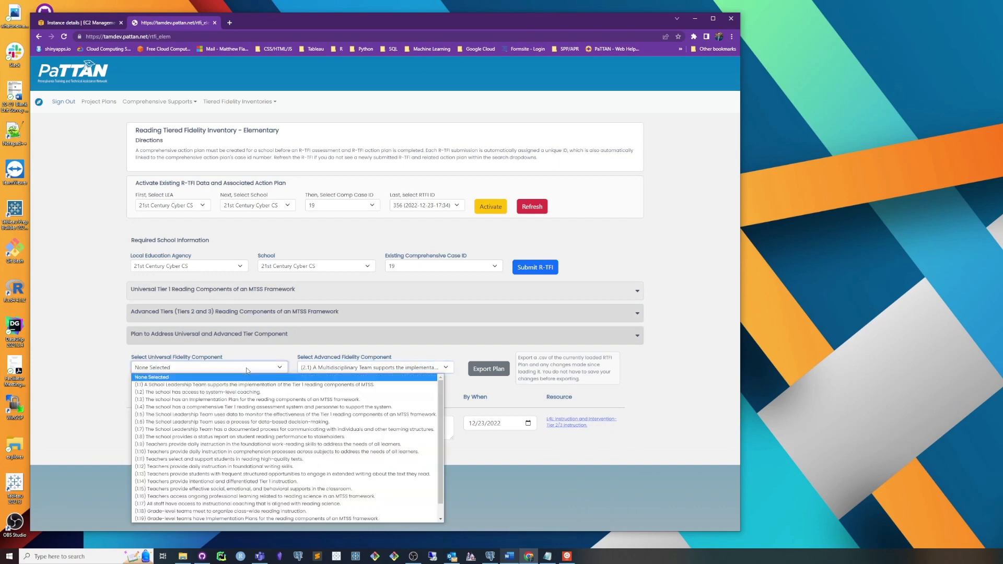
{"action": "left_click", "coordinate": [321, 369]}
{"action": "left_click", "coordinate": [321, 377]}
Step: Select universal component 1.2 and review its saved status, action steps, responsible person and due date
{"action": "left_click", "coordinate": [248, 367]}
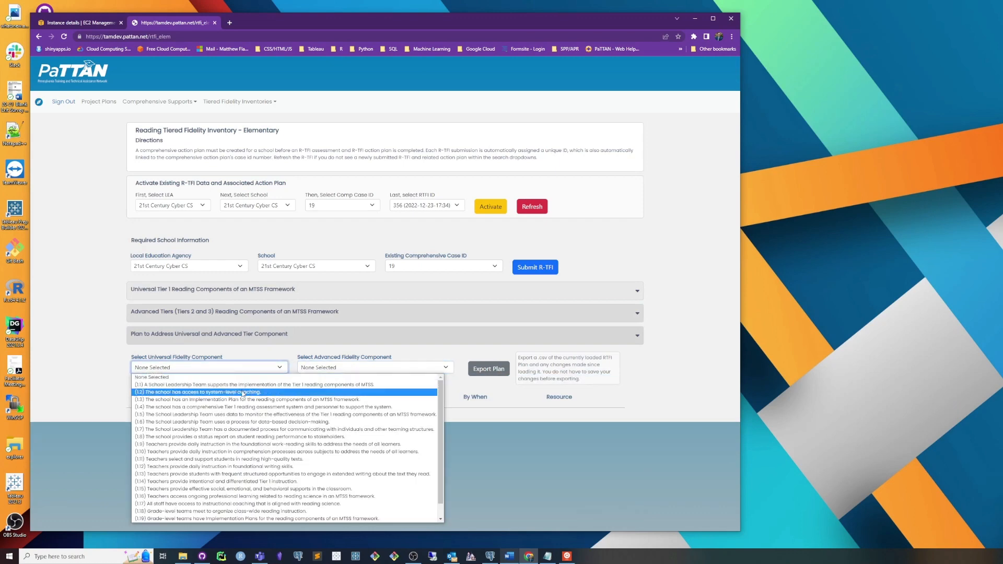
{"action": "left_click", "coordinate": [242, 392]}
{"action": "left_click", "coordinate": [295, 481]}
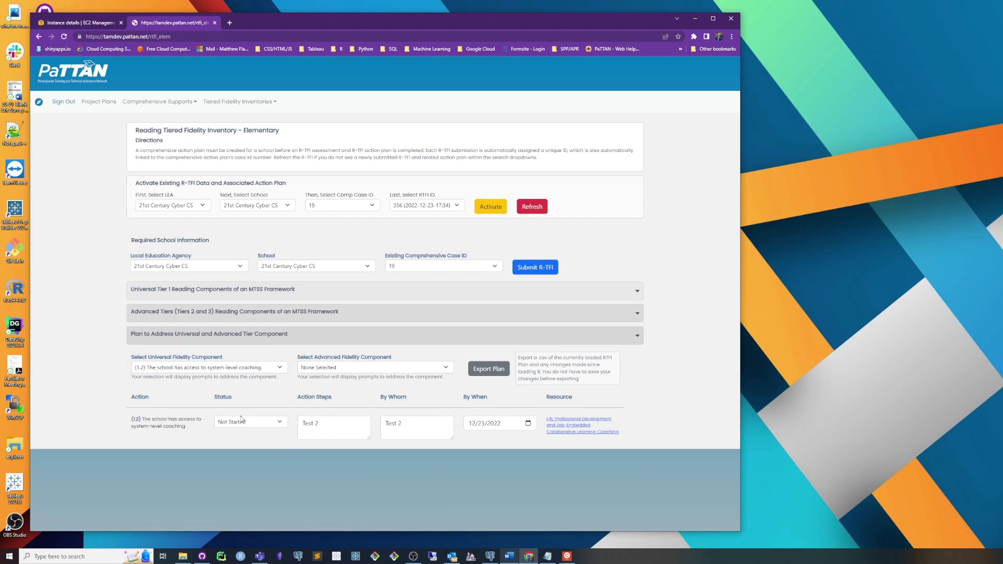
{"action": "left_click", "coordinate": [338, 424]}
{"action": "left_click", "coordinate": [418, 426]}
Step: Recheck the Universal Tier 1 item scores and the Advanced Tiers section of the reactivated R-TFI
{"action": "left_click", "coordinate": [445, 291]}
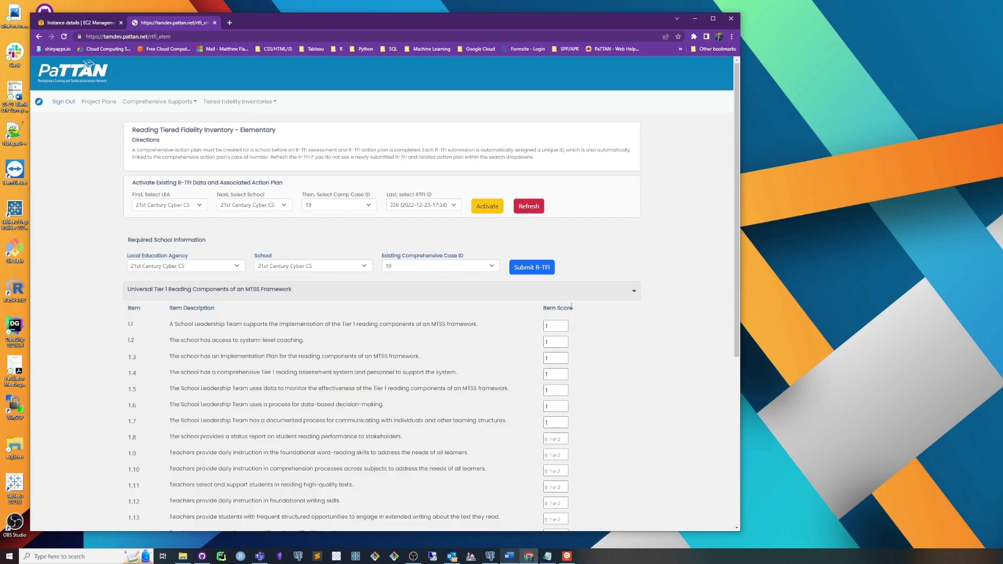
{"action": "left_click", "coordinate": [577, 291]}
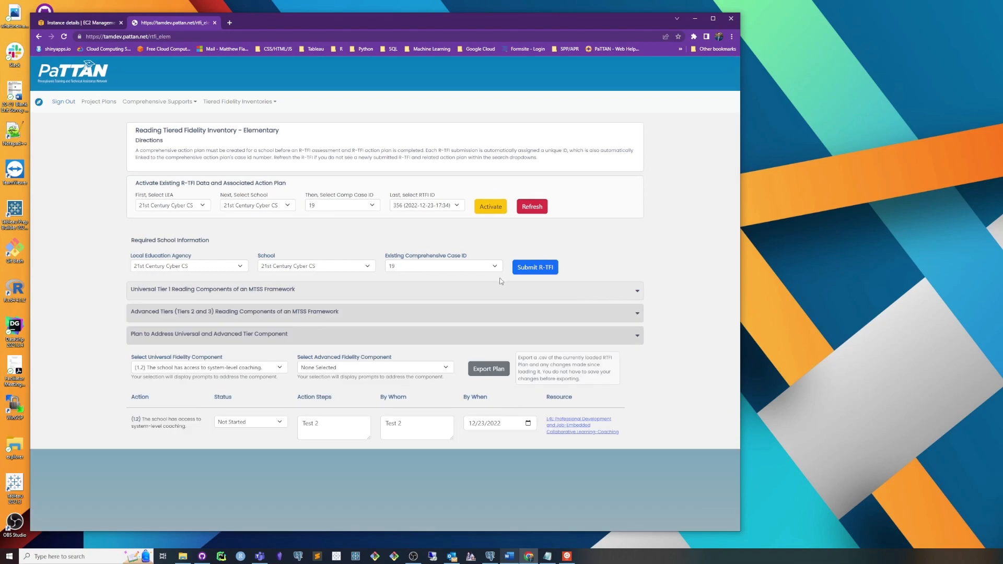
{"action": "left_click", "coordinate": [514, 320]}
{"action": "left_click", "coordinate": [533, 307]}
Step: Open the Comprehensive TA Plans page and look over the available inventory and site review pages
{"action": "left_click", "coordinate": [178, 104]}
{"action": "left_click", "coordinate": [185, 121]}
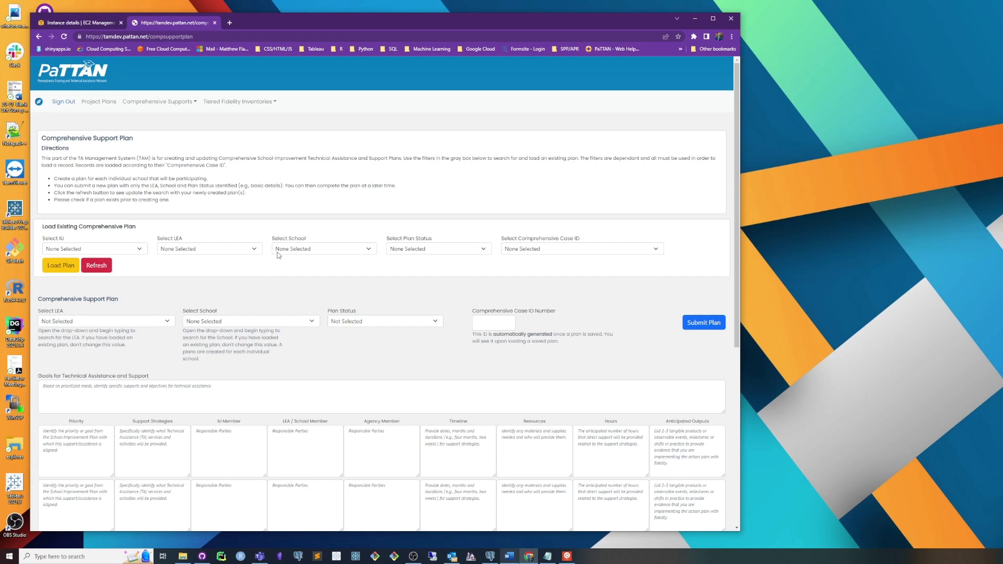
{"action": "left_click", "coordinate": [247, 102]}
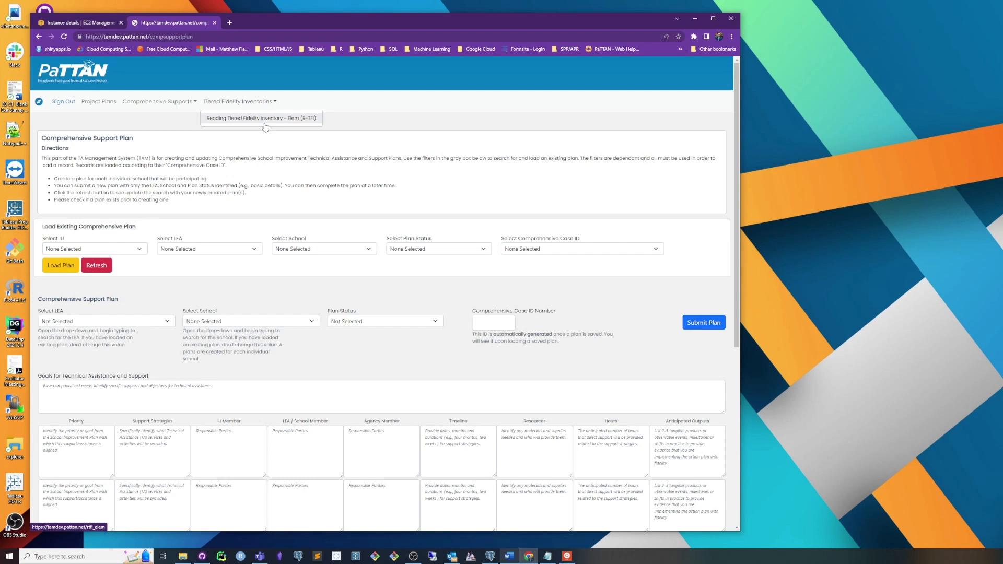
{"action": "left_click", "coordinate": [165, 102]}
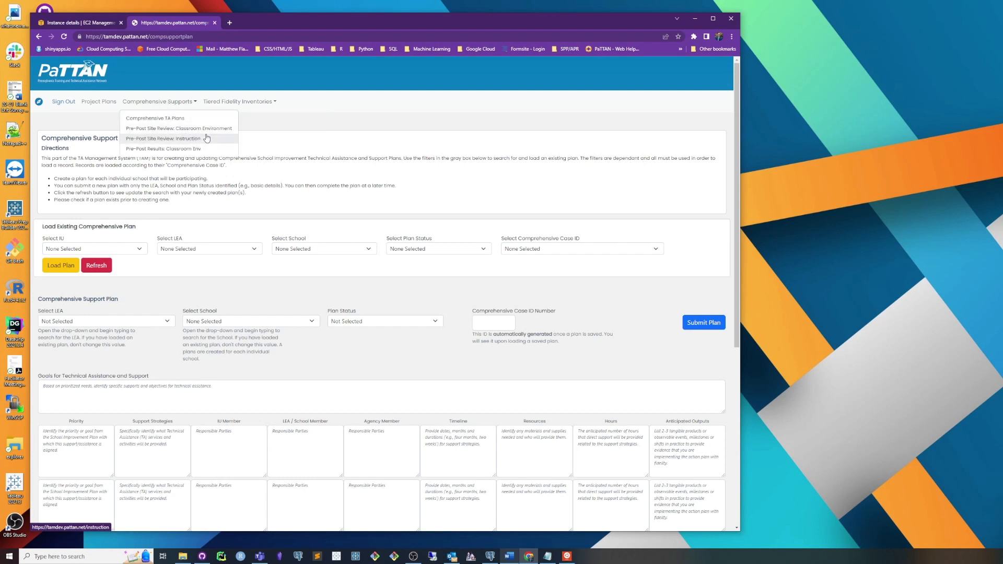
{"action": "left_click", "coordinate": [278, 134]}
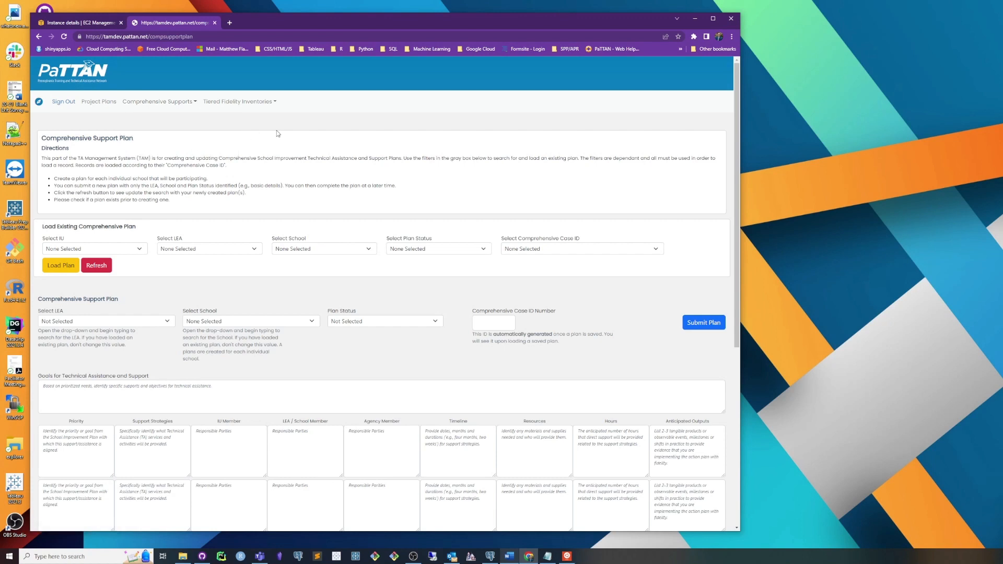